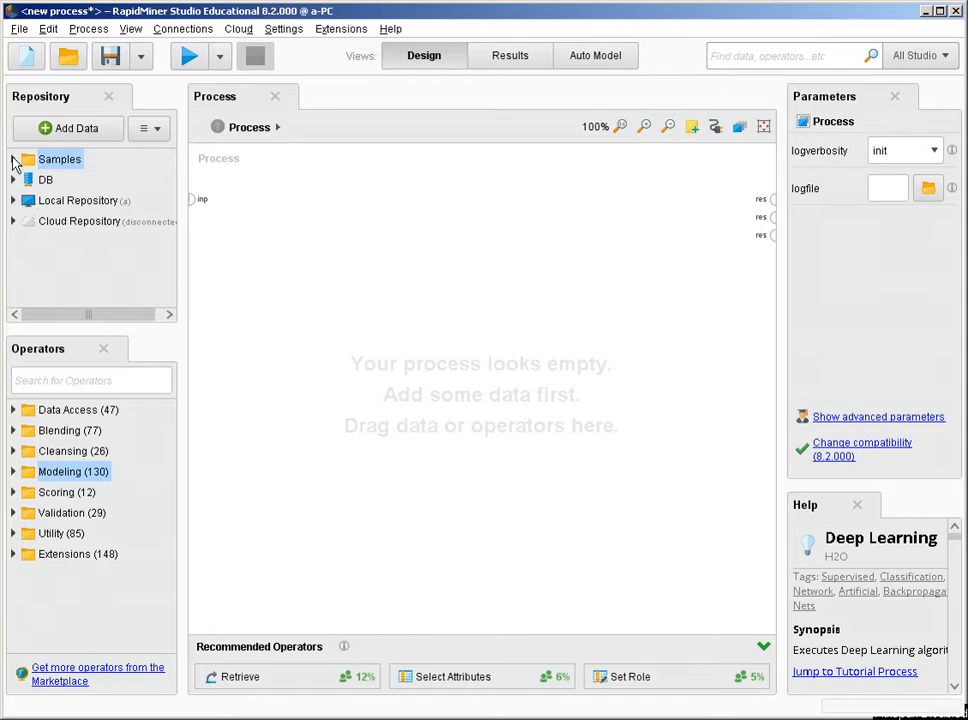
Add the Golf sample dataset to the process and connect its output to the first result port
click(13, 160)
drag(77, 243, 259, 255)
click(310, 243)
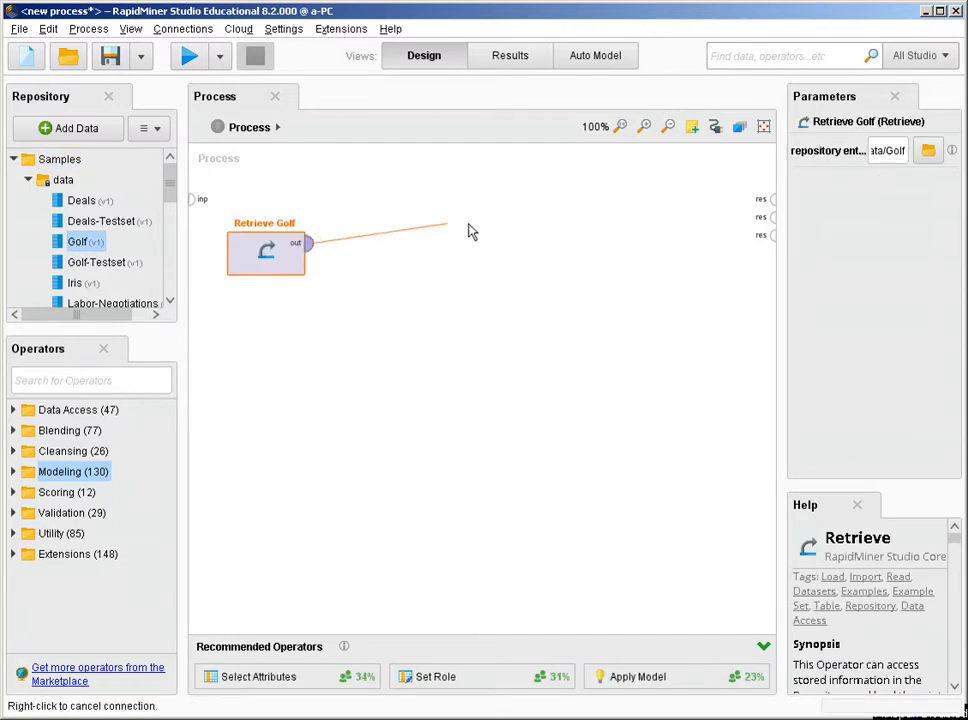
click(767, 201)
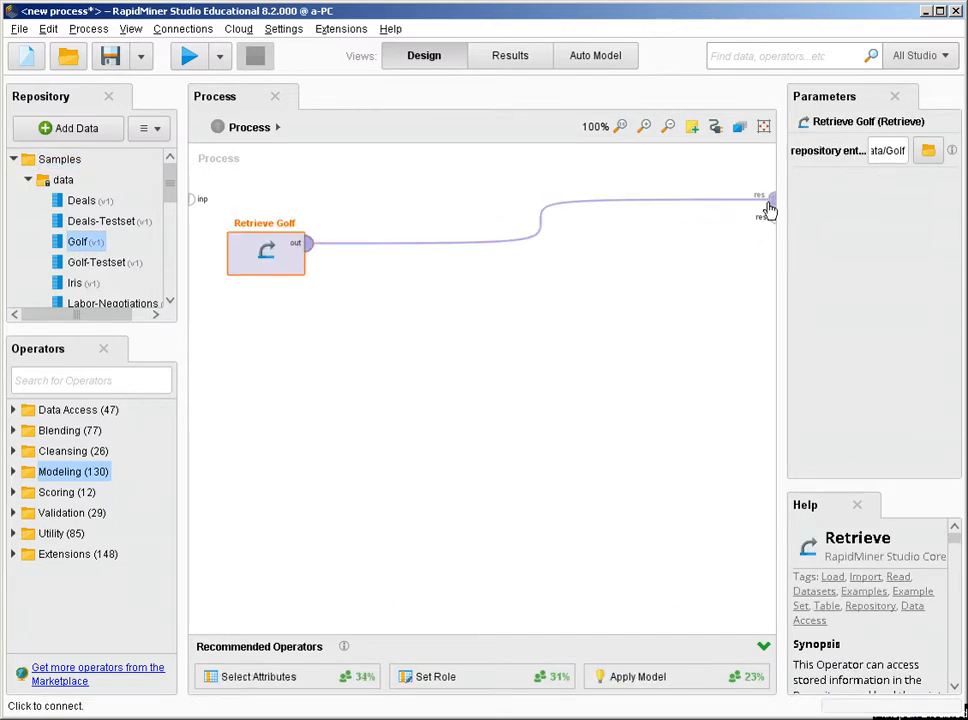
click(367, 389)
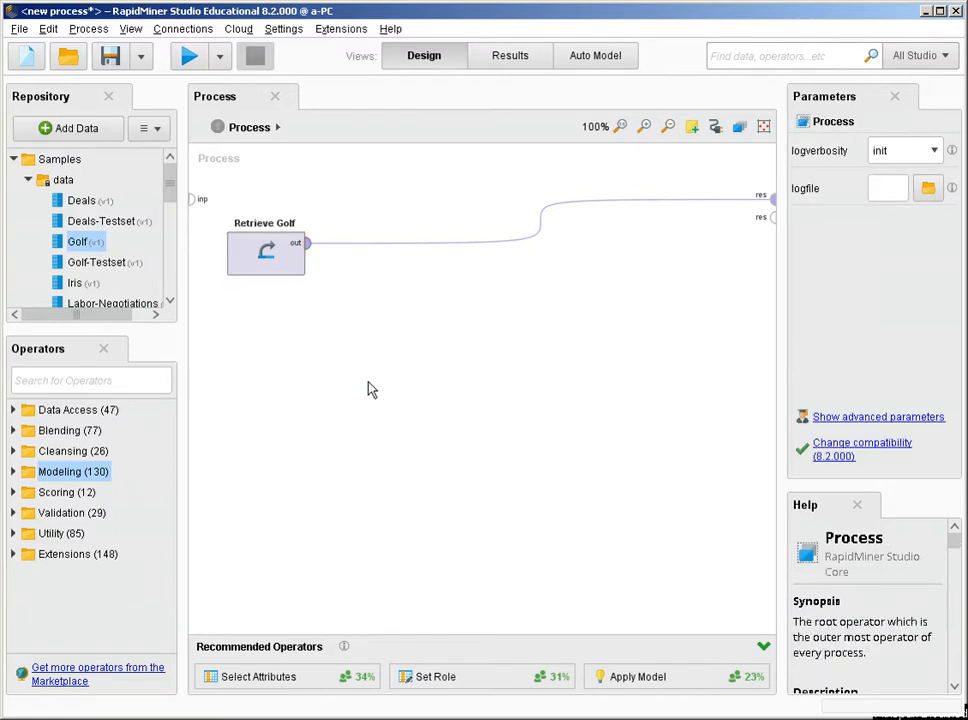
Insert a Decision Tree operator from the predictive tree models into the connection between Retrieve Golf and the result port
click(140, 378)
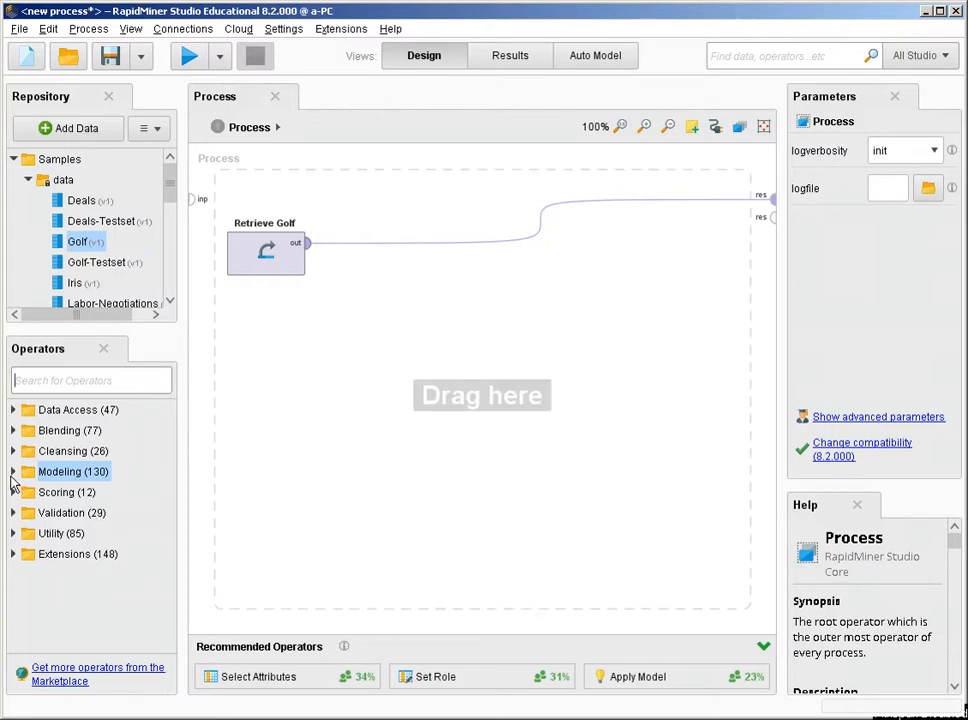
click(13, 473)
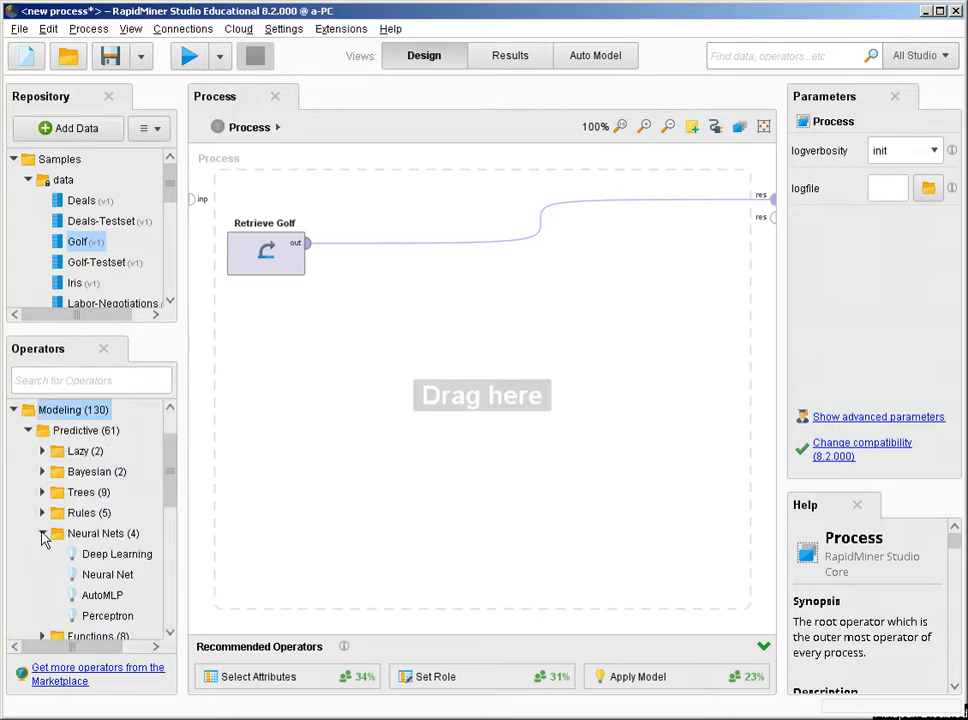
click(42, 534)
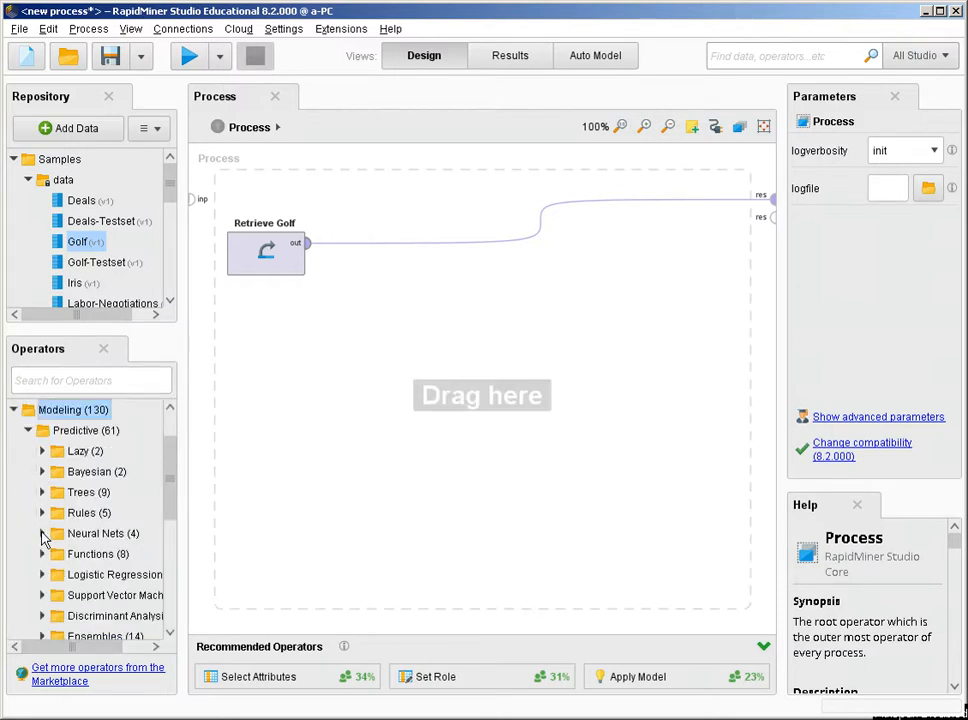
click(70, 432)
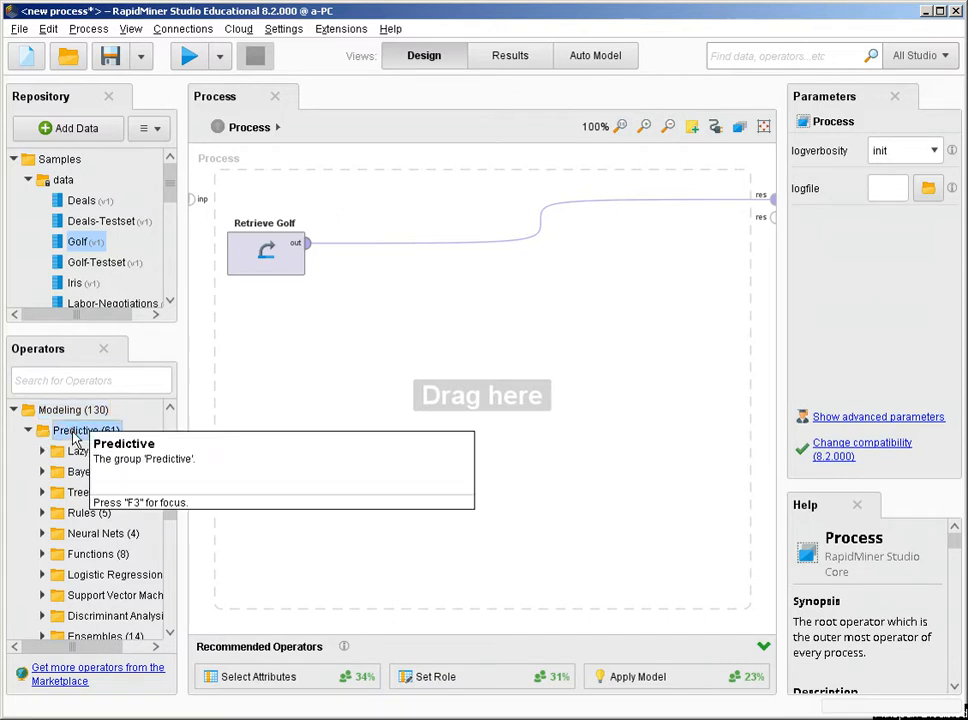
scroll(72, 515, down, 1)
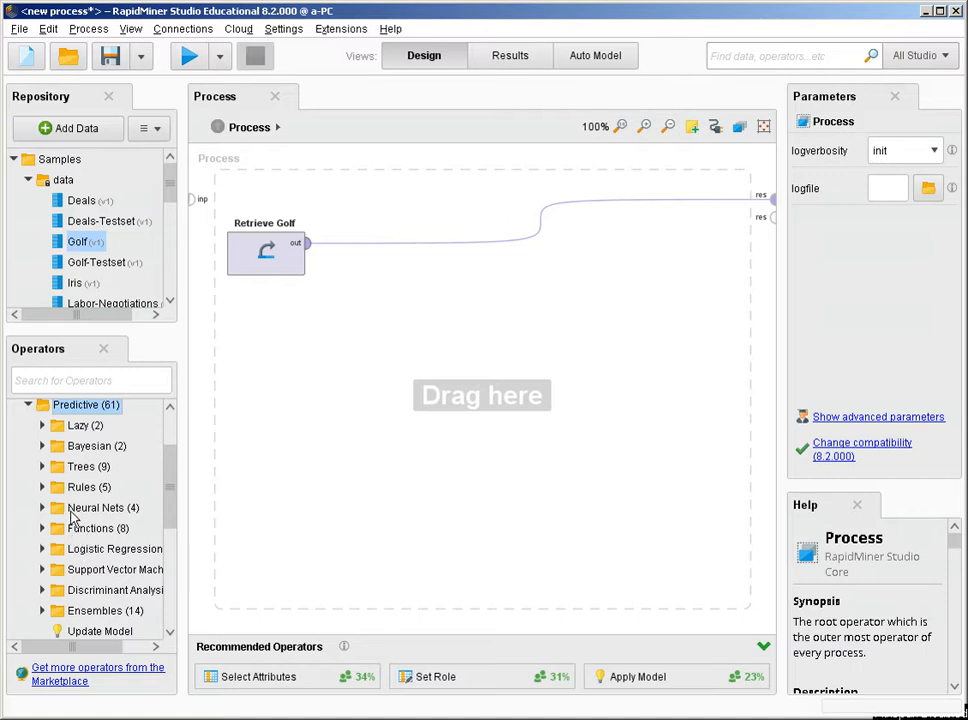
click(42, 466)
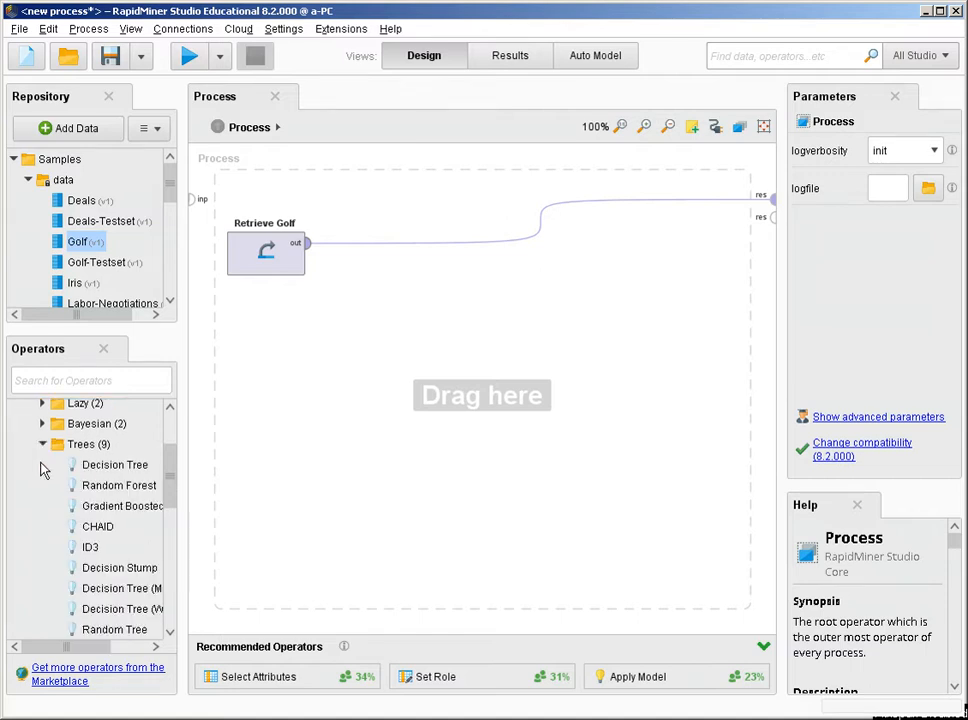
click(112, 466)
drag(112, 470, 366, 256)
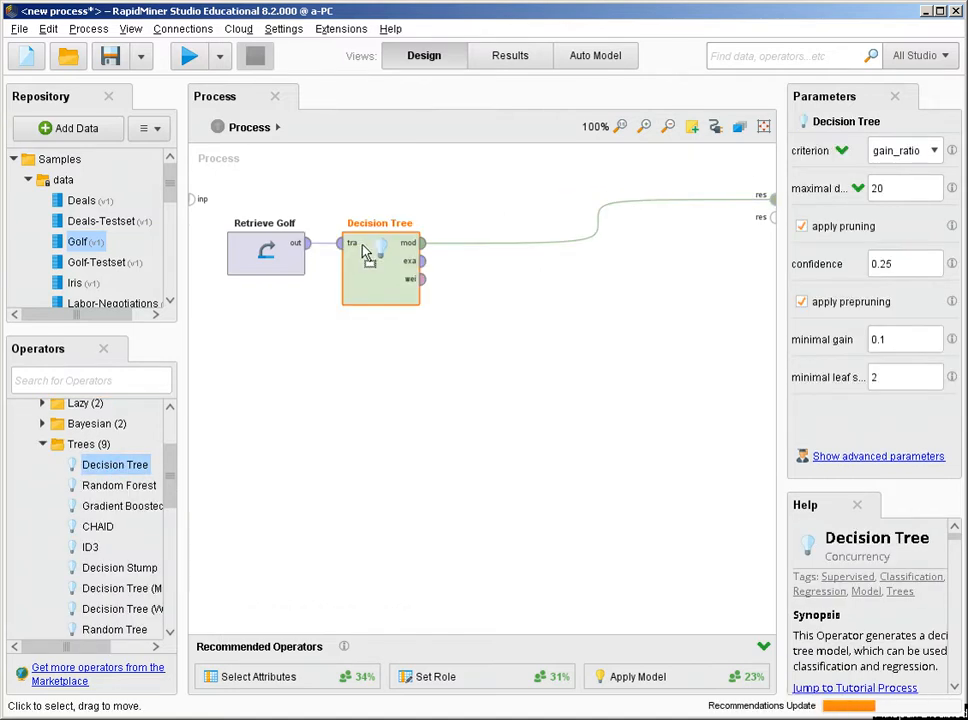
Insert an Apply Model operator after Decision Tree and connect the tree's exa output to its unl input
click(120, 381)
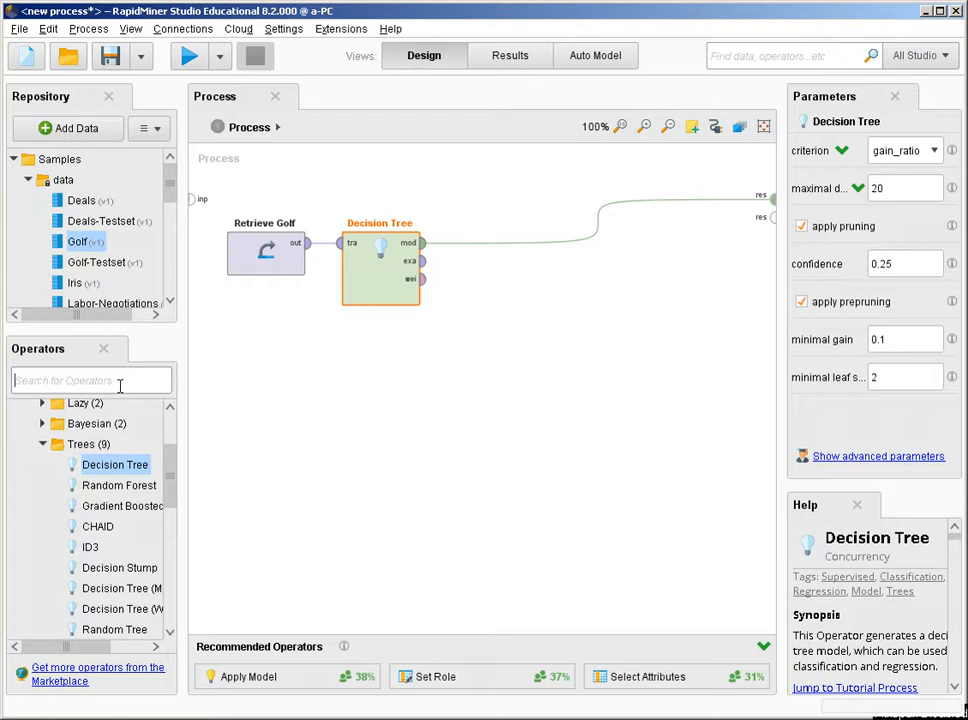
text(app)
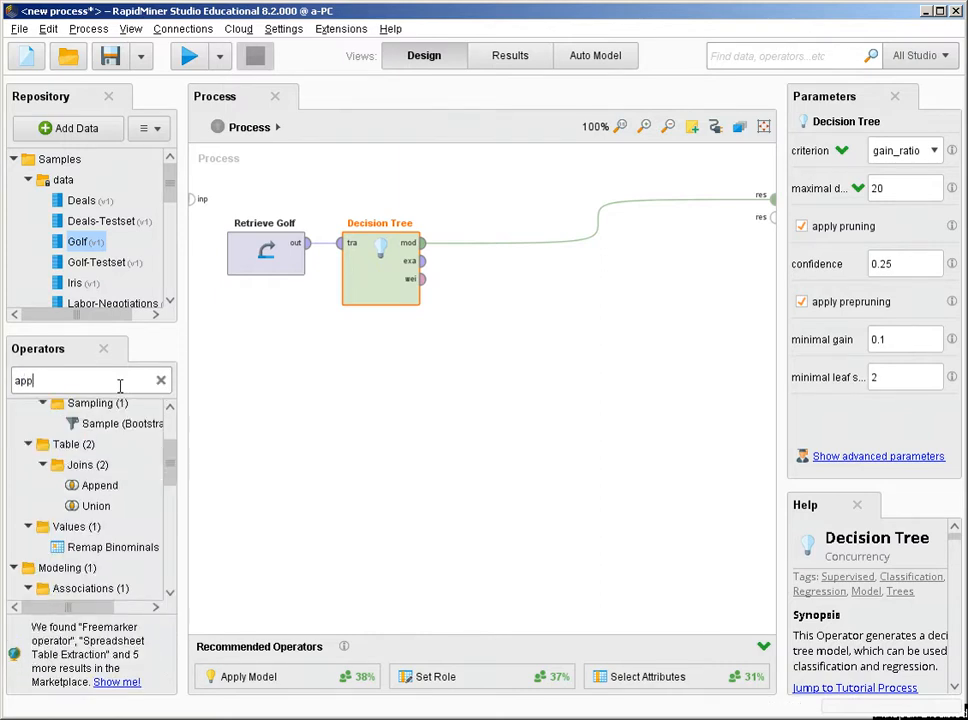
text(l)
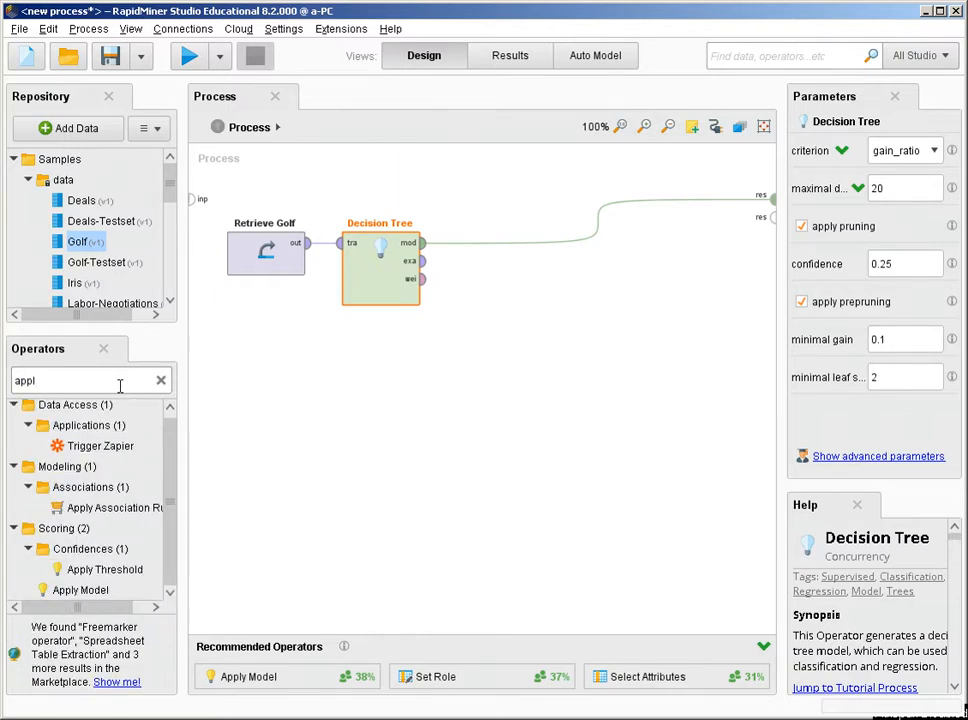
drag(66, 589, 495, 249)
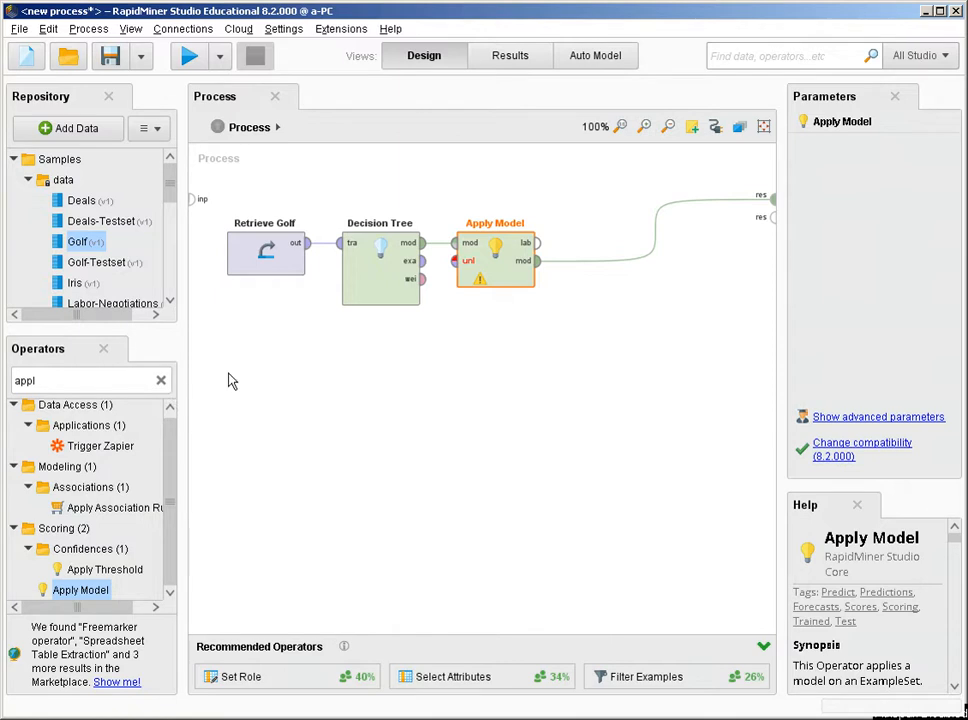
click(423, 261)
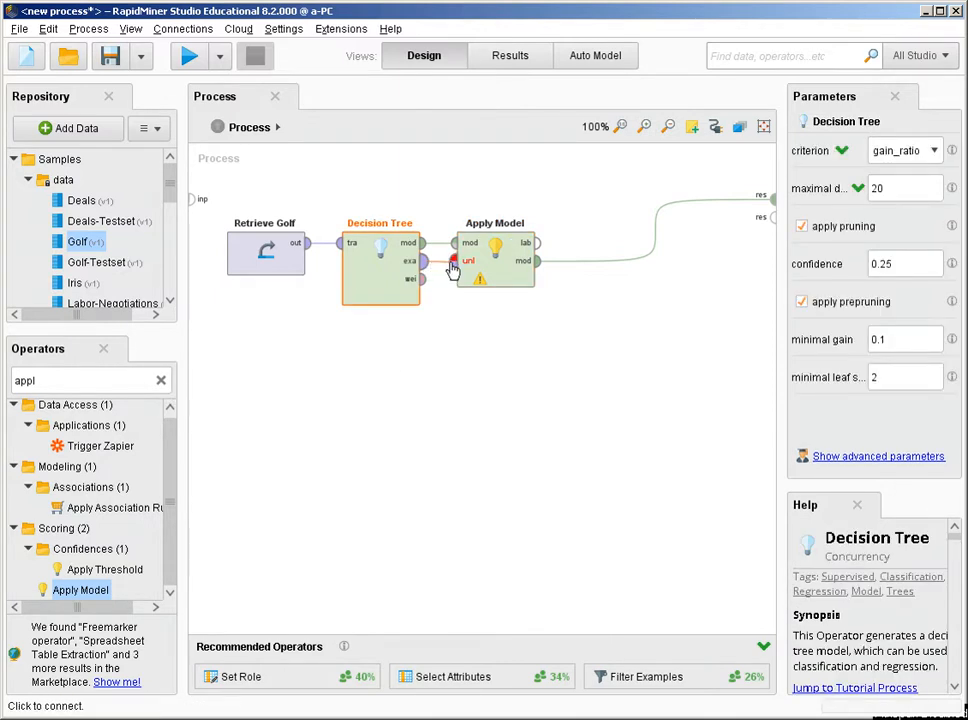
click(452, 263)
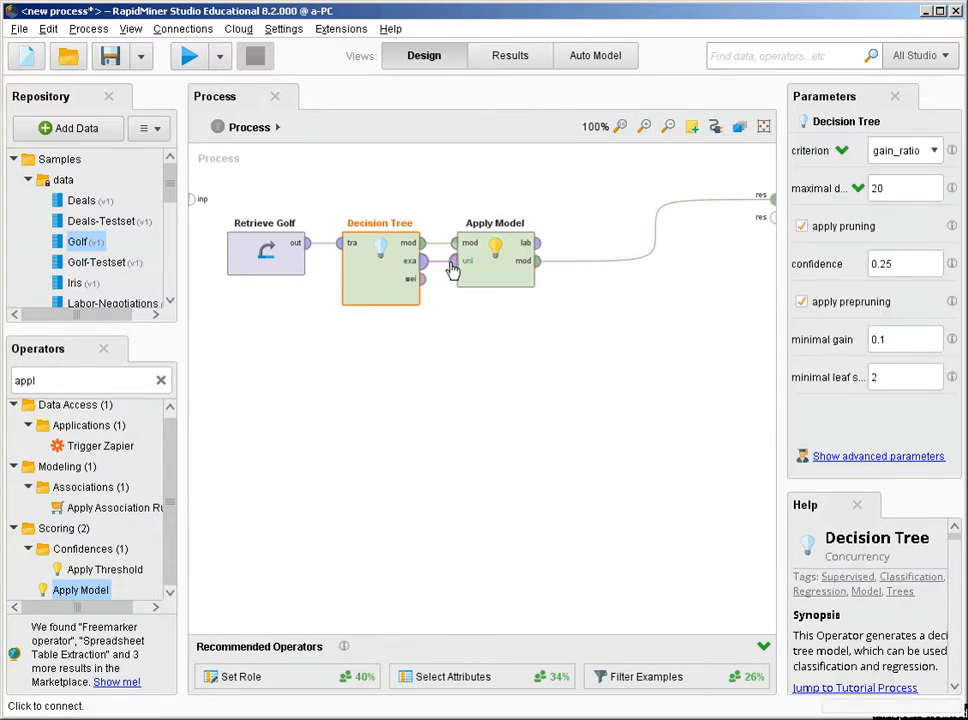
Place a Performance (Classification) operator after Apply Model and connect Apply Model's lab output to its lab input
click(161, 381)
text(accu)
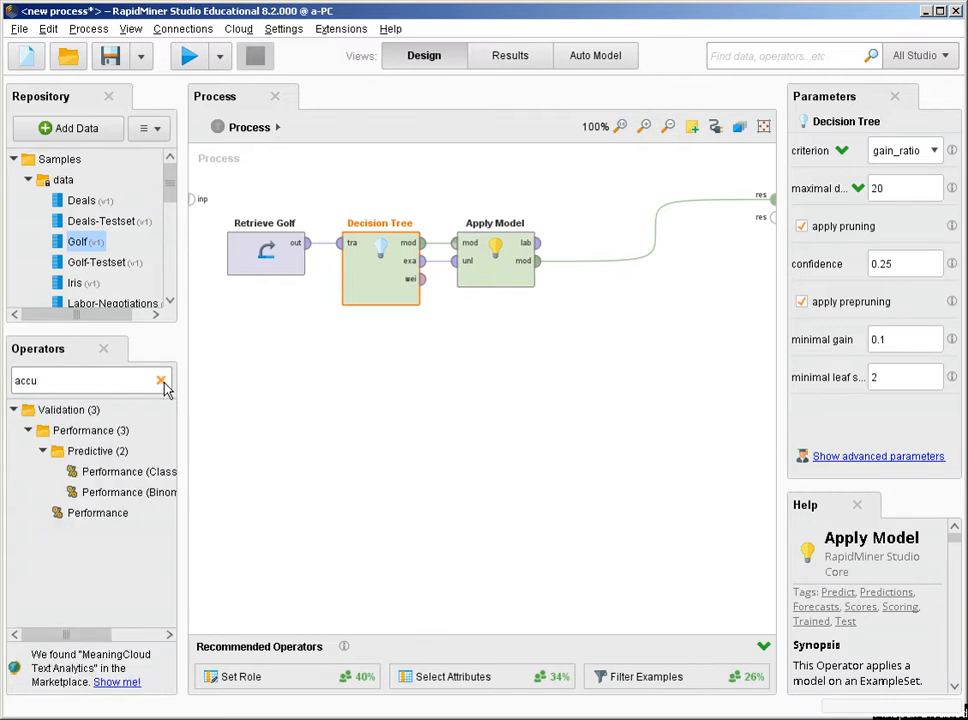
drag(128, 471, 612, 246)
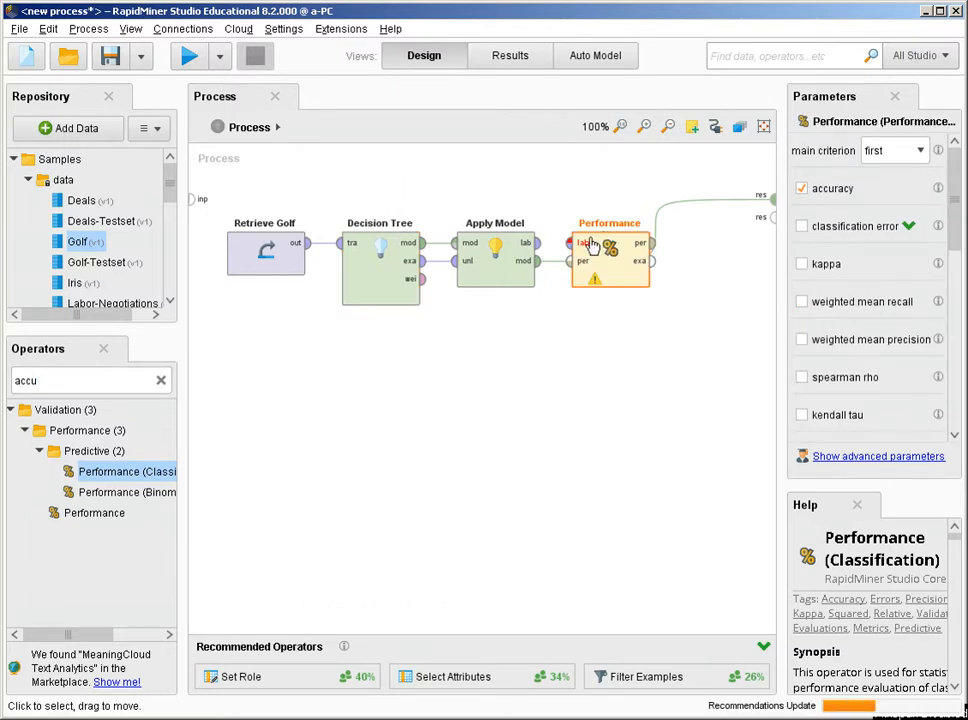
click(538, 243)
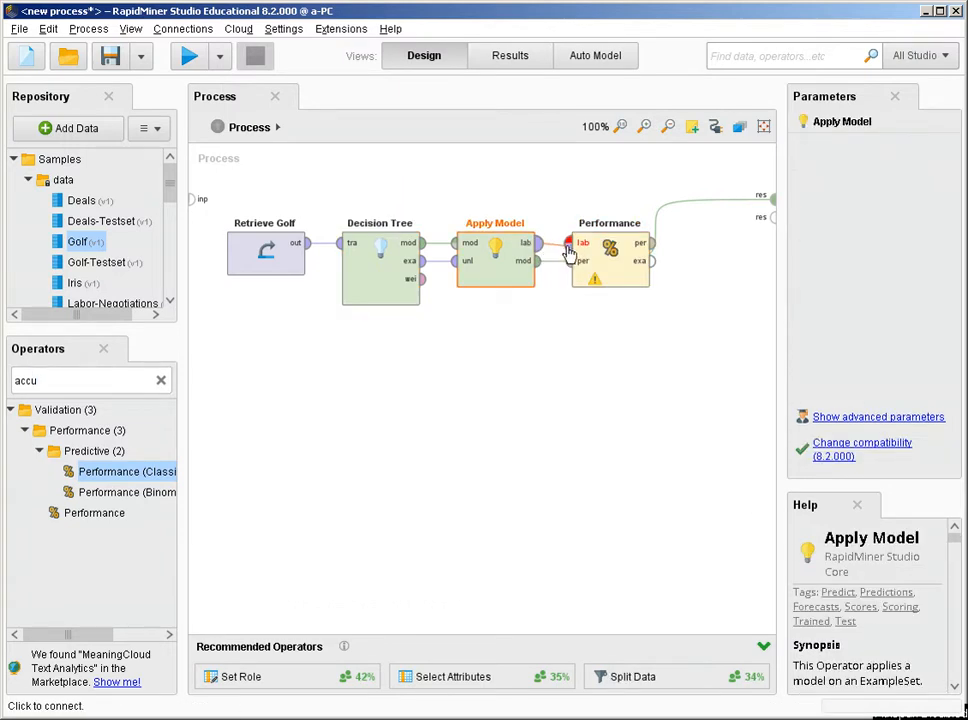
click(568, 250)
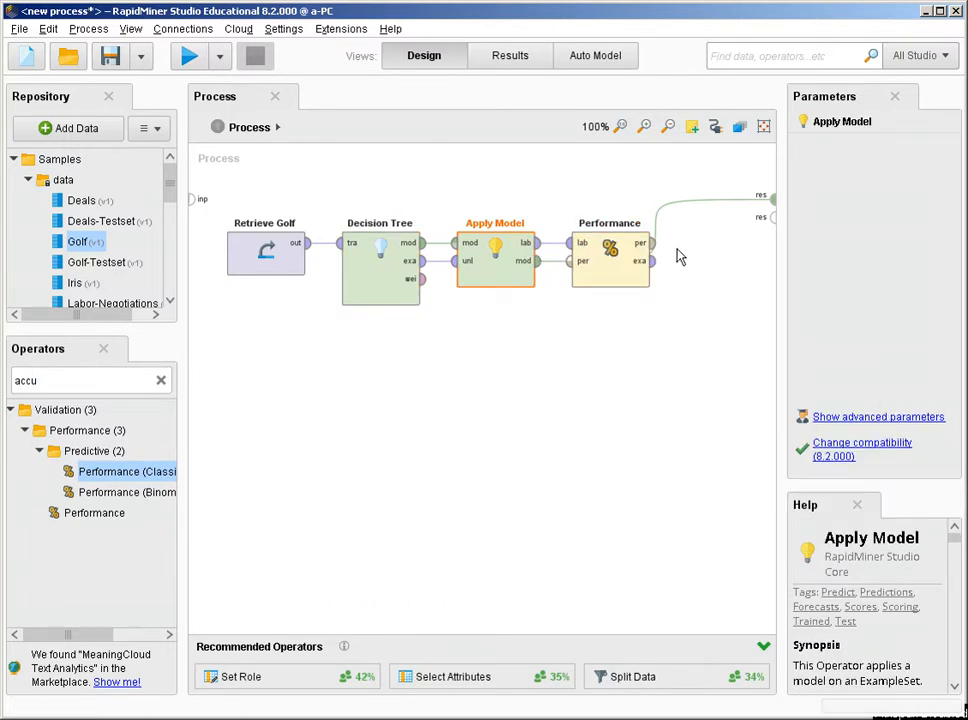
Connect Performance's per output to the second result port and shift the whole operator chain up to the canvas's upper edge
click(652, 243)
click(771, 232)
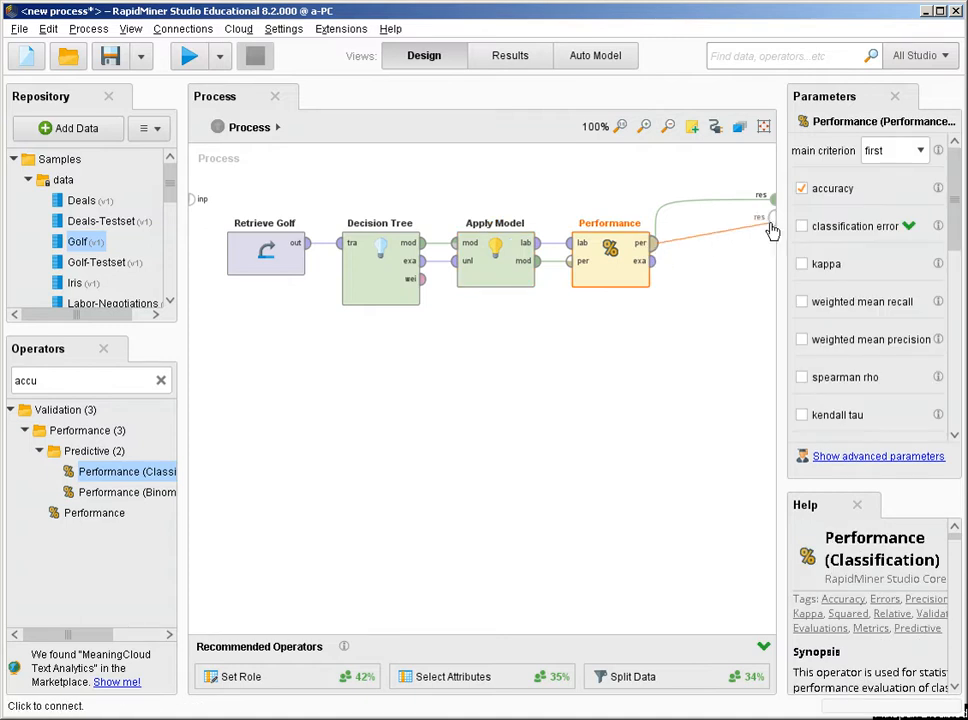
mouse_move(700, 358)
mouse_down()
mouse_move(518, 320)
mouse_move(201, 199)
mouse_move(367, 274)
mouse_move(920, 375)
mouse_move(698, 339)
mouse_up()
drag(510, 270, 505, 252)
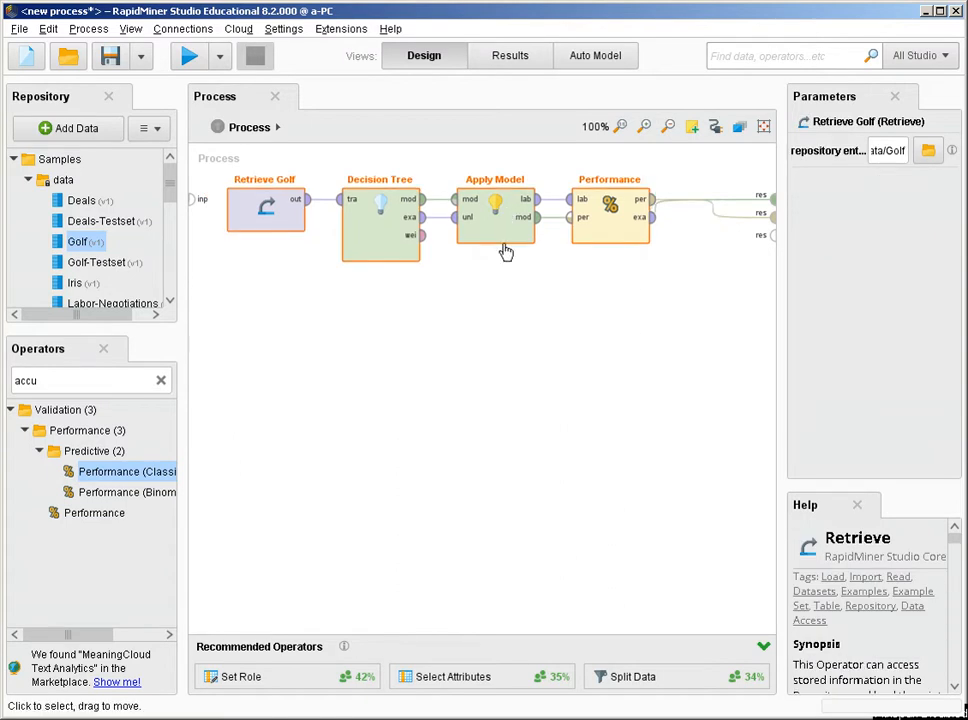
Run the process to train and evaluate the decision tree on the Golf data
click(491, 316)
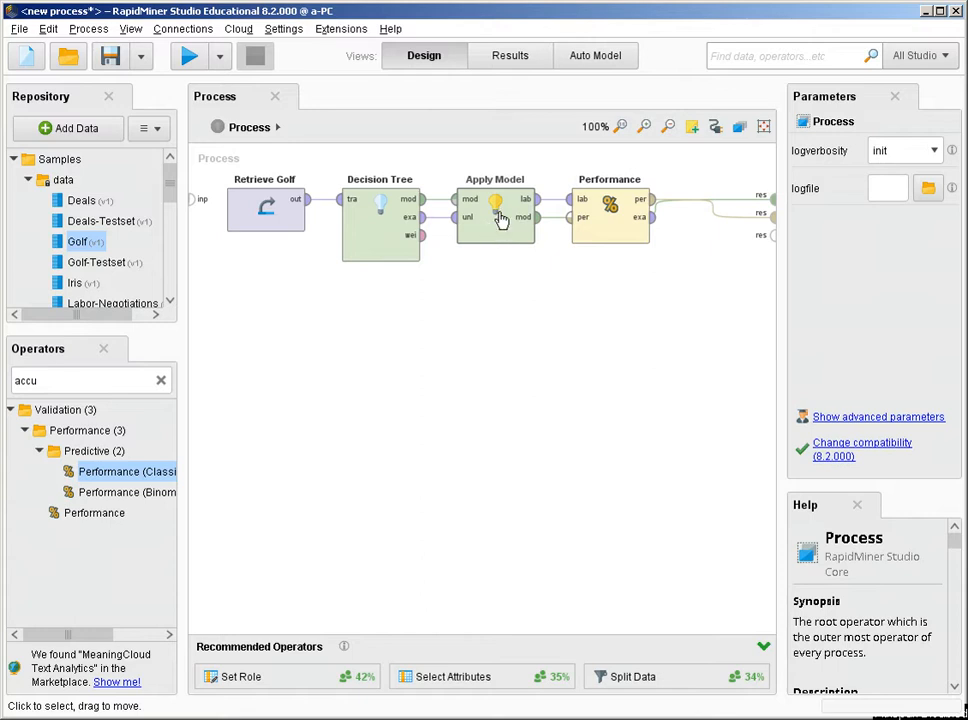
click(382, 248)
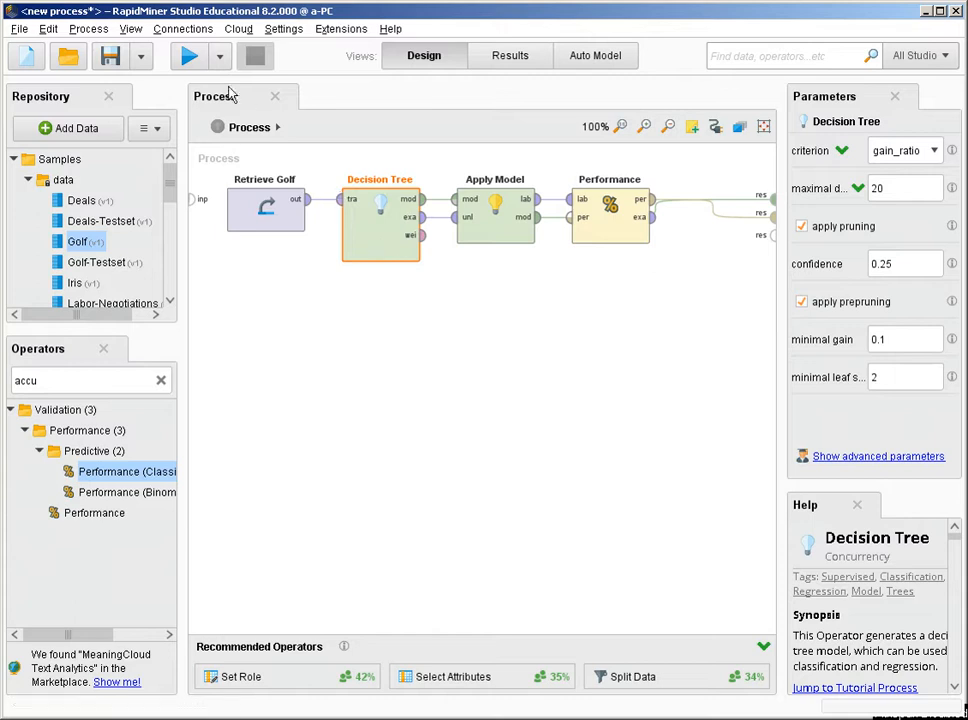
click(190, 58)
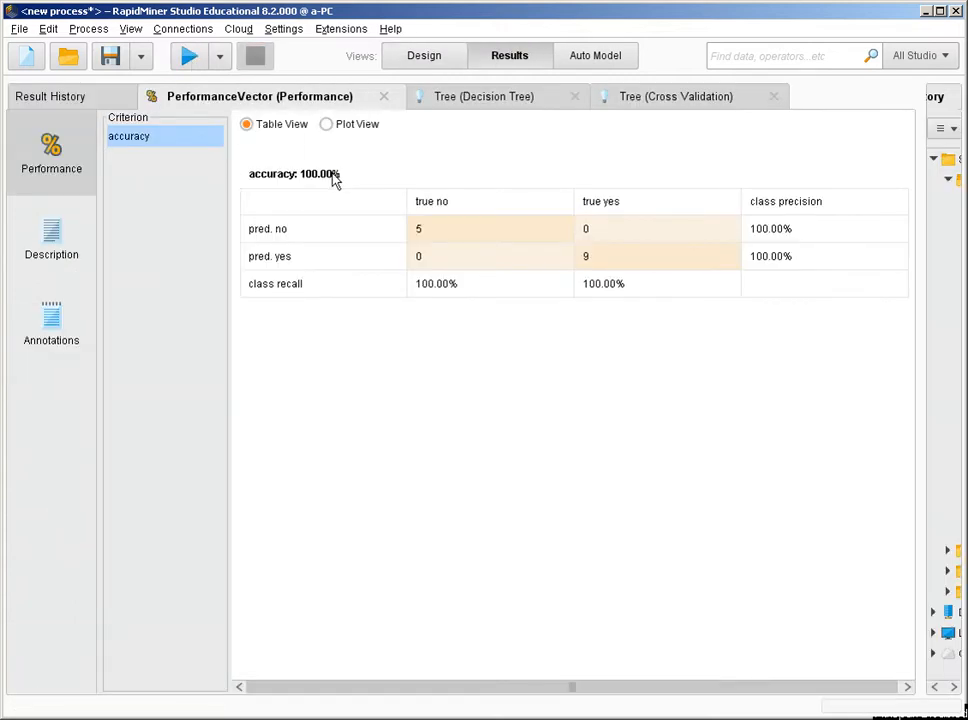
Examine the predicted versus true classes in the accuracy confusion matrix and view the resulting decision tree graph
click(449, 231)
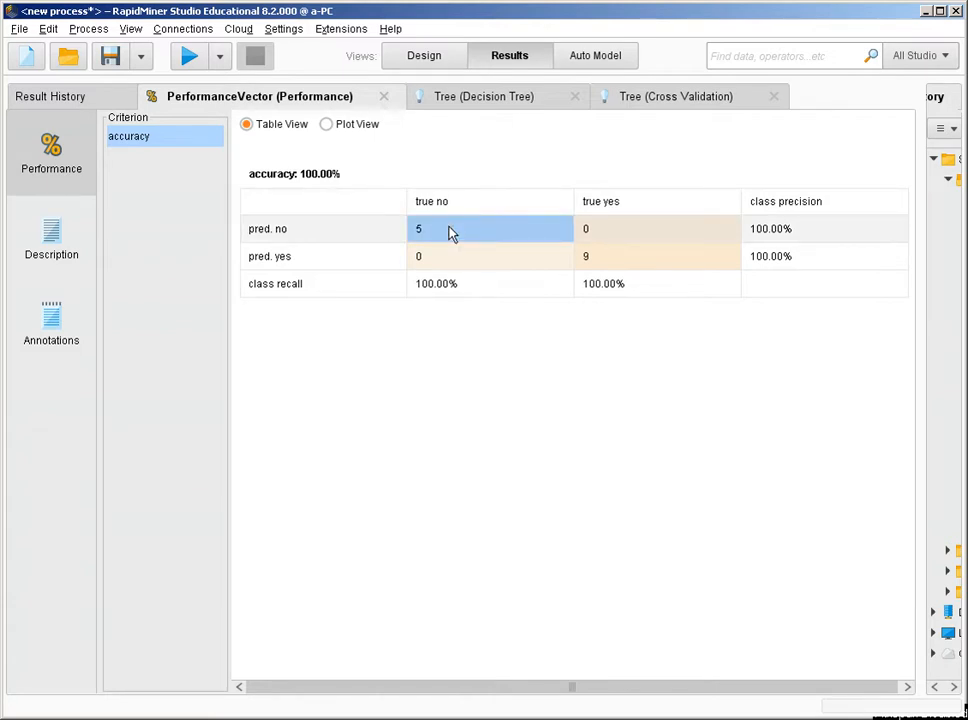
click(456, 204)
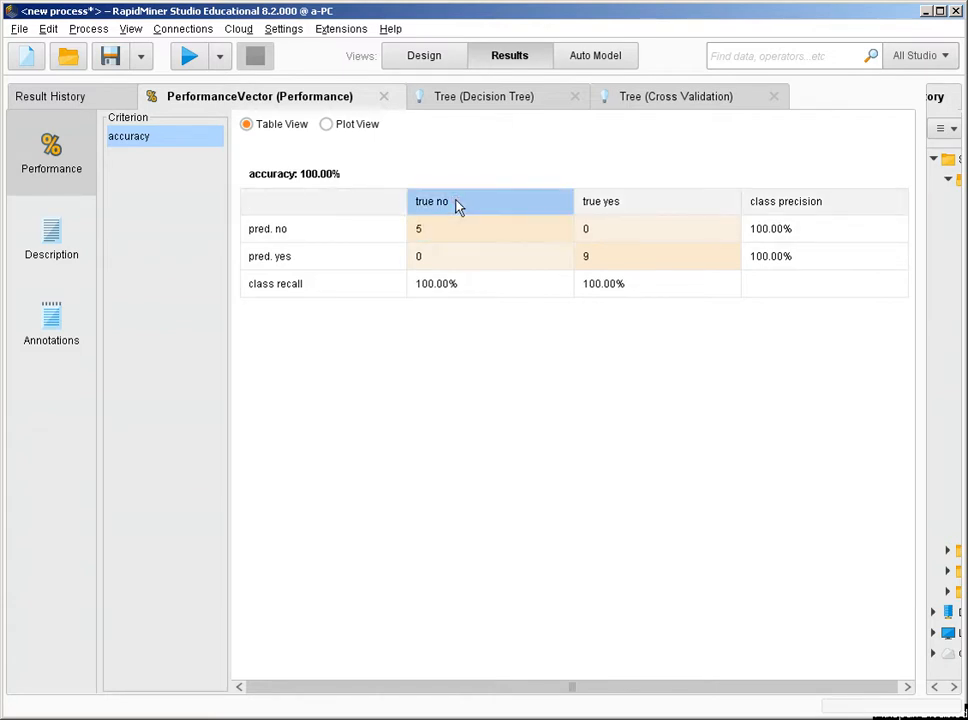
click(452, 232)
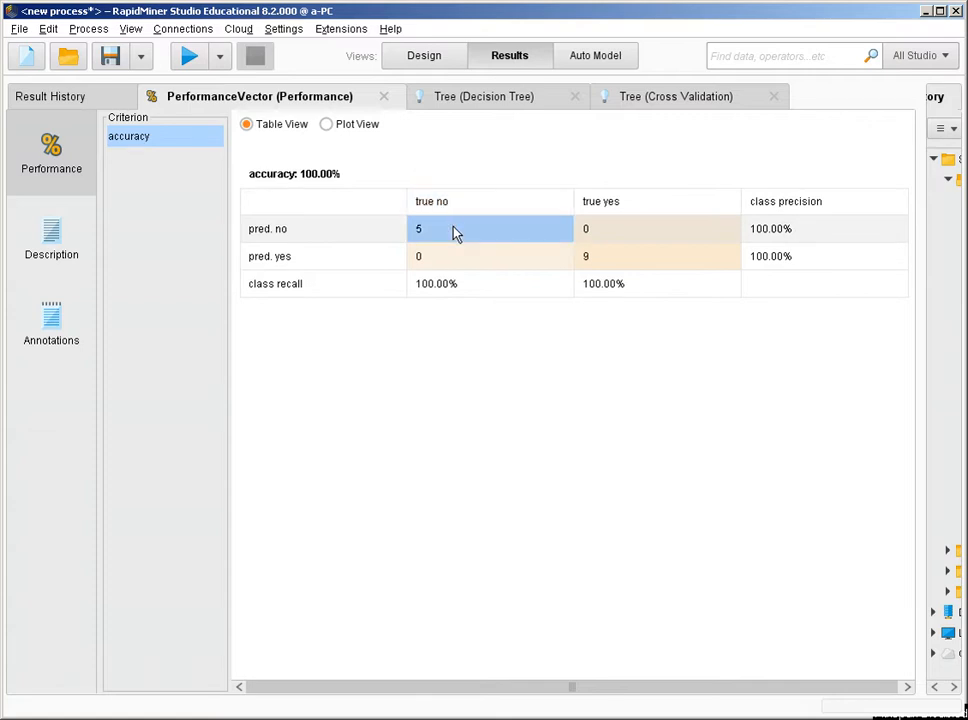
click(589, 233)
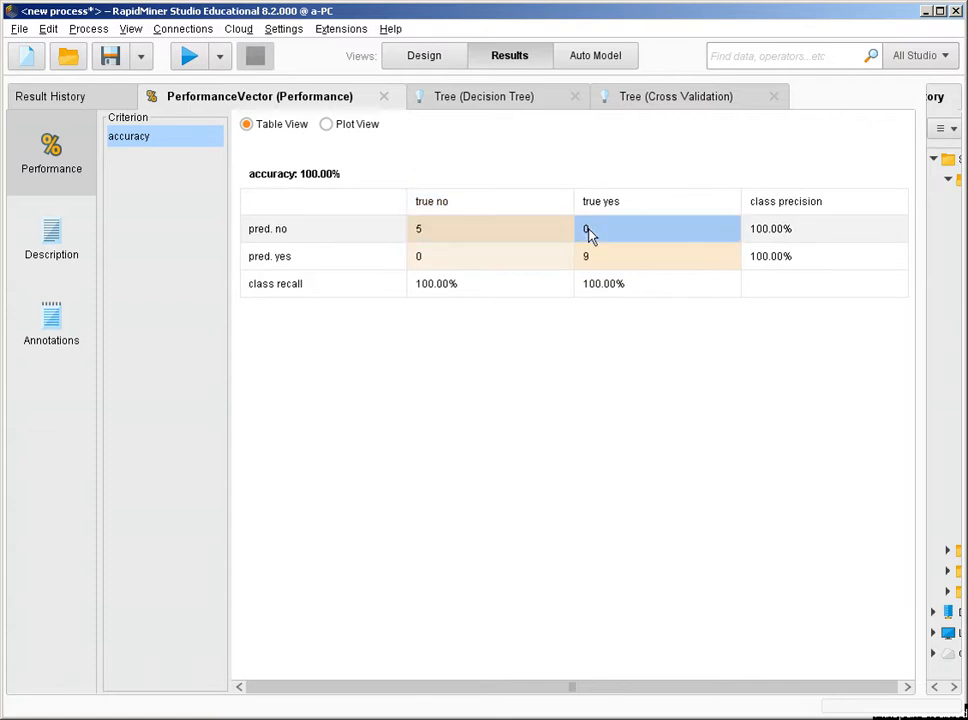
click(596, 264)
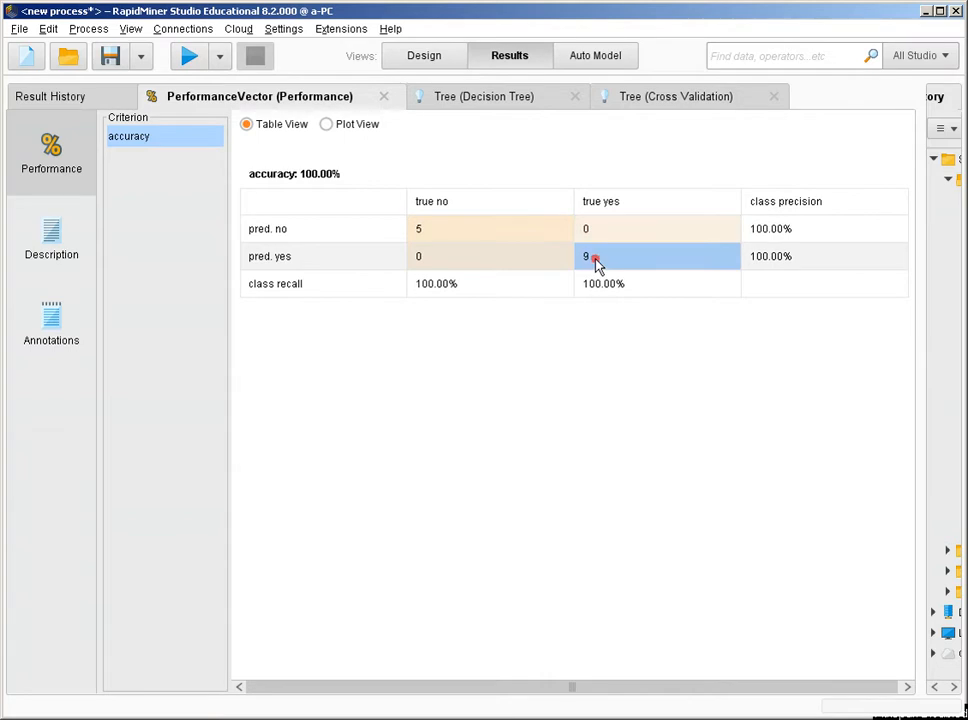
click(596, 258)
click(511, 104)
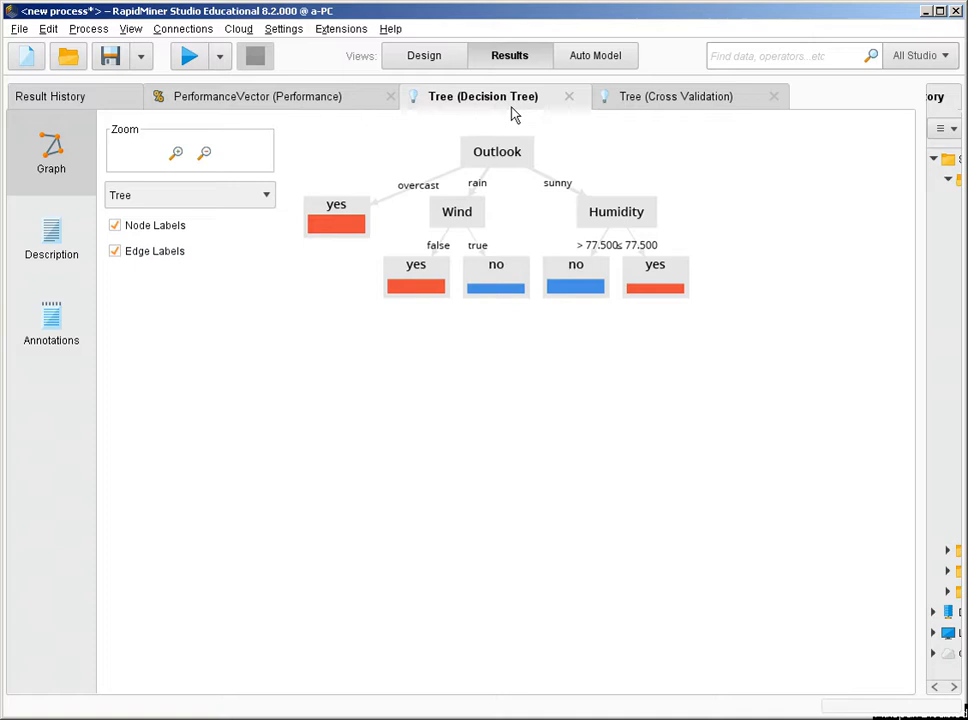
Return to the process design and duplicate all four operators, from Retrieve Golf through Performance
click(432, 66)
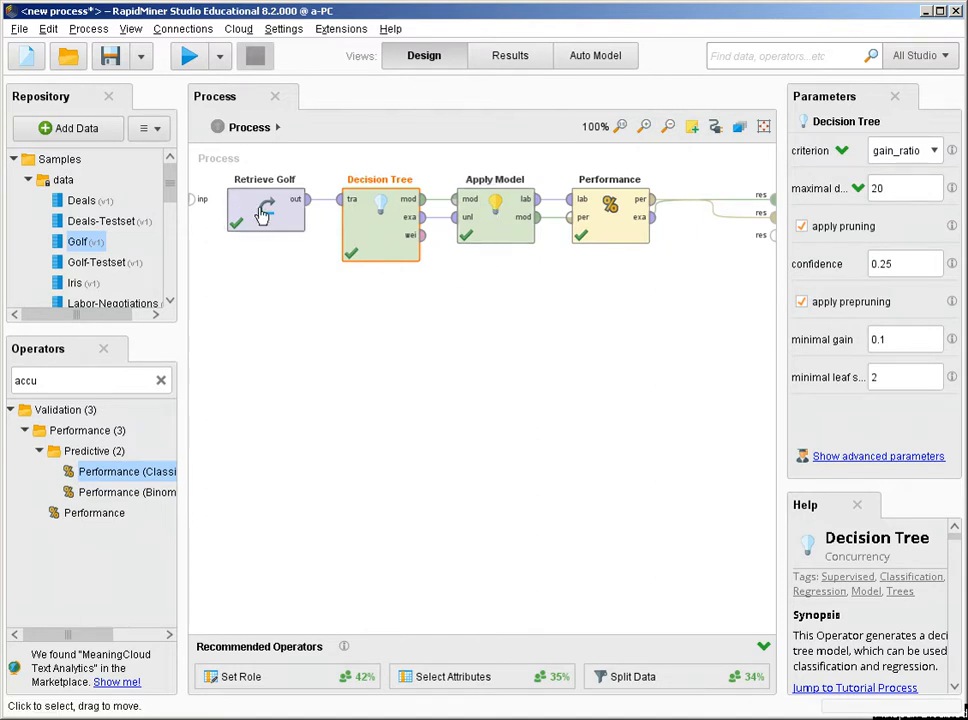
drag(690, 297, 213, 155)
right_click(364, 228)
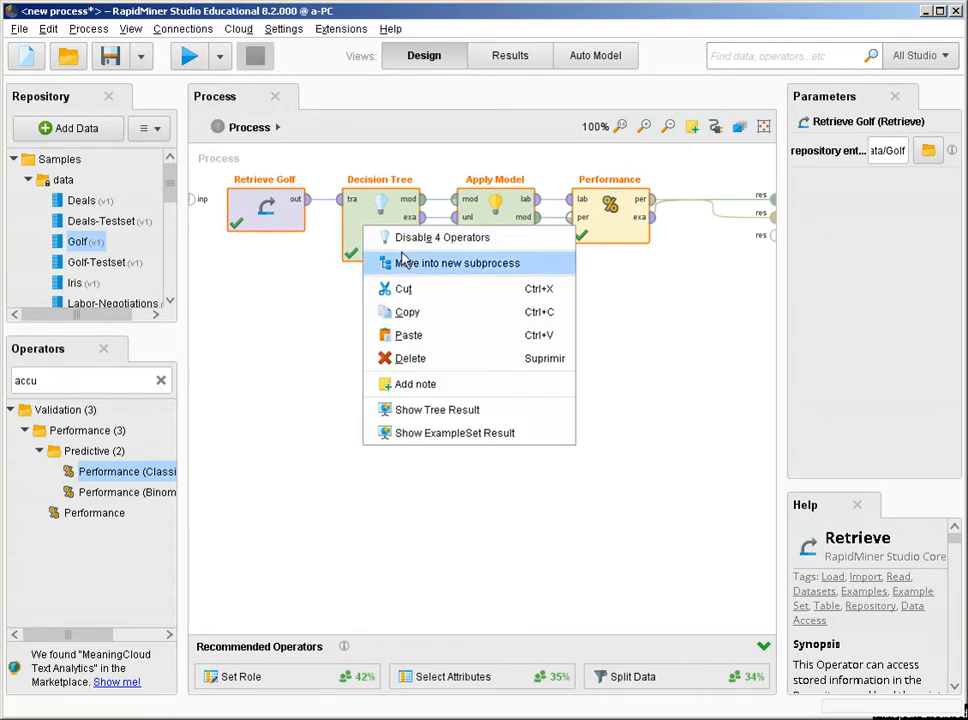
click(438, 318)
right_click(438, 316)
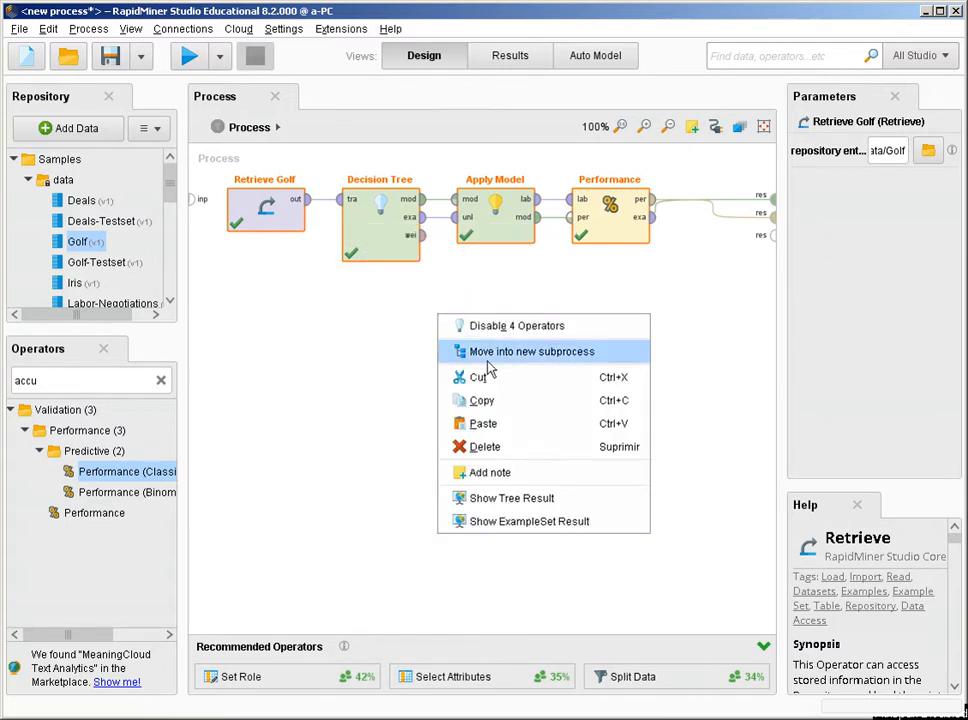
click(525, 424)
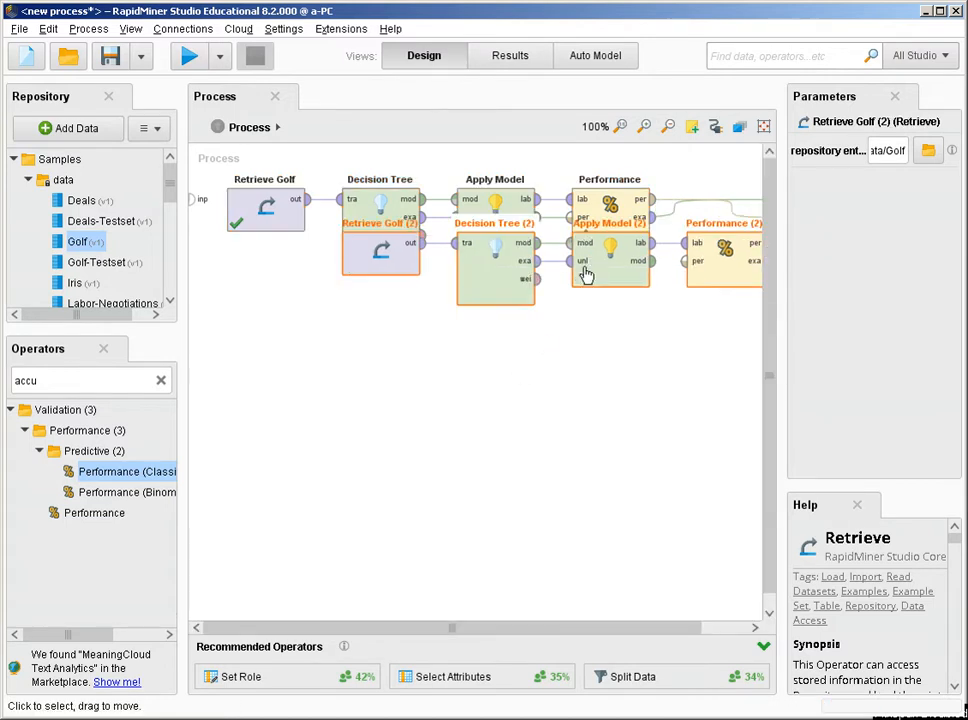
Place the duplicated operator chain directly beneath the original and connect Performance (2)'s per output to the third result port
drag(586, 274, 449, 329)
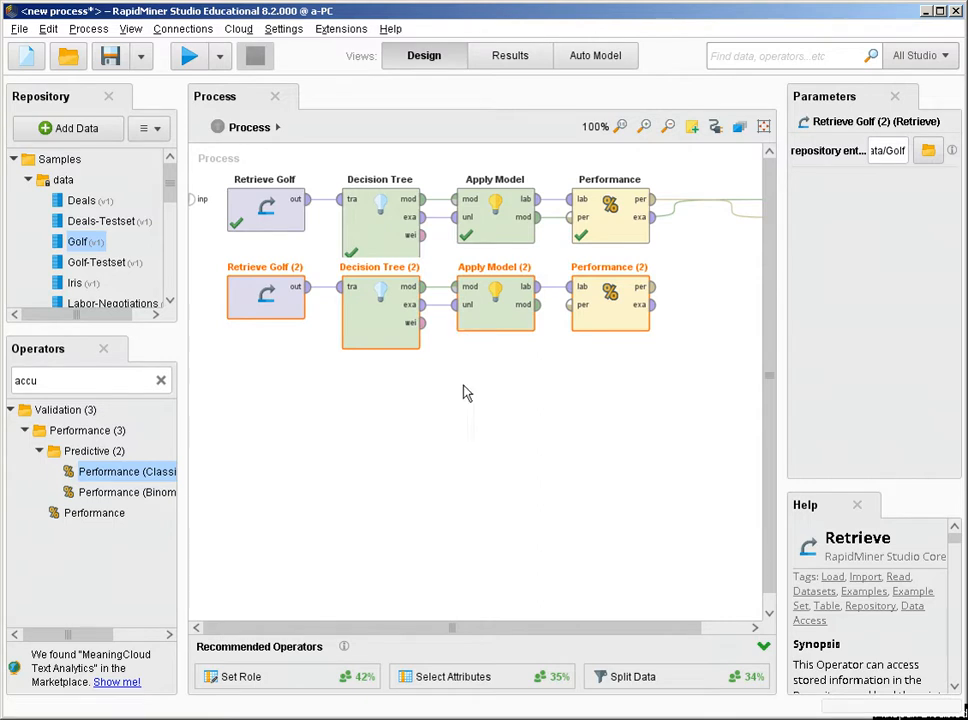
drag(786, 305, 802, 307)
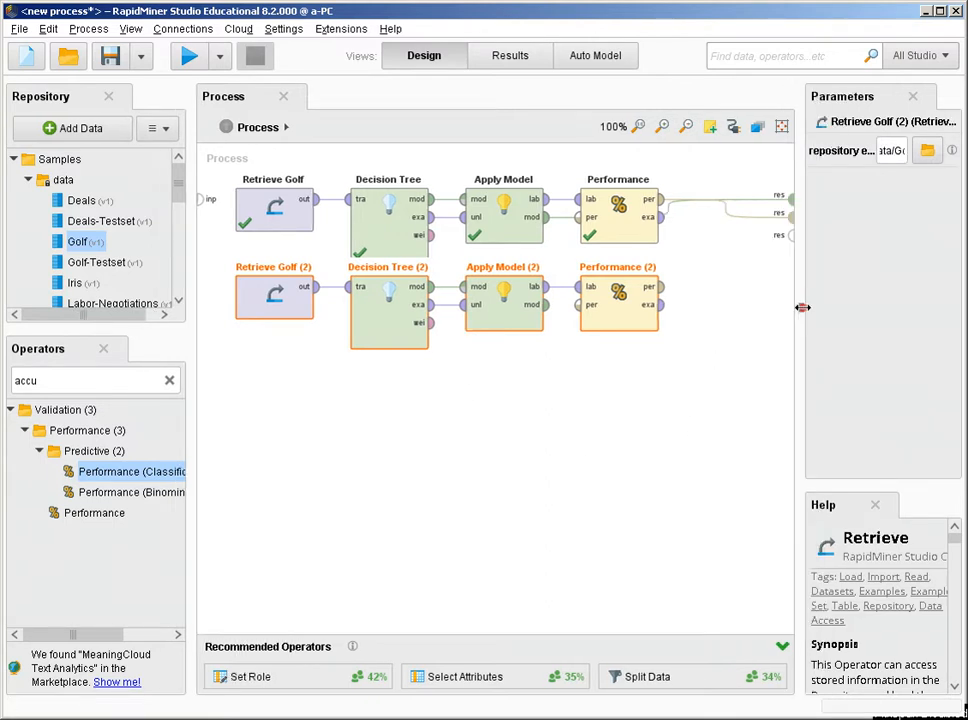
click(662, 288)
click(785, 238)
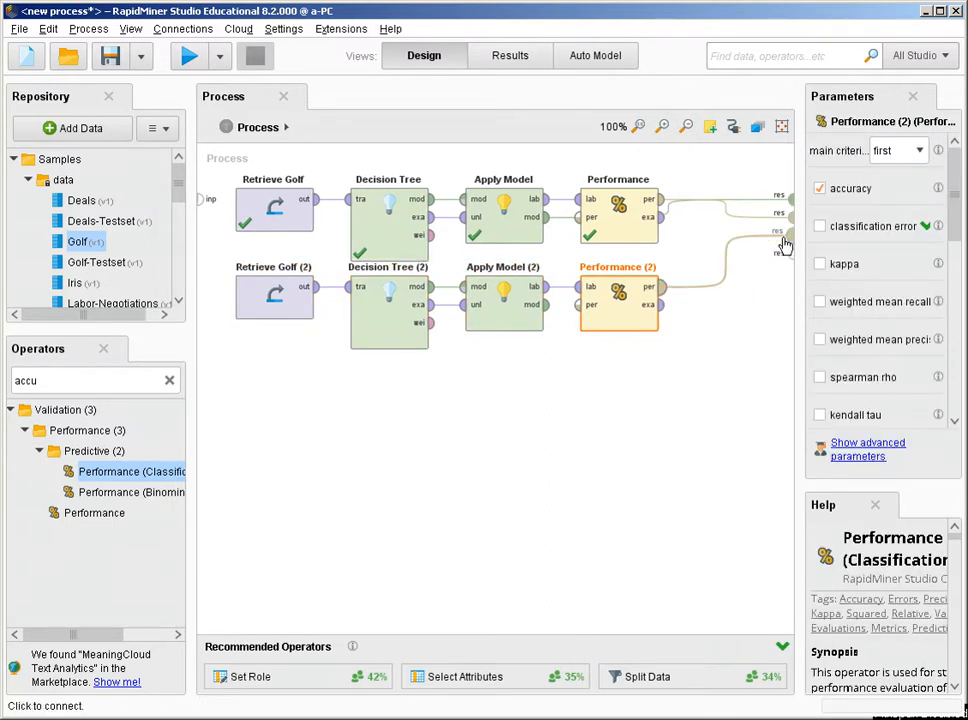
Find the Split Data operator and insert it into the connection between Retrieve Golf (2) and Decision Tree (2)
click(169, 380)
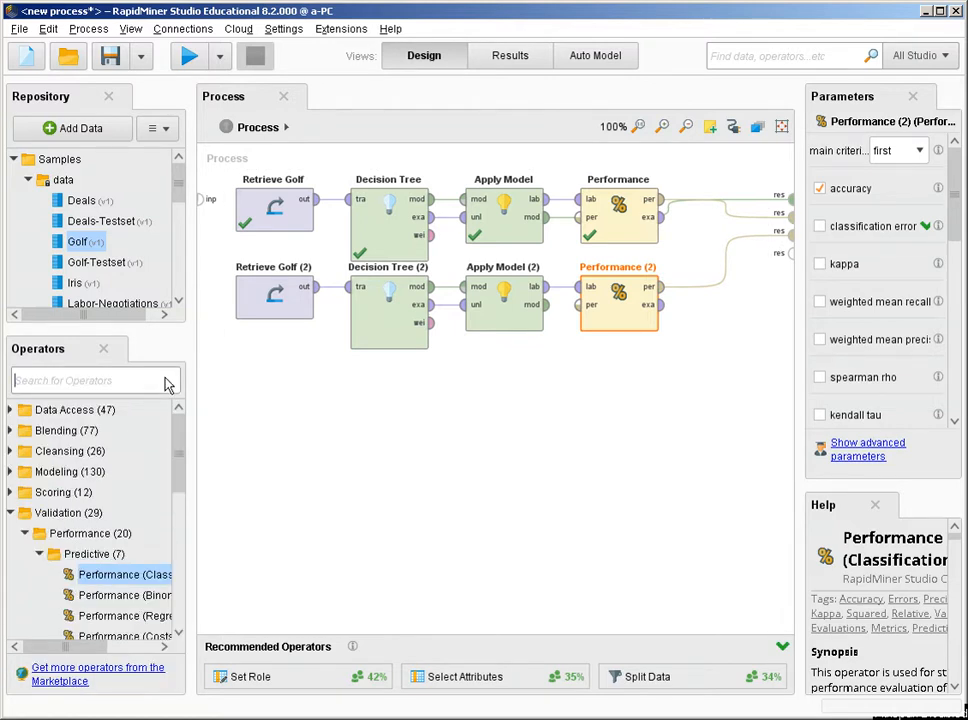
click(168, 383)
text(spl)
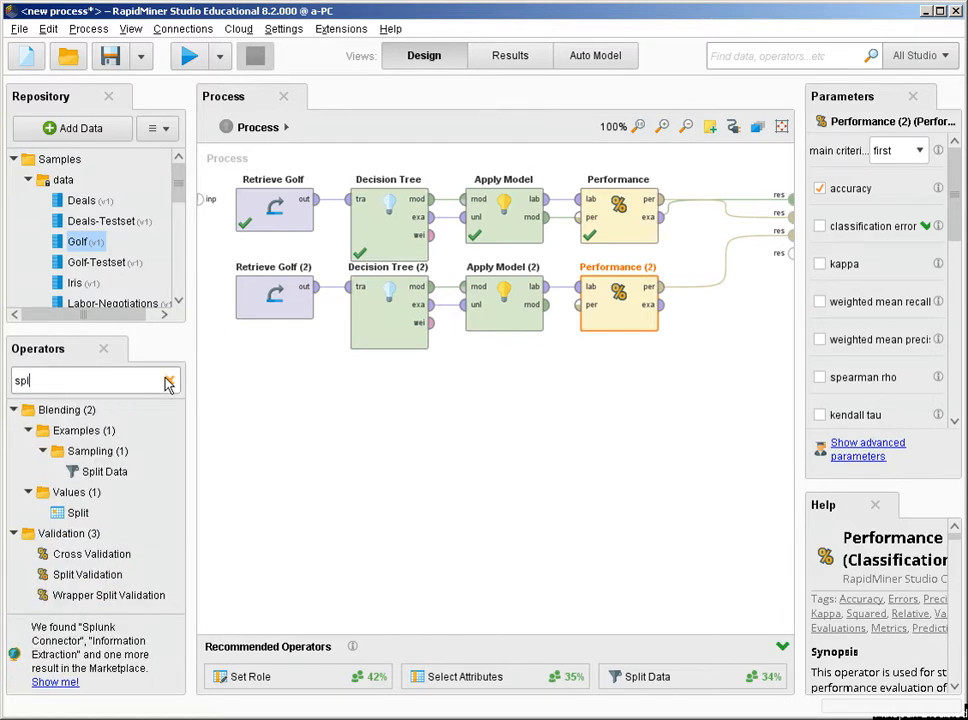
drag(104, 471, 323, 341)
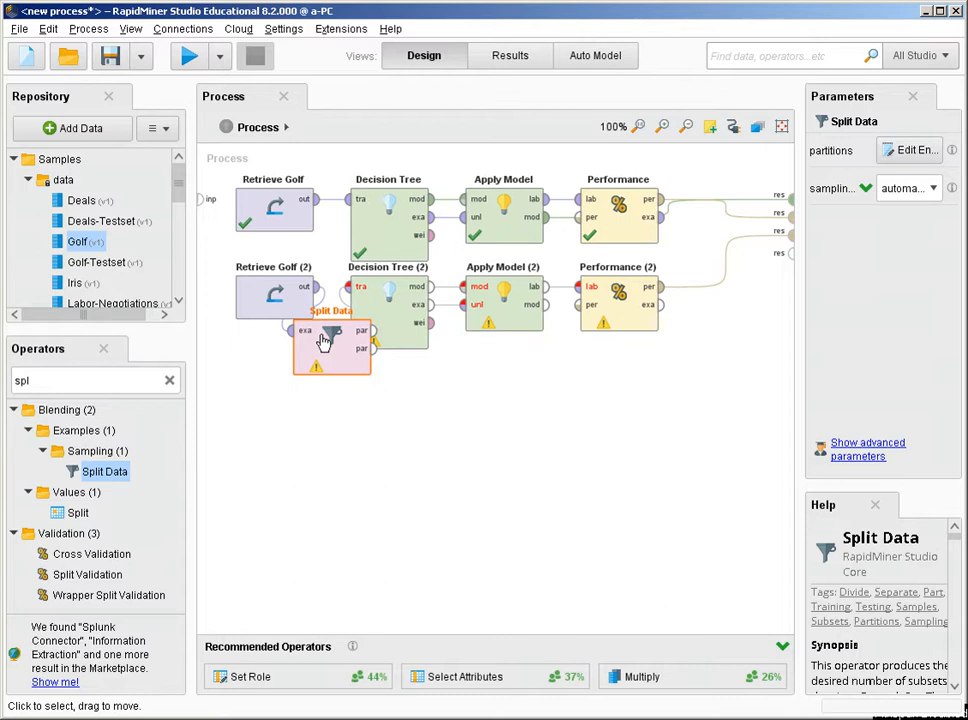
Define two partitions for Split Data with ratios 0.7 and 0.3
click(903, 151)
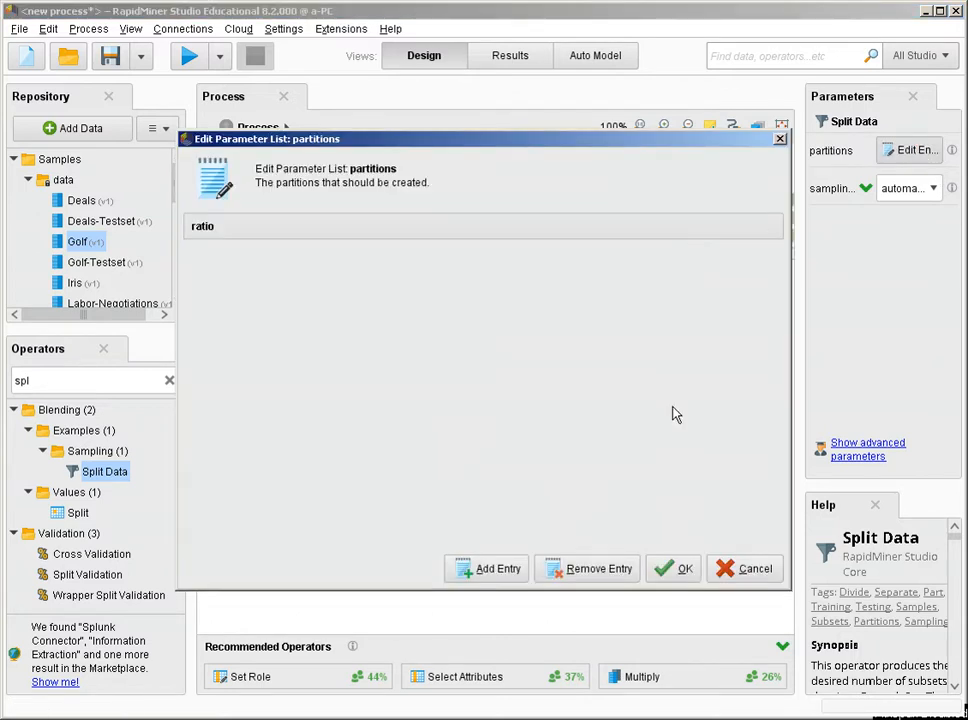
click(492, 566)
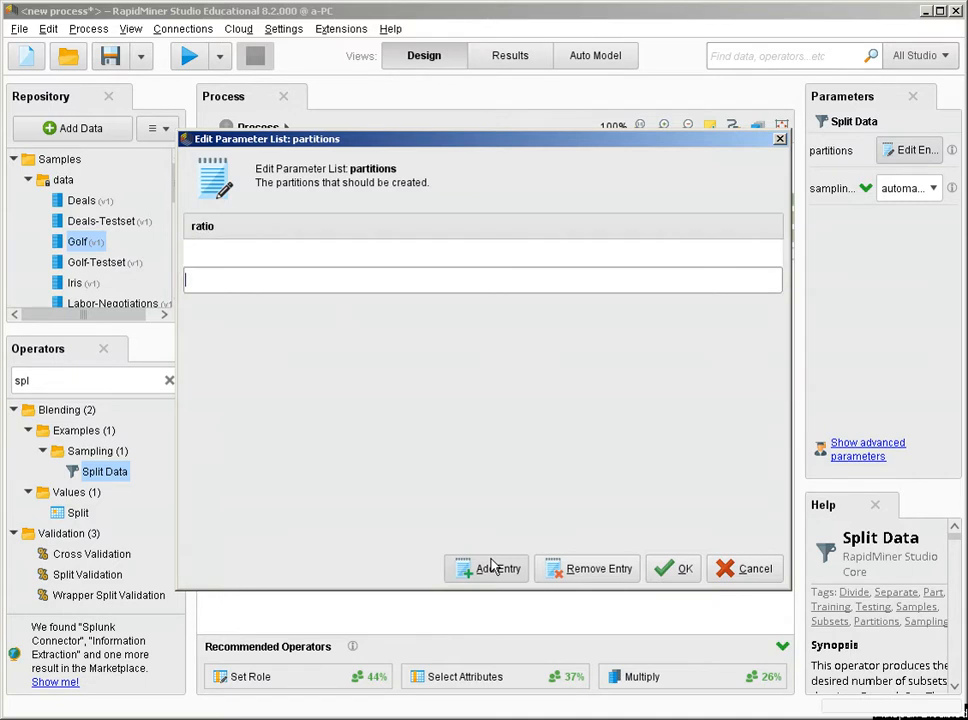
click(302, 263)
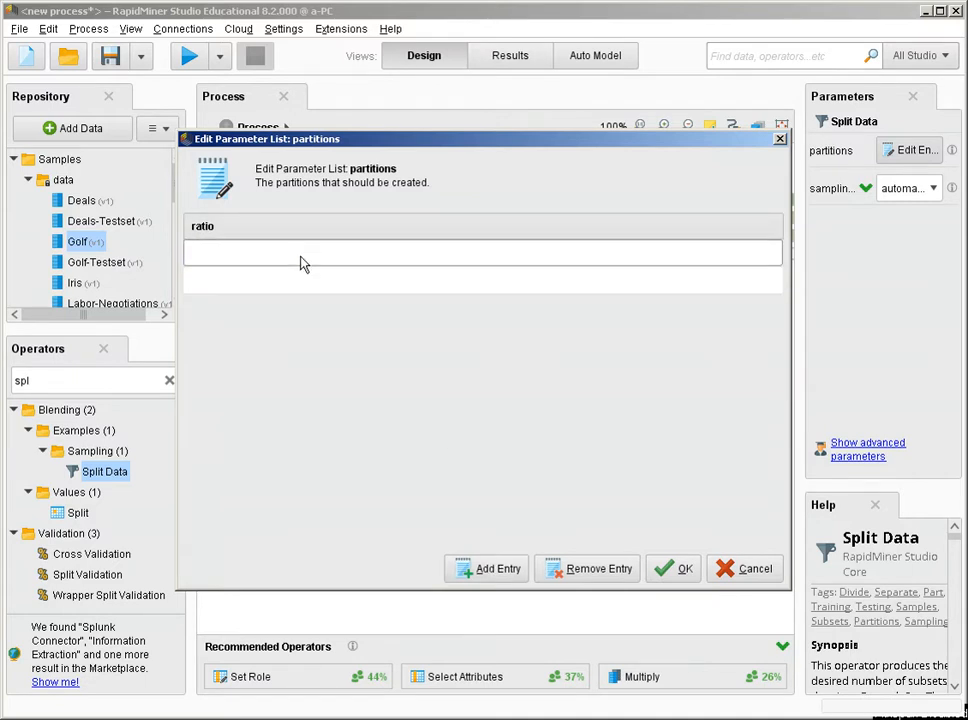
text(0.7)
text(0l3)
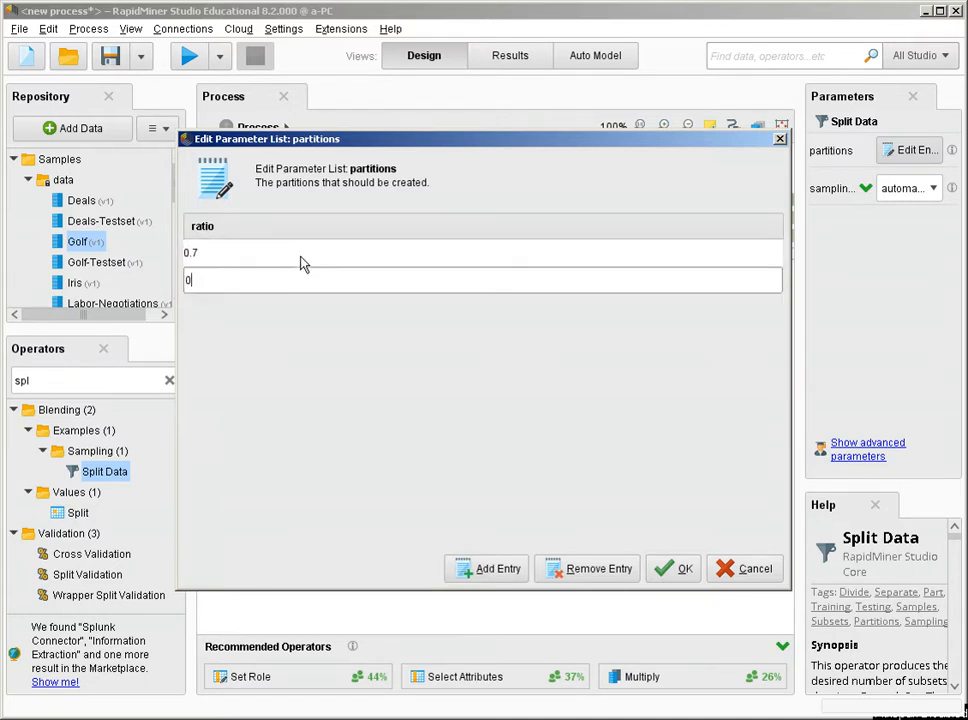
key(BackSpace)
key(BackSpace)
text(.3)
click(674, 569)
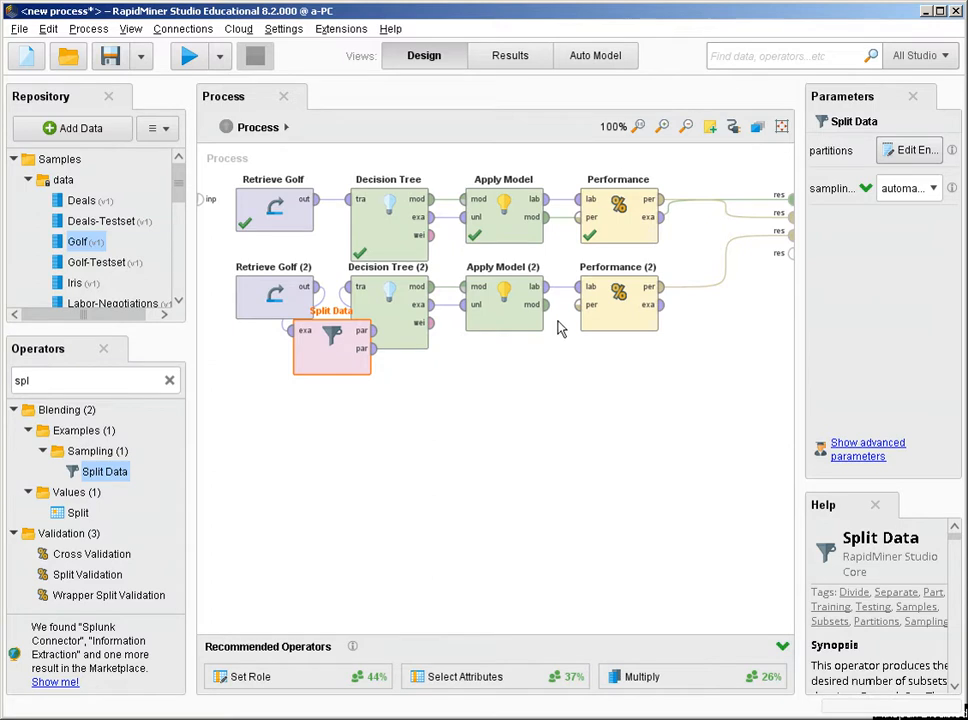
Disconnect Decision Tree (2)'s exa output from Apply Model (2), and feed Split Data's second partition into its unl input instead
alt+click(443, 303)
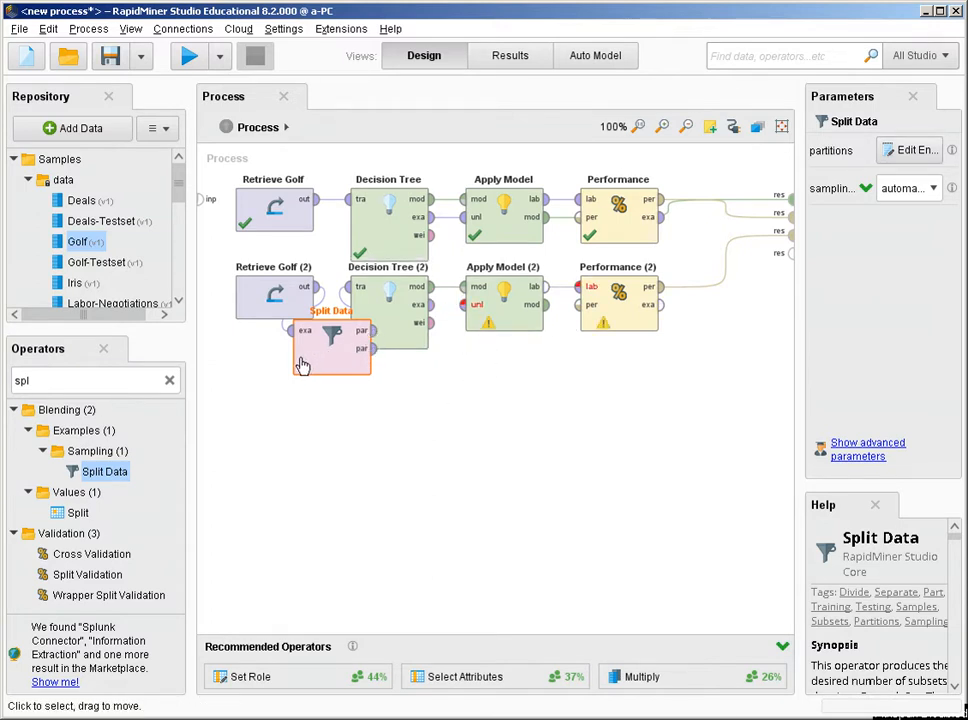
drag(302, 366, 293, 390)
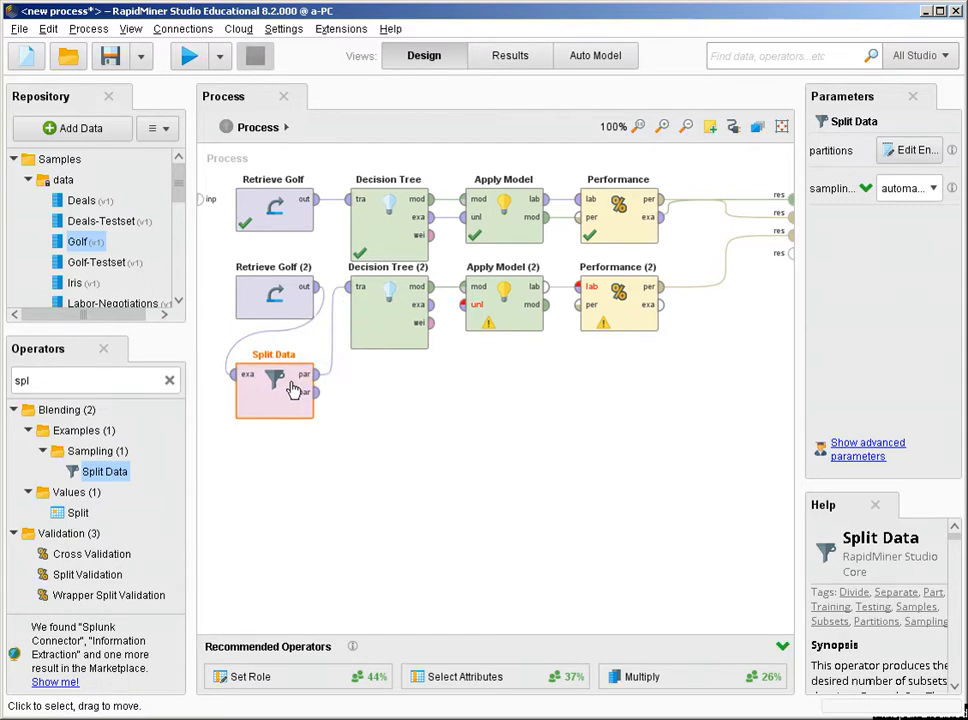
click(315, 392)
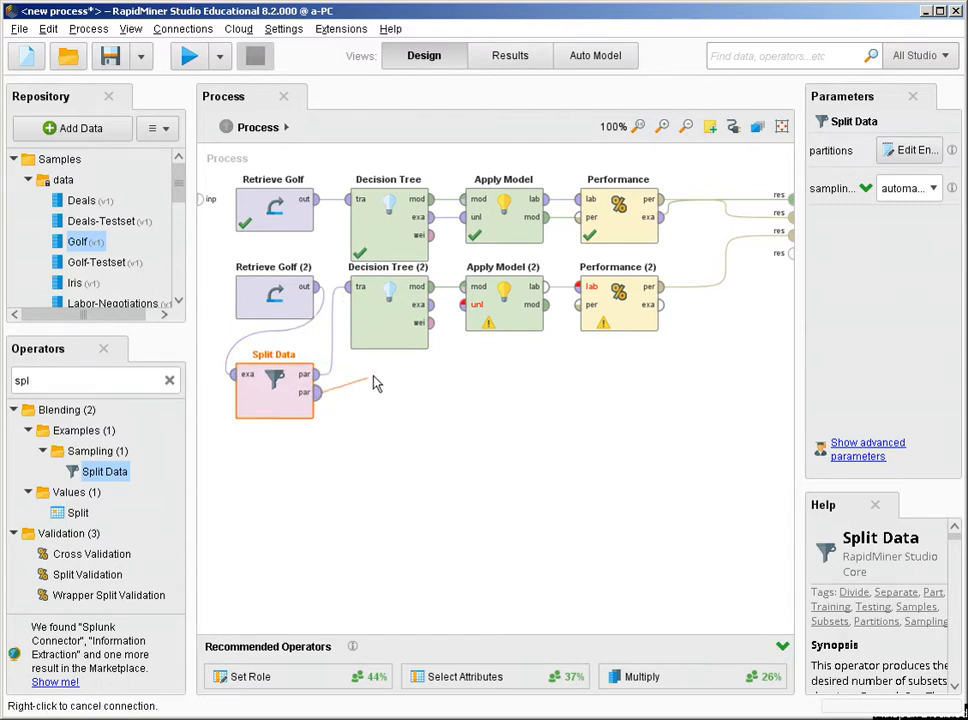
click(462, 305)
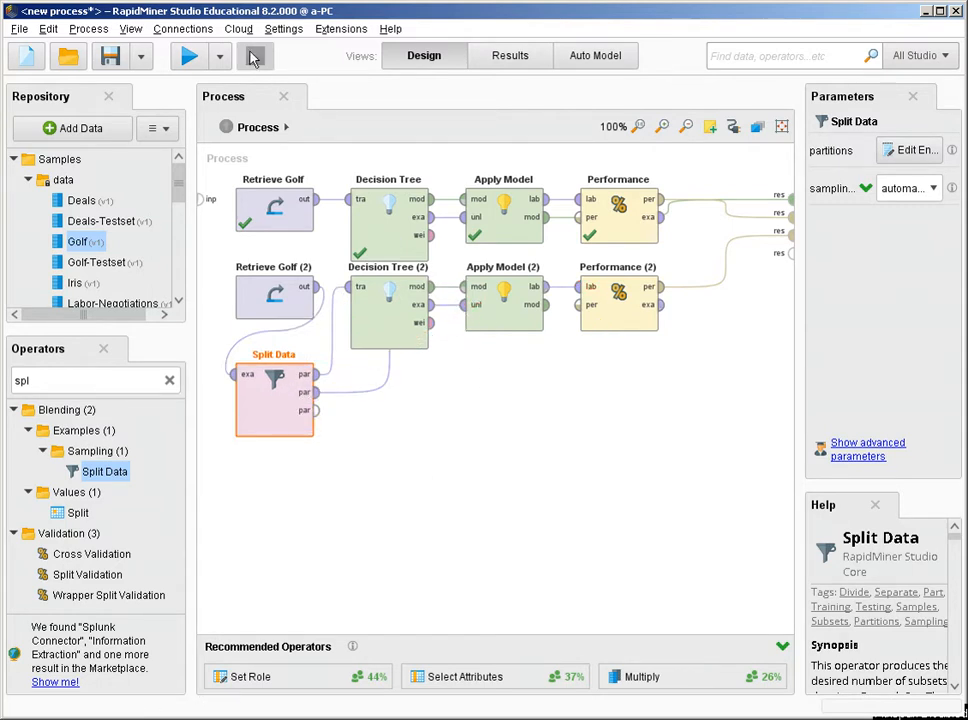
Run the process and examine predicted versus true classes and the accuracy in Performance (2)'s confusion matrix
click(190, 57)
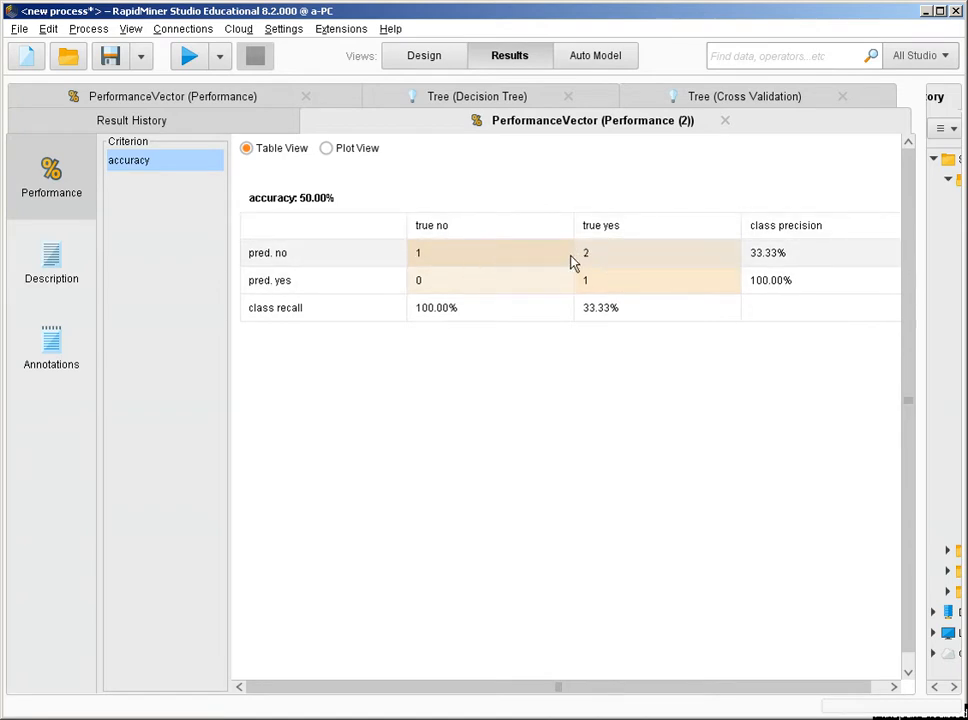
click(447, 259)
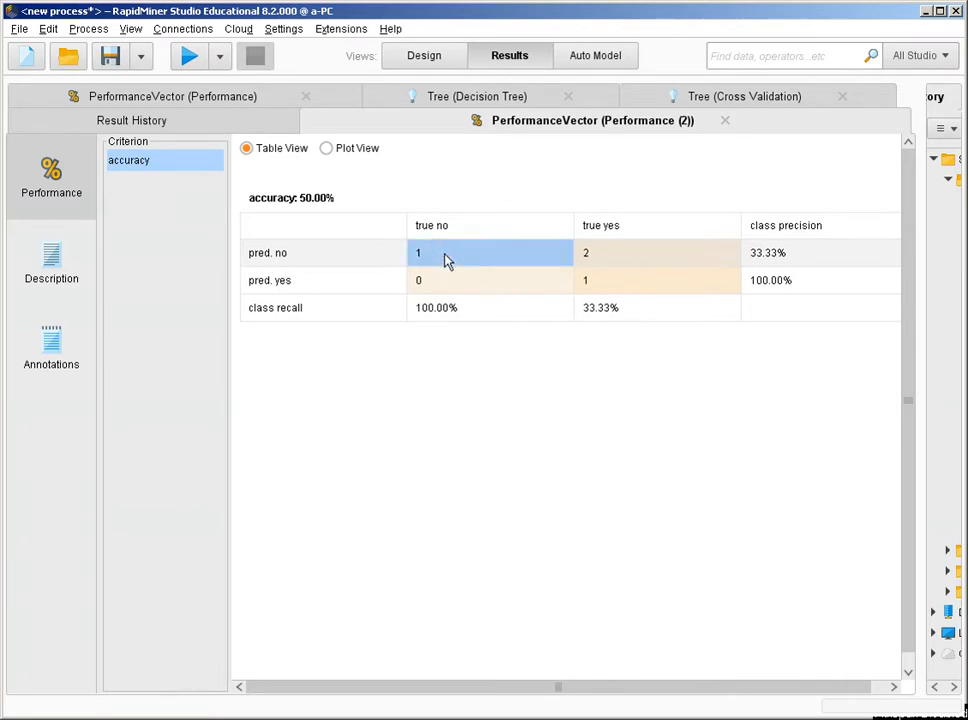
click(616, 258)
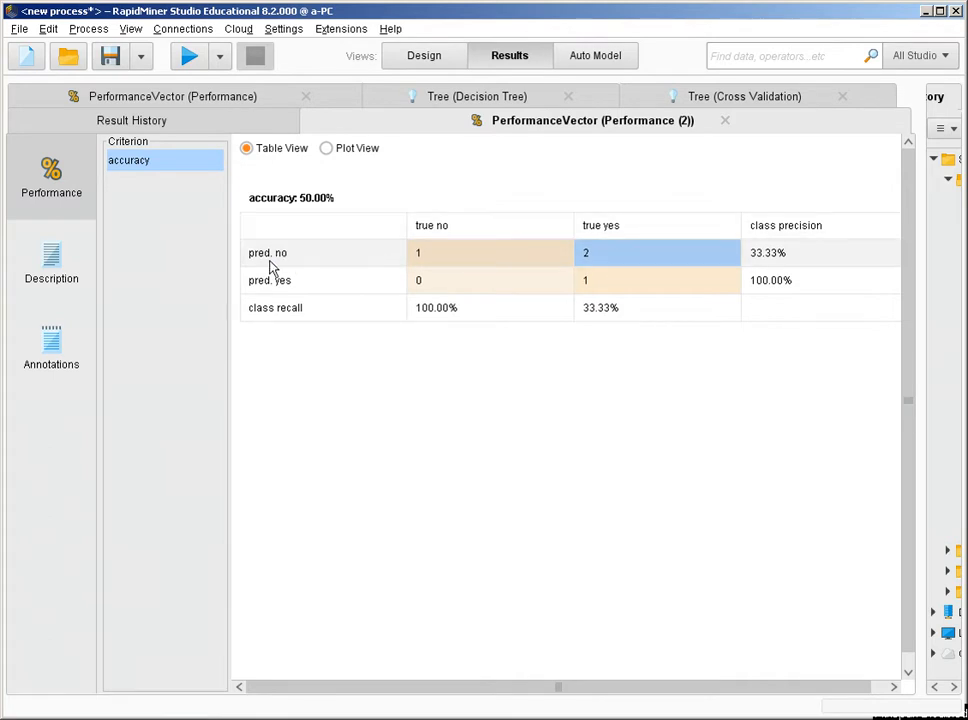
click(611, 254)
click(596, 283)
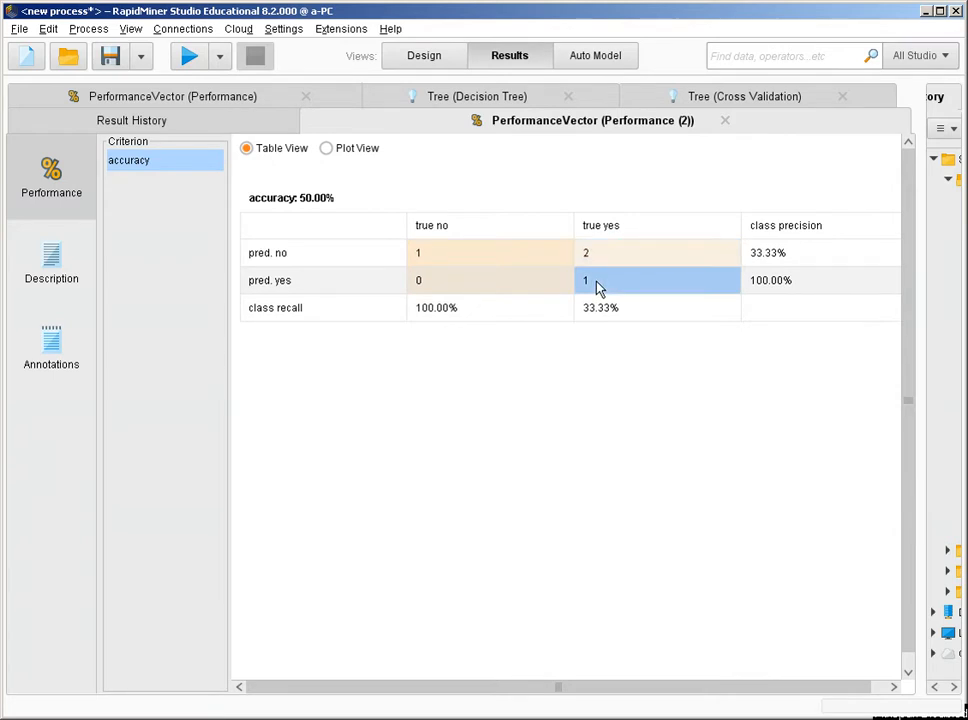
click(346, 205)
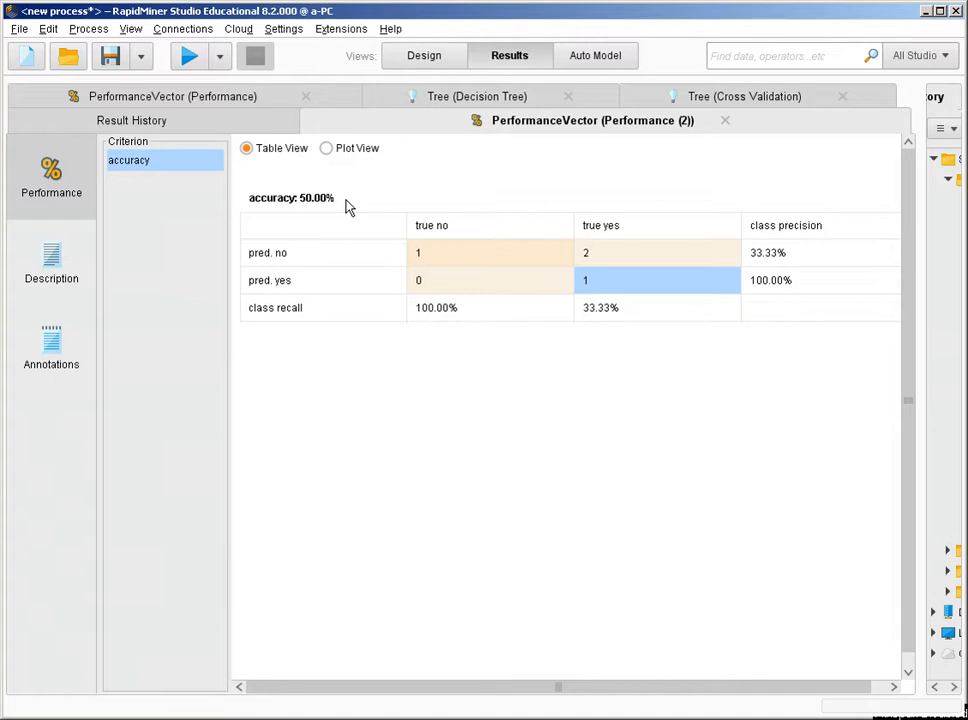
Return to the process design and move Split Data back up between Retrieve Golf (2) and Decision Tree (2)
click(435, 57)
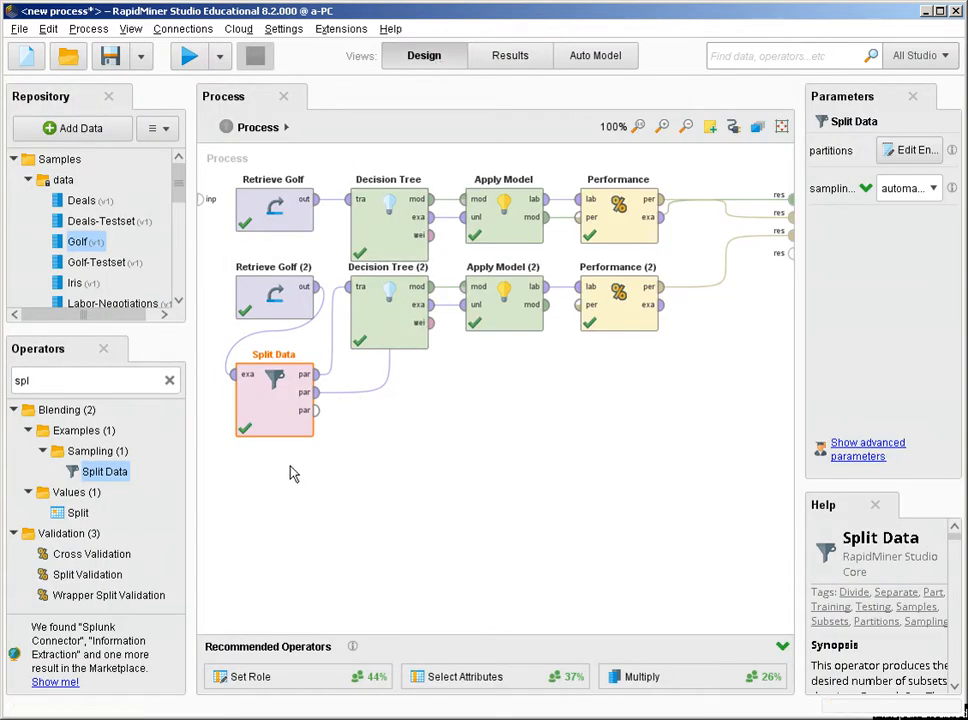
drag(296, 392, 320, 378)
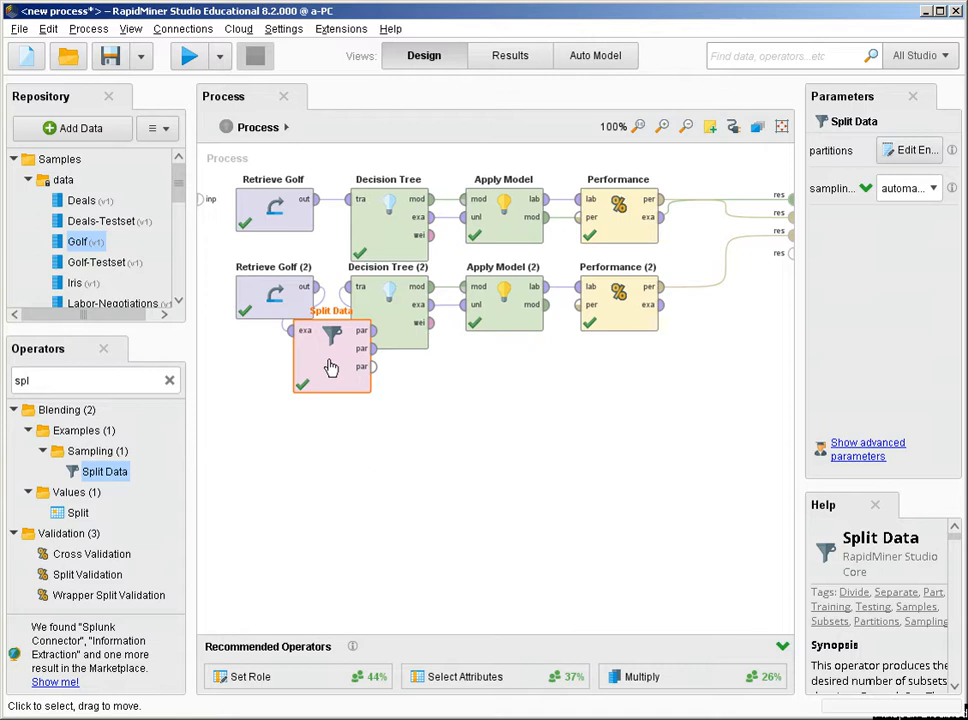
Copy Retrieve Golf, Apply Model and Performance from the first chain and paste them below the second chain
drag(704, 261, 228, 170)
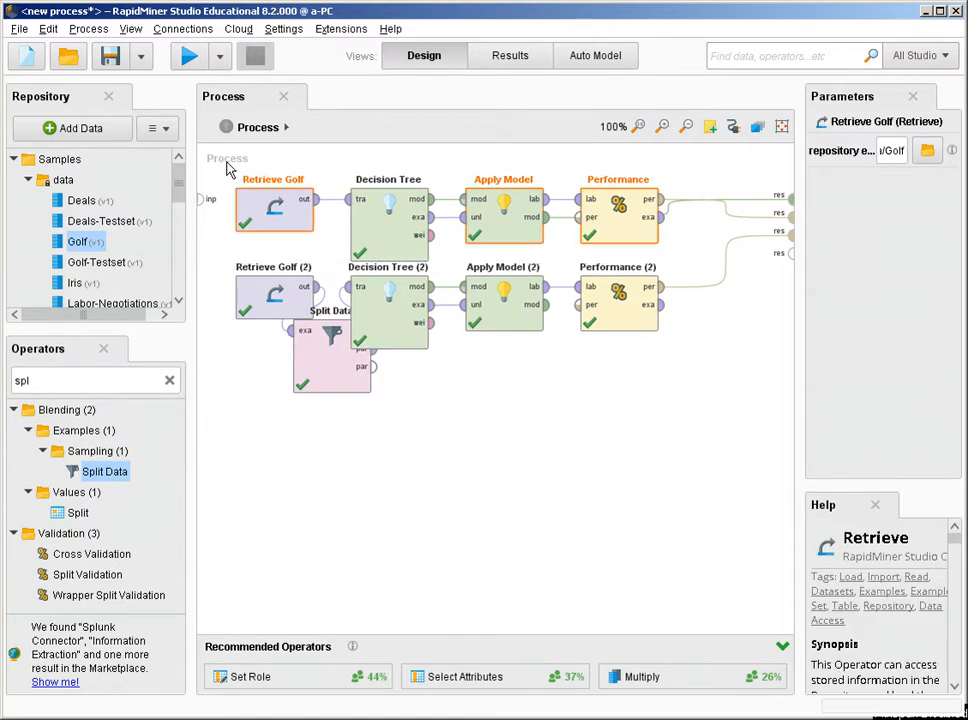
right_click(276, 208)
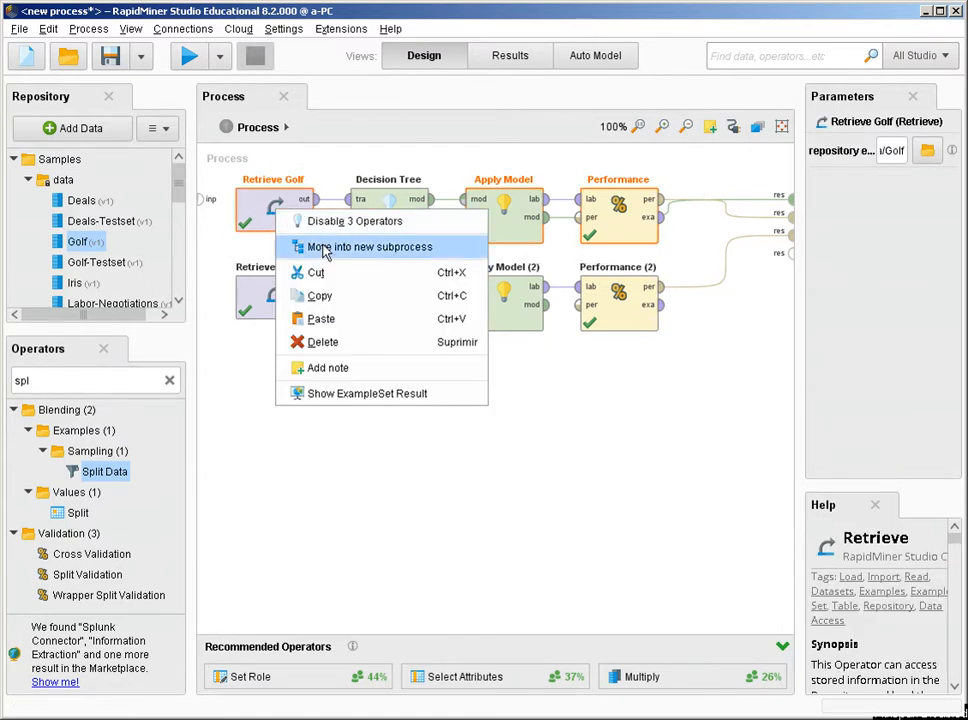
click(340, 300)
click(259, 458)
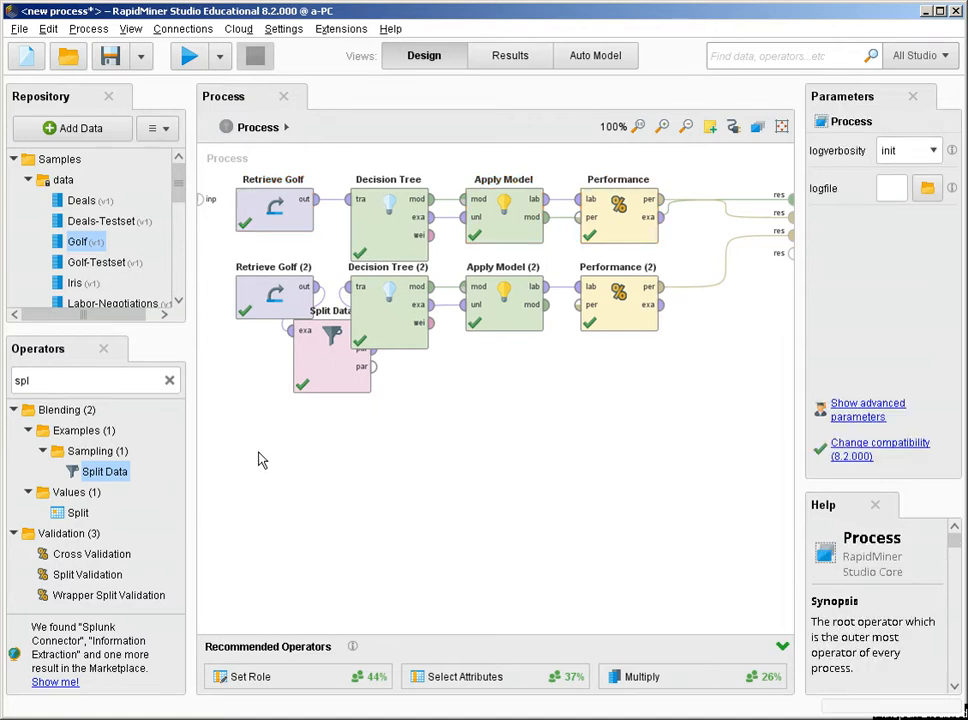
right_click(259, 456)
click(339, 583)
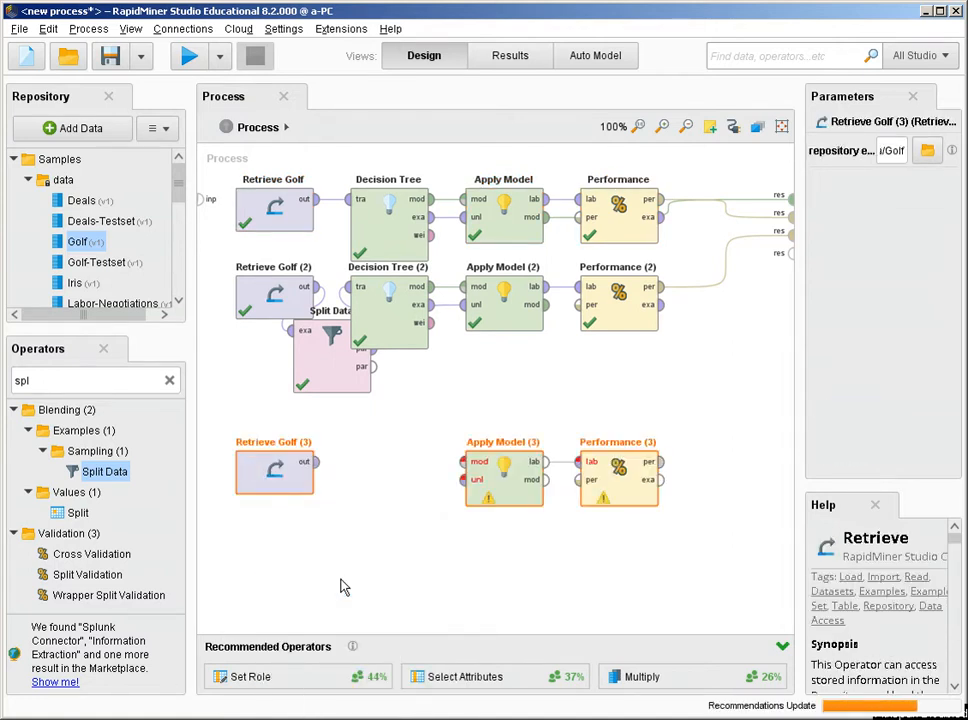
click(386, 569)
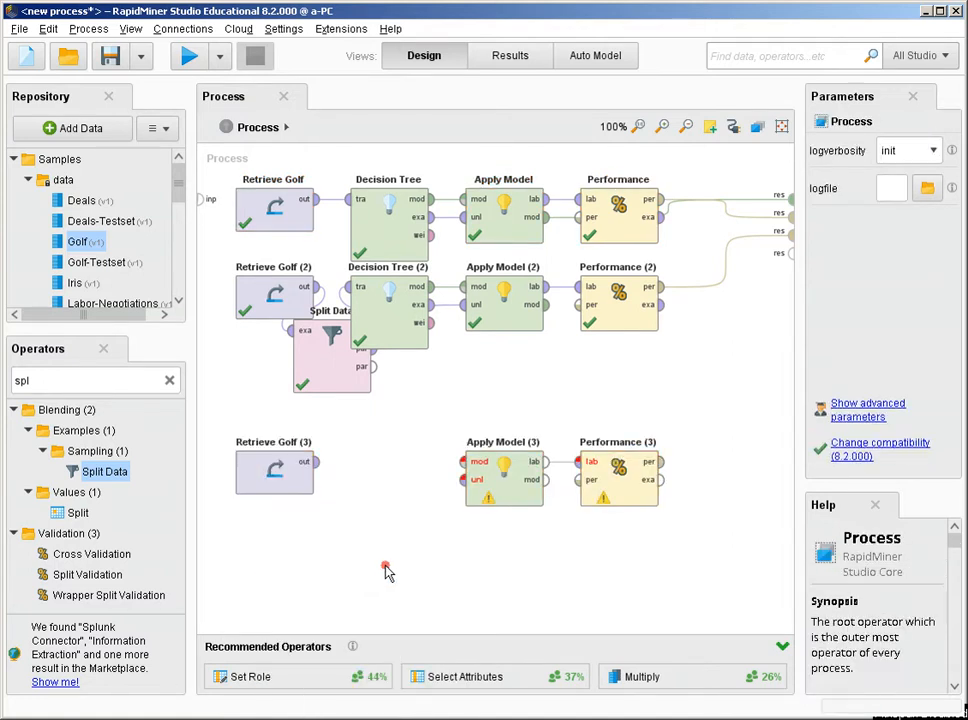
click(170, 380)
text(c)
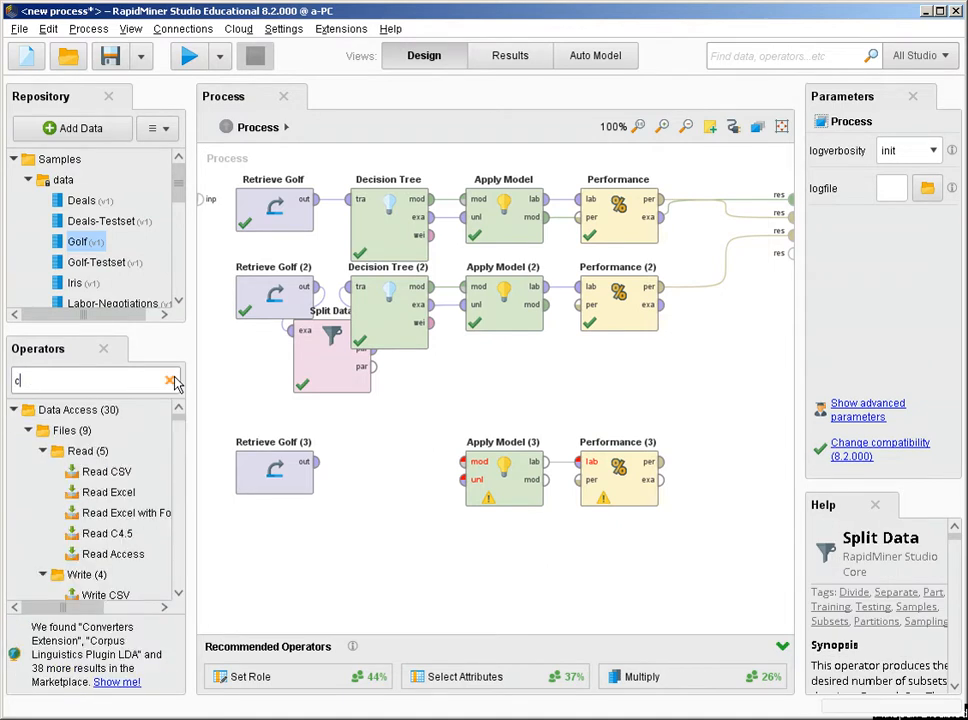
text(ross)
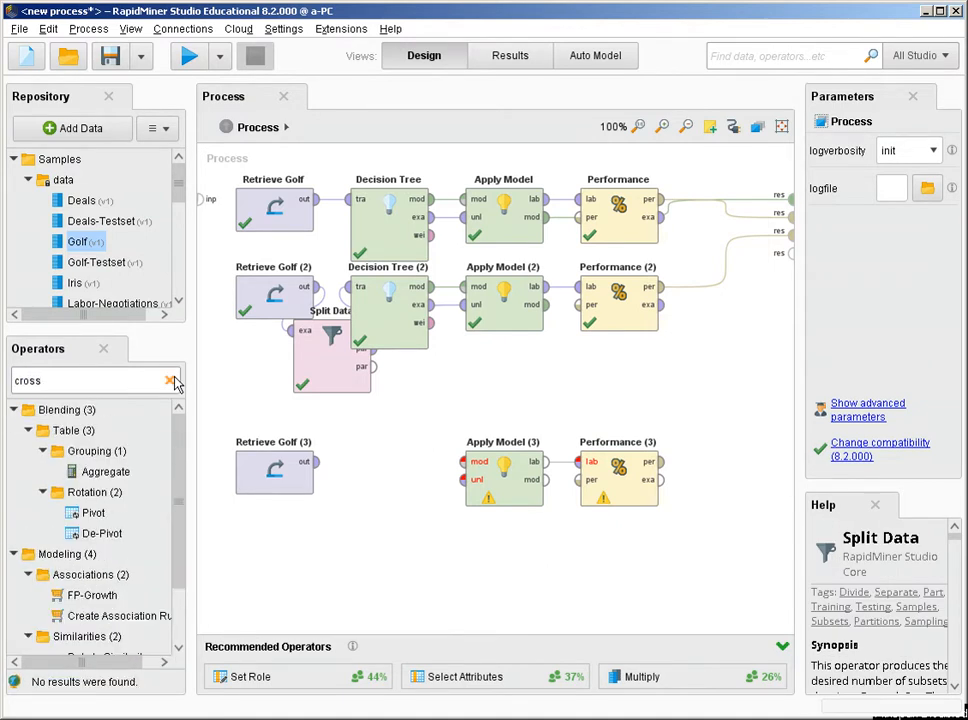
key(BackSpace)
key(BackSpace)
key(BackSpace)
key(BackSpace)
key(BackSpace)
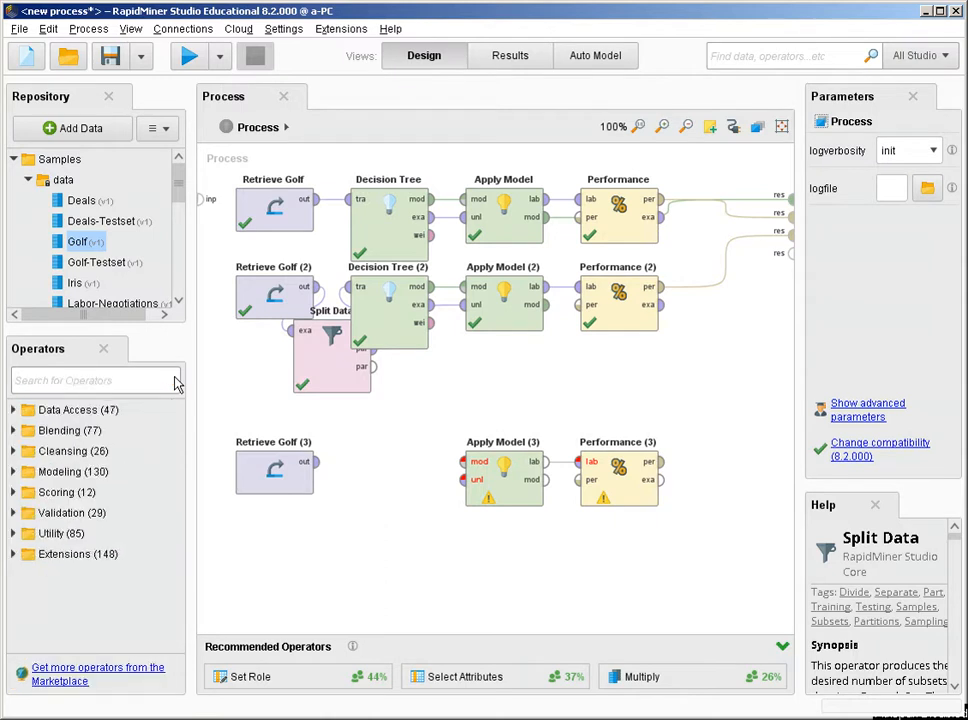
Search the operators for "fol", add Cross Validation to the third chain and feed it from Retrieve Golf (3)'s output
text(fol)
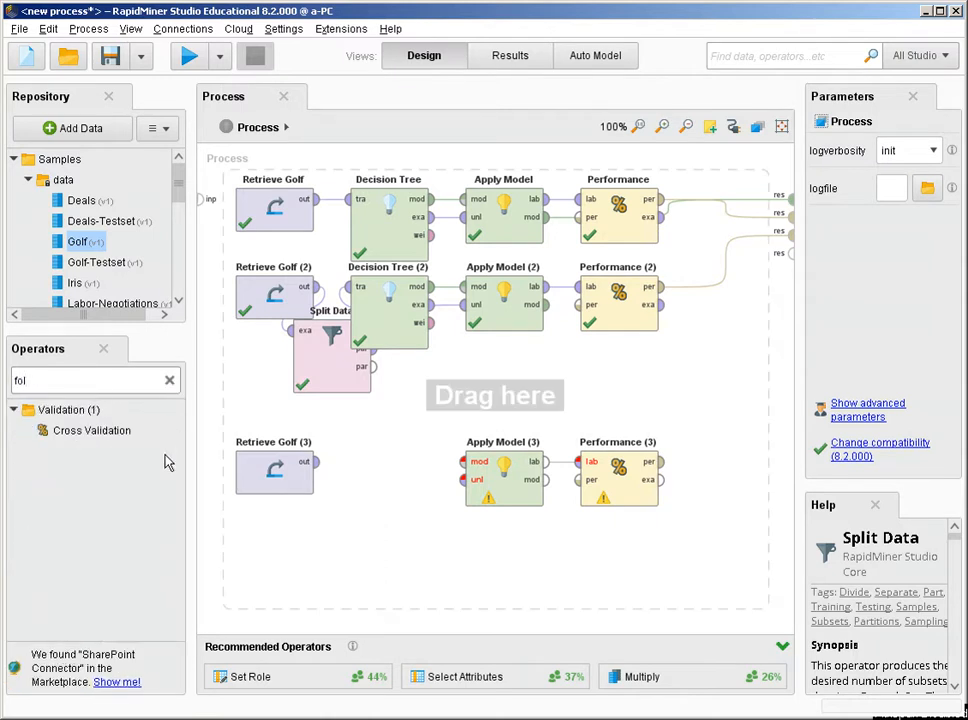
drag(92, 430, 371, 481)
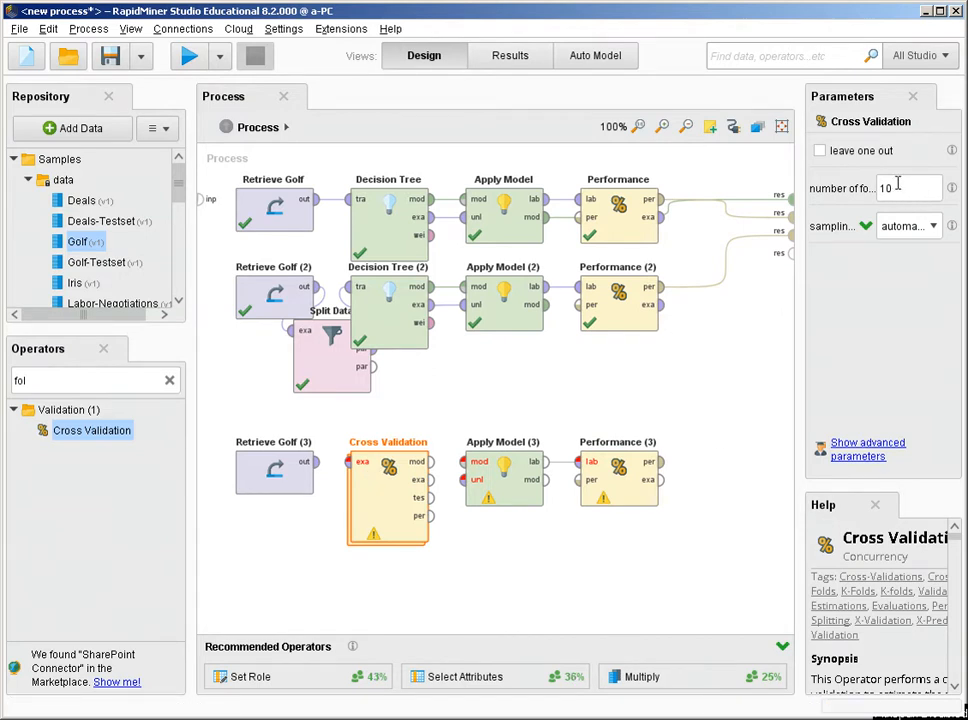
click(317, 462)
click(349, 470)
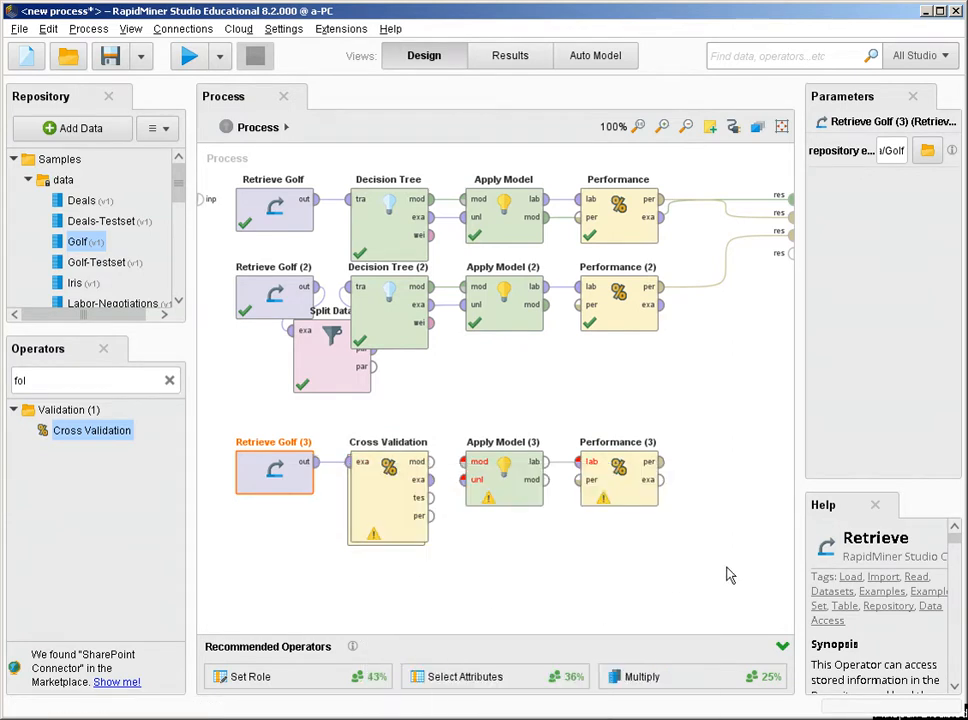
Cut Apply Model (3) and Performance (3) out of the main process
drag(726, 566, 449, 426)
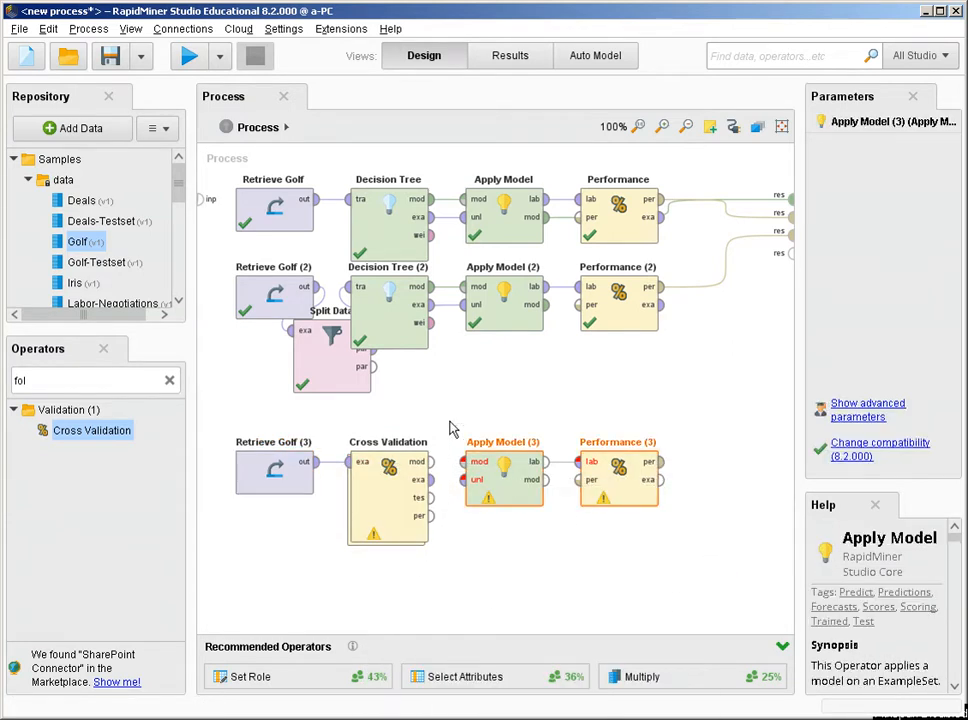
right_click(497, 464)
click(553, 525)
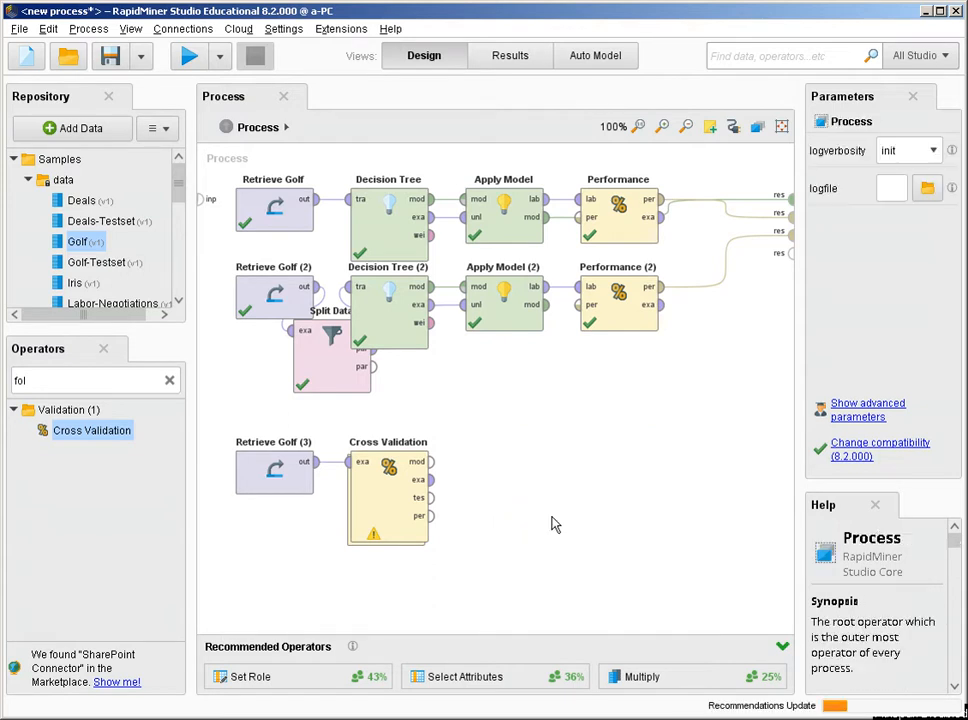
Open the Cross Validation subprocess and paste Apply Model (3) and Performance (3) into its Testing area
click(380, 504)
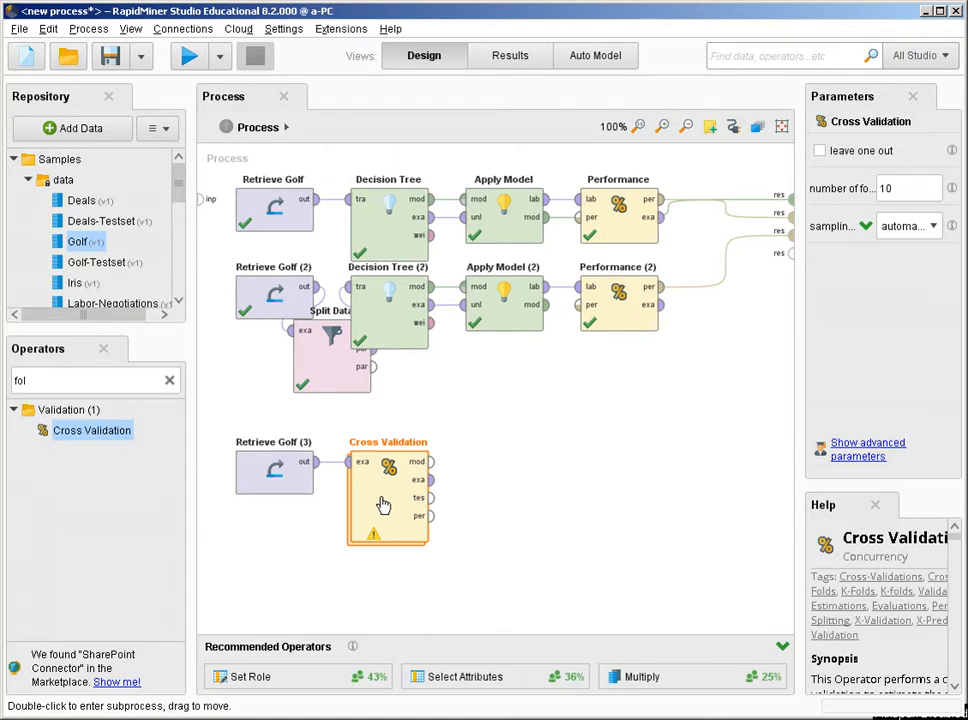
double_click(383, 505)
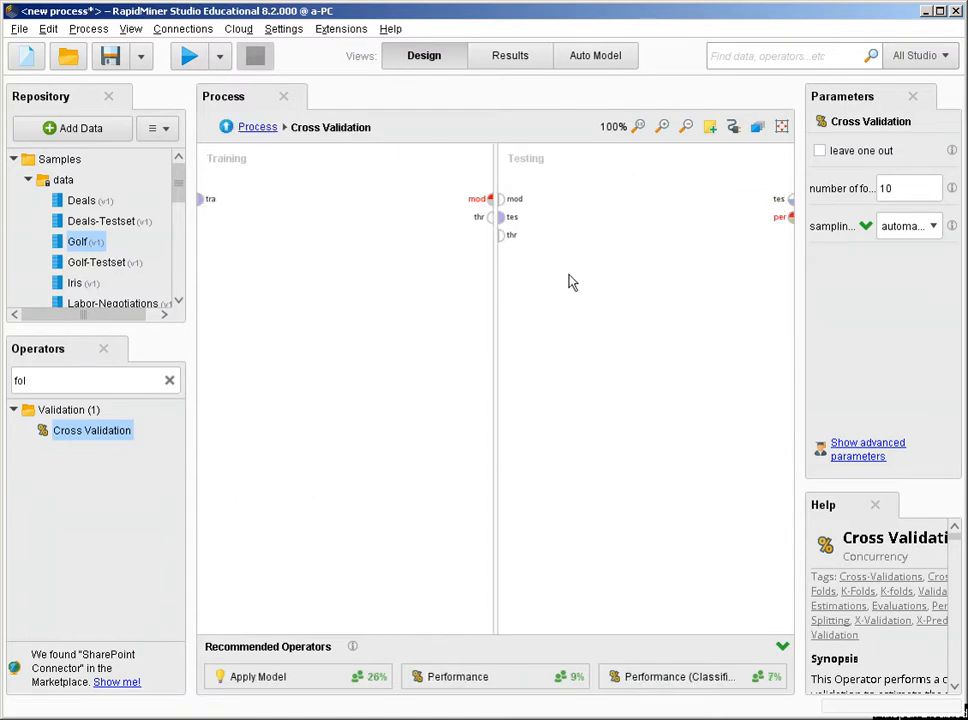
right_click(598, 253)
click(672, 386)
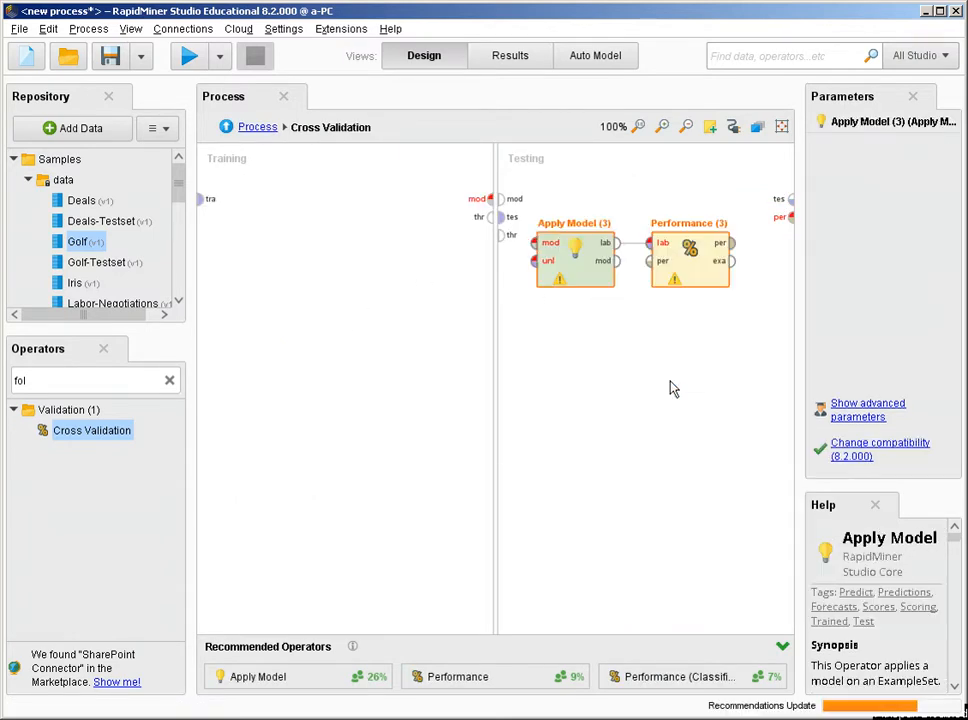
Connect the Testing model and test-set inputs to Apply Model (3), and Performance (3)'s per output to the Testing performance port
click(502, 199)
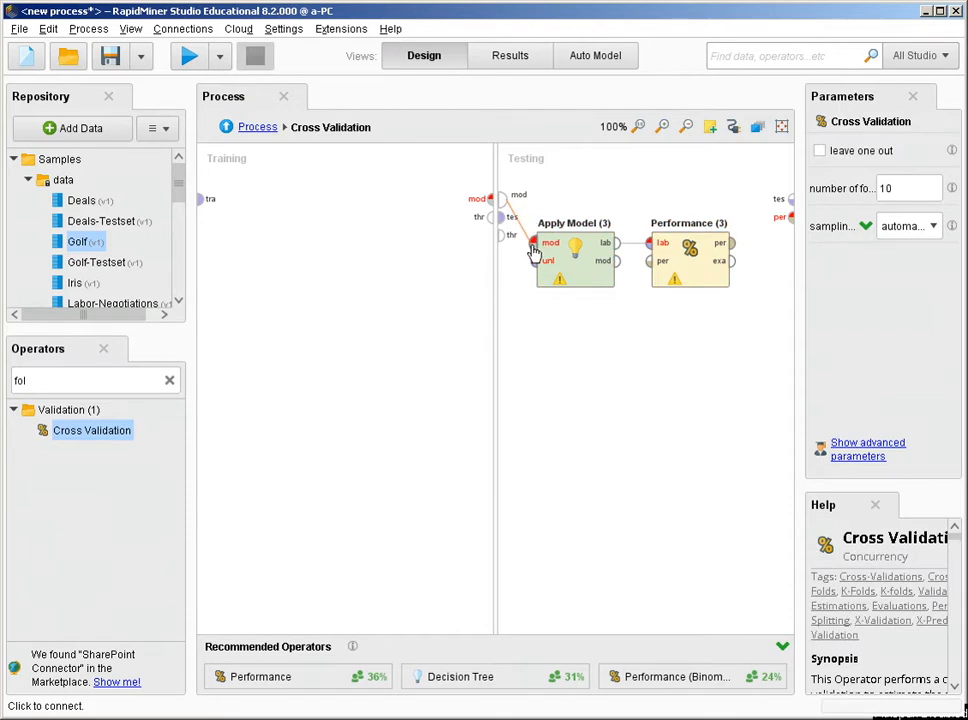
click(533, 246)
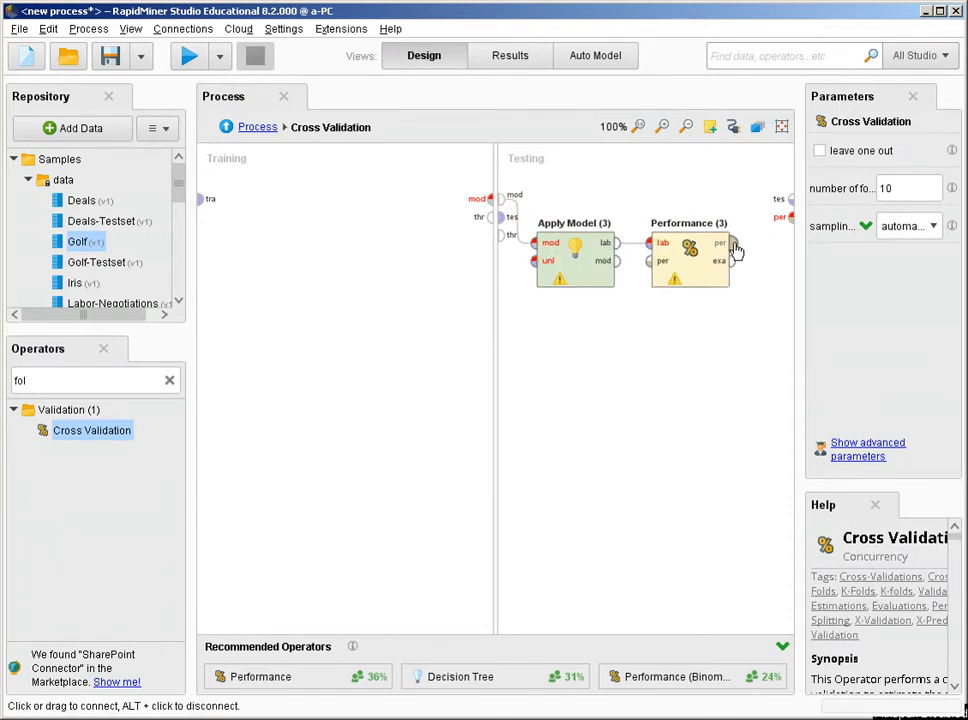
click(733, 245)
click(788, 219)
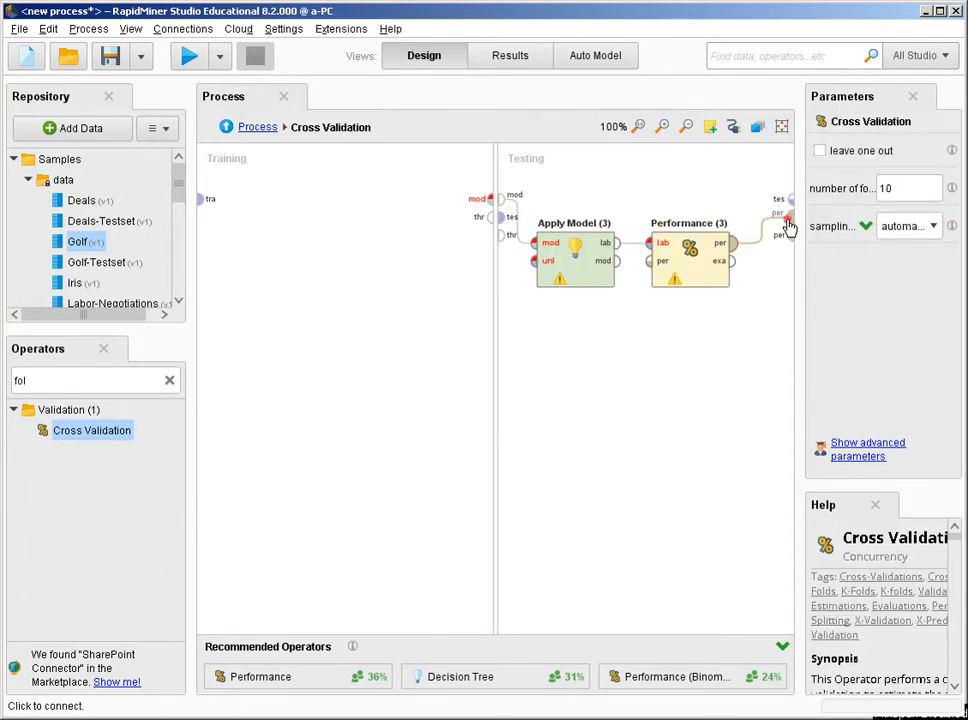
click(788, 221)
right_click(642, 193)
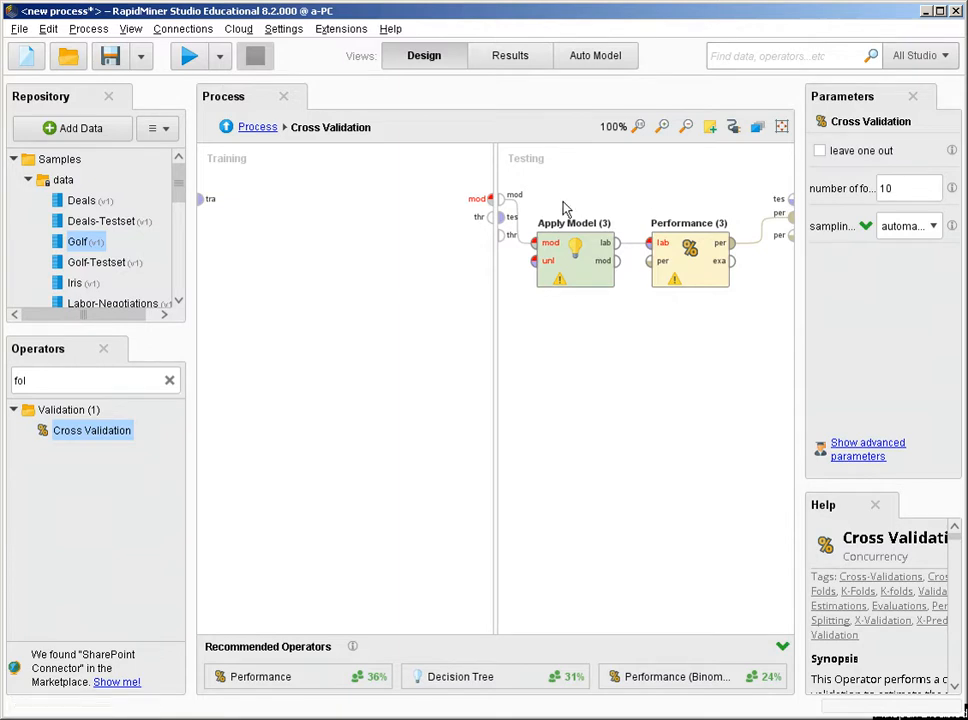
click(510, 216)
click(532, 262)
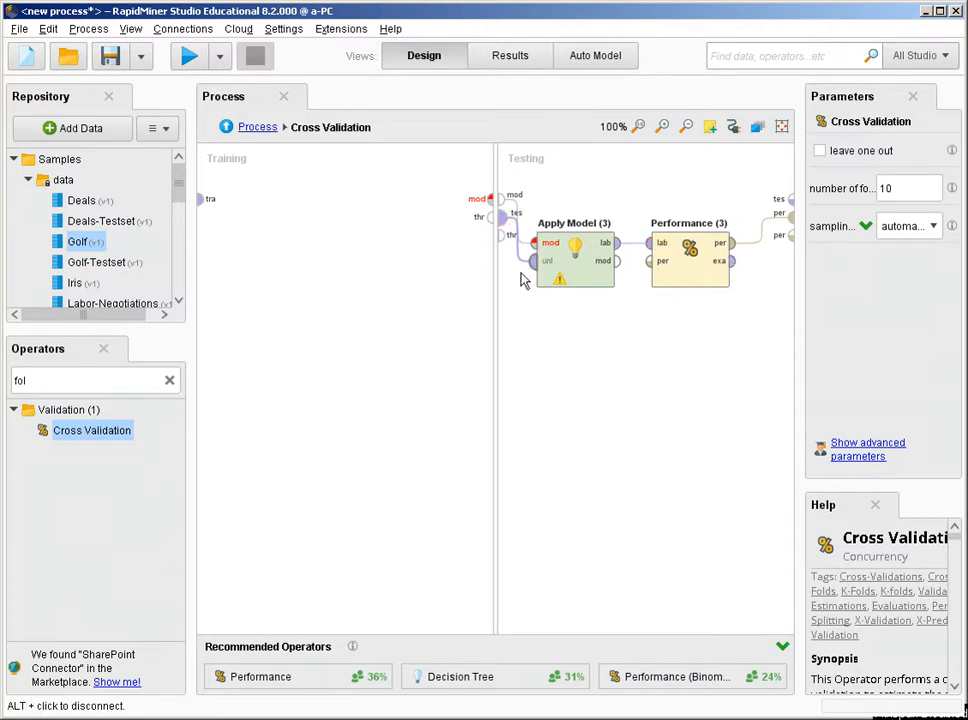
drag(520, 280, 667, 373)
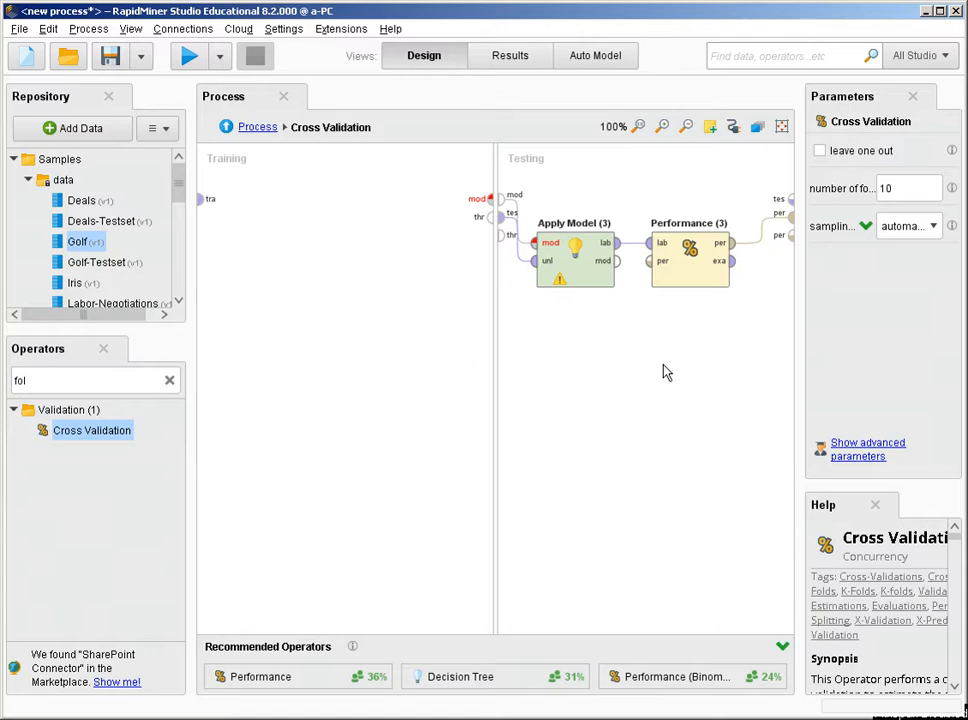
Search the operators for "tree", add Decision Tree to the Training area and connect it between the tra input and mod output
click(170, 381)
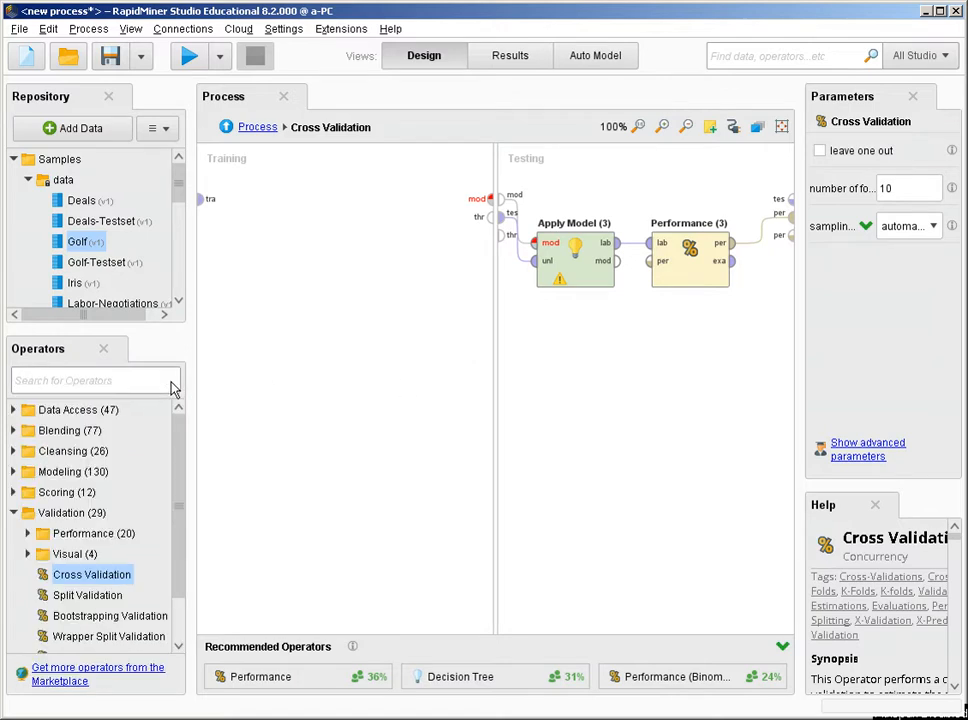
text(tree)
drag(115, 471, 313, 206)
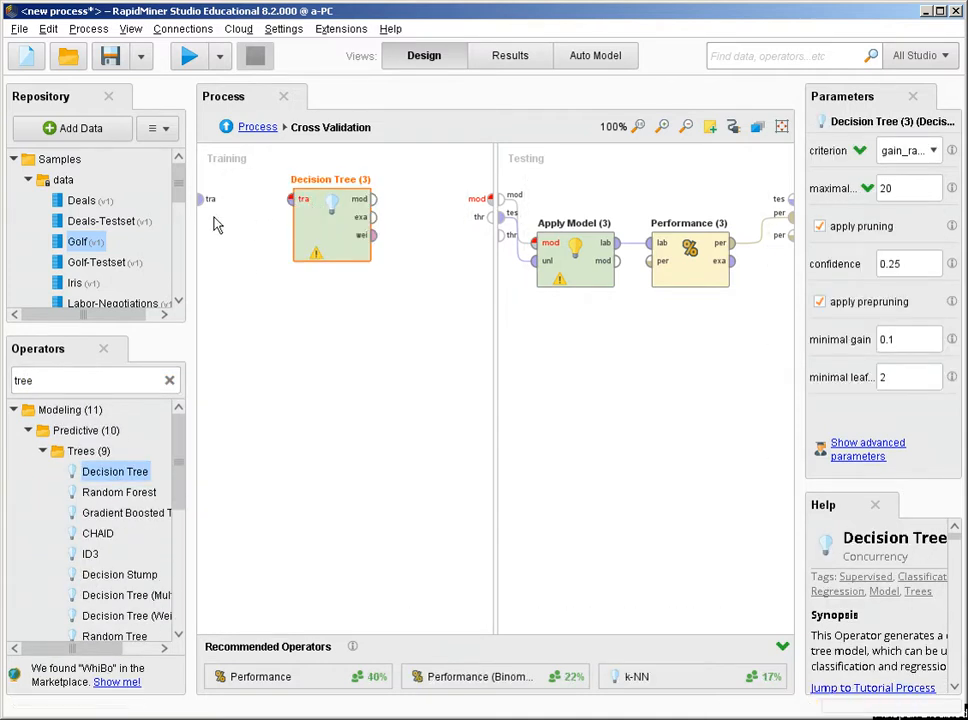
click(201, 202)
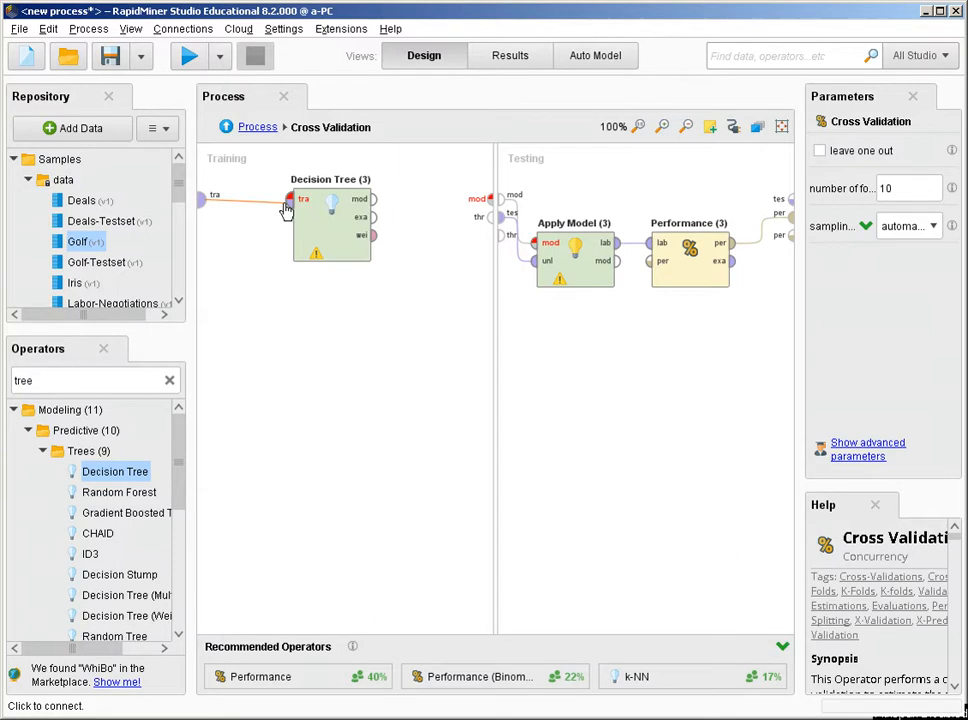
click(289, 202)
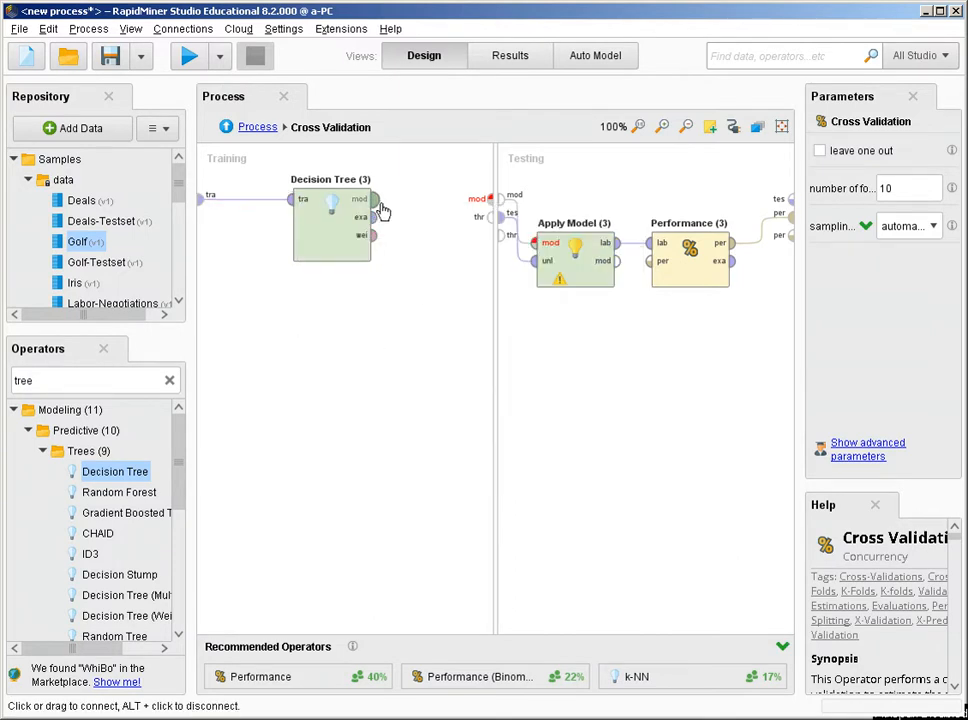
click(376, 201)
click(484, 203)
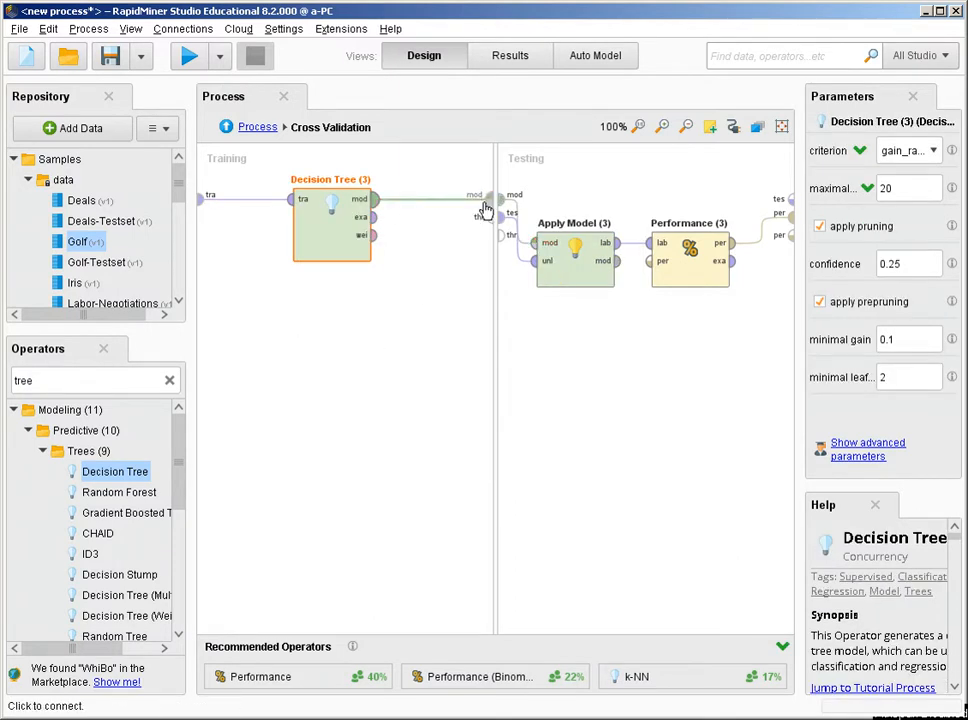
Back in the main process, connect Cross Validation's first per output to the free result port and run the process
click(252, 133)
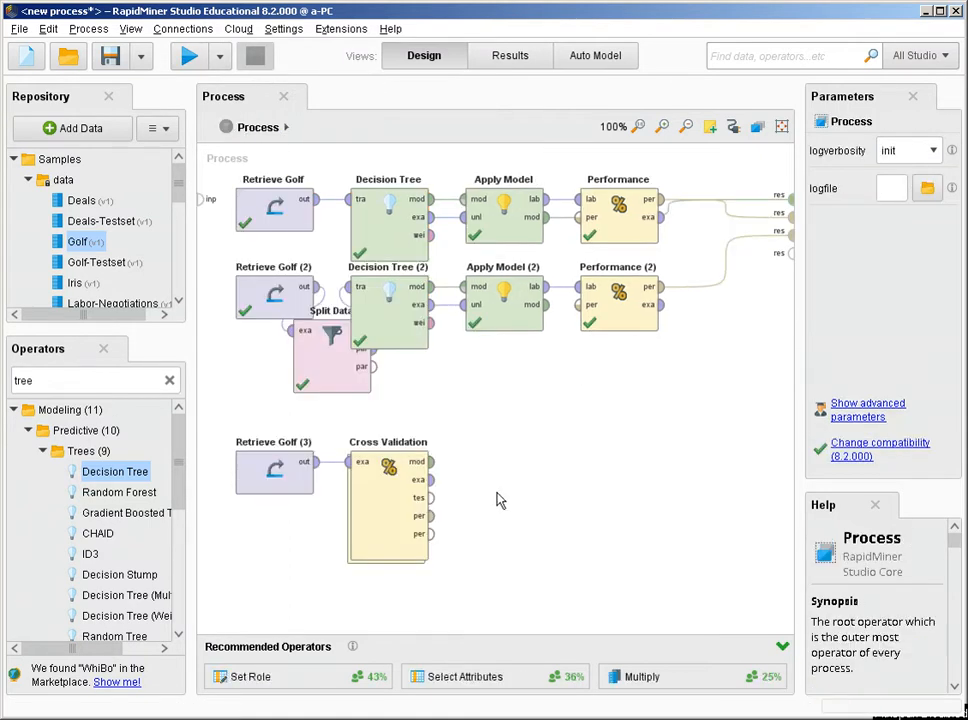
click(432, 516)
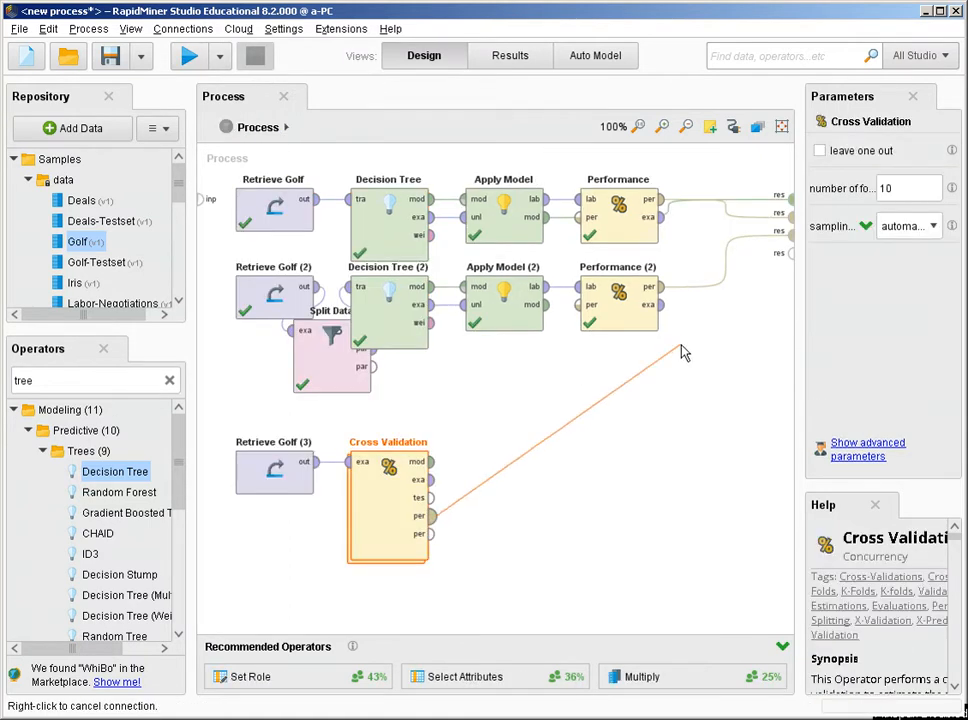
click(786, 266)
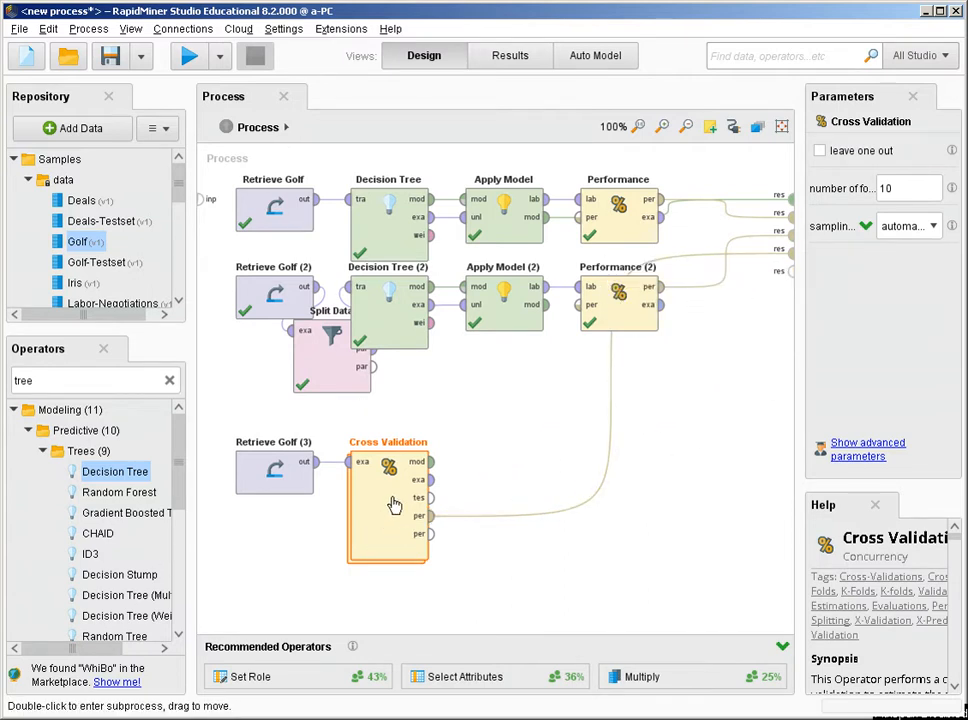
click(193, 58)
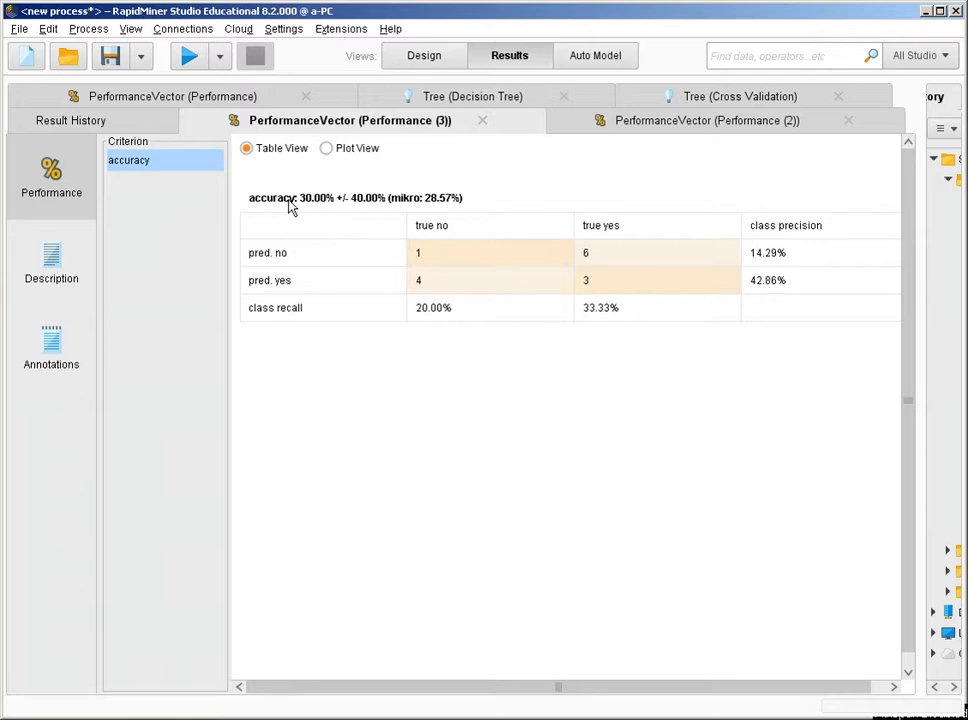
Compare the accuracy tables of Performance (2), Performance and Performance (3), checking the Cross Validation operator in the design in between
click(754, 123)
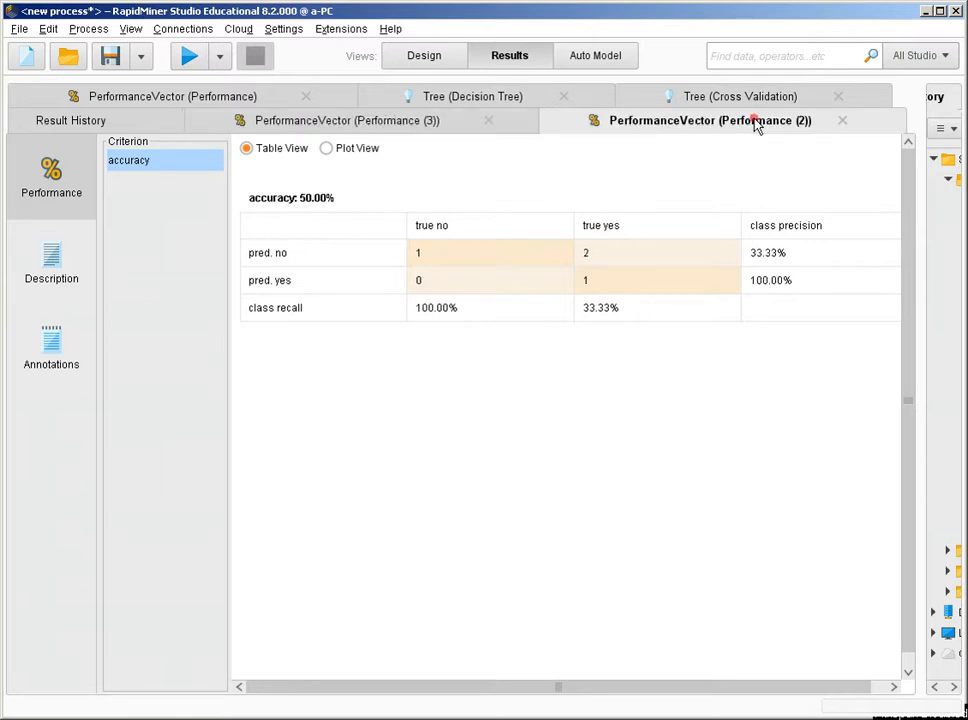
click(250, 100)
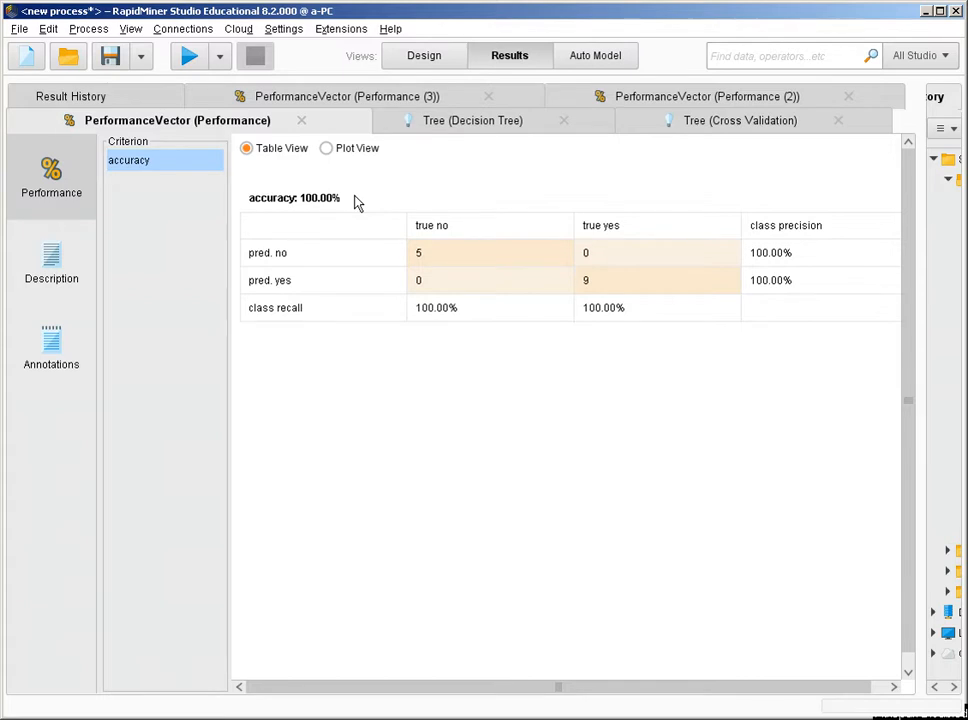
click(427, 60)
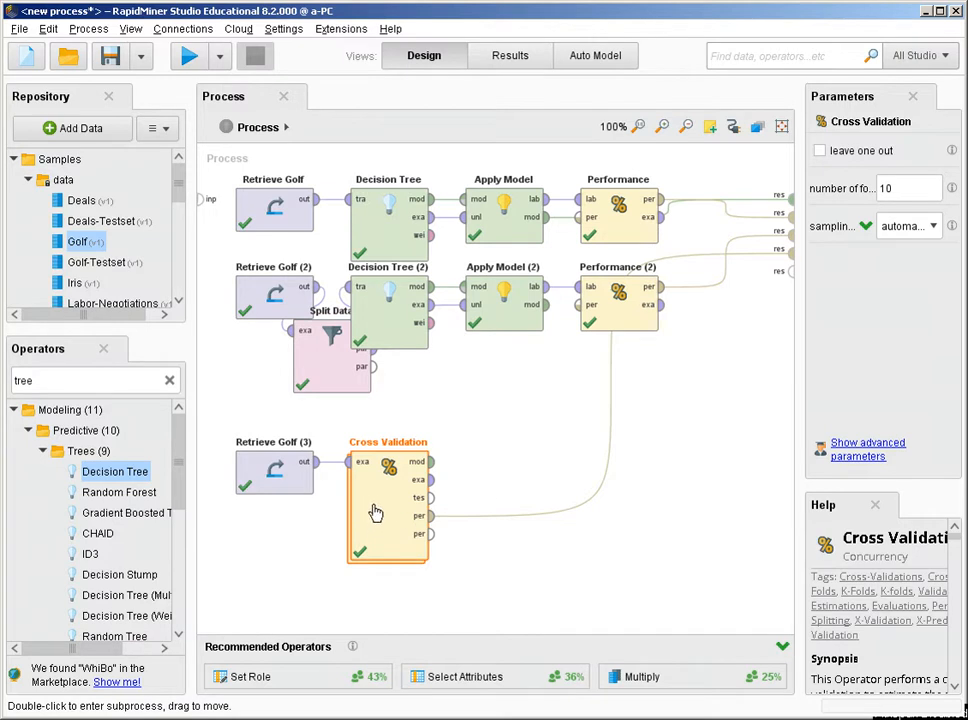
click(510, 62)
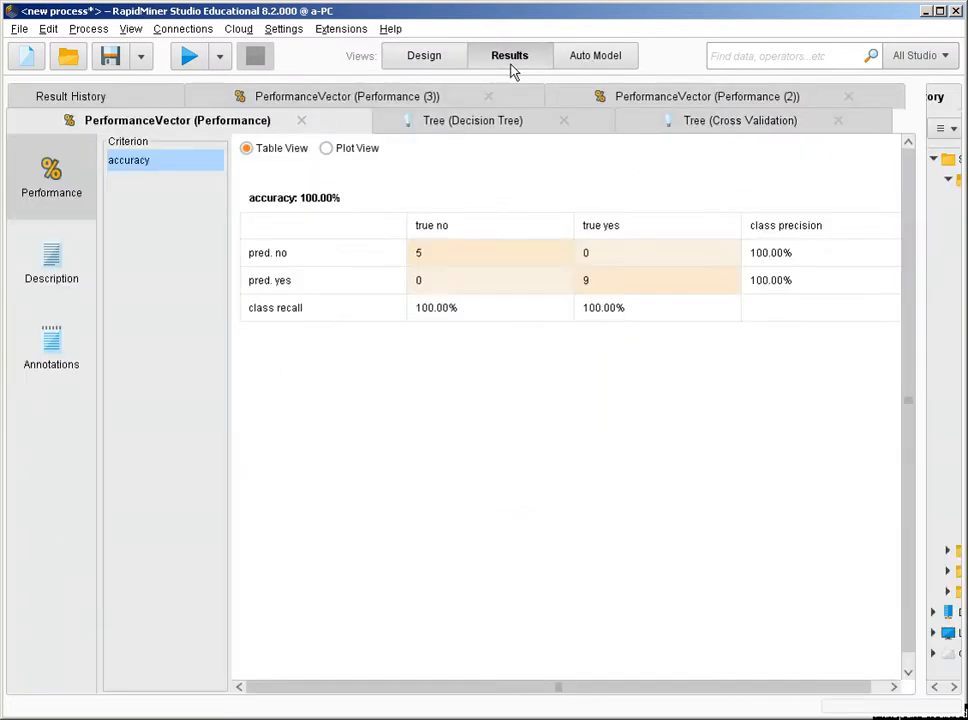
click(421, 97)
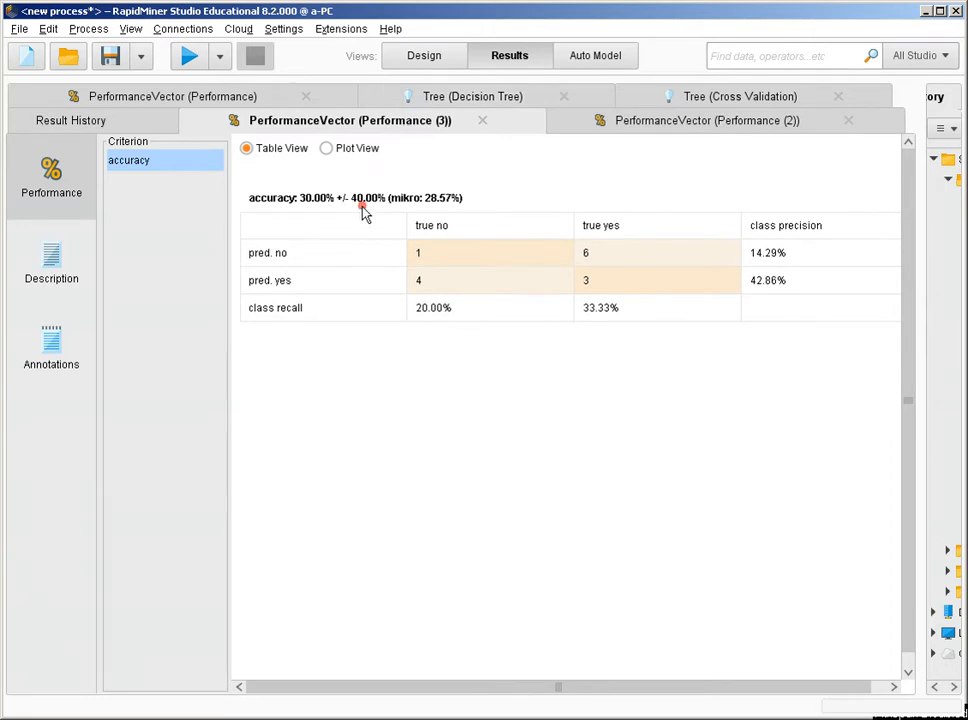
Return to the process design and delete Retrieve Golf, Retrieve Golf (2) and Retrieve Golf (3)
click(437, 66)
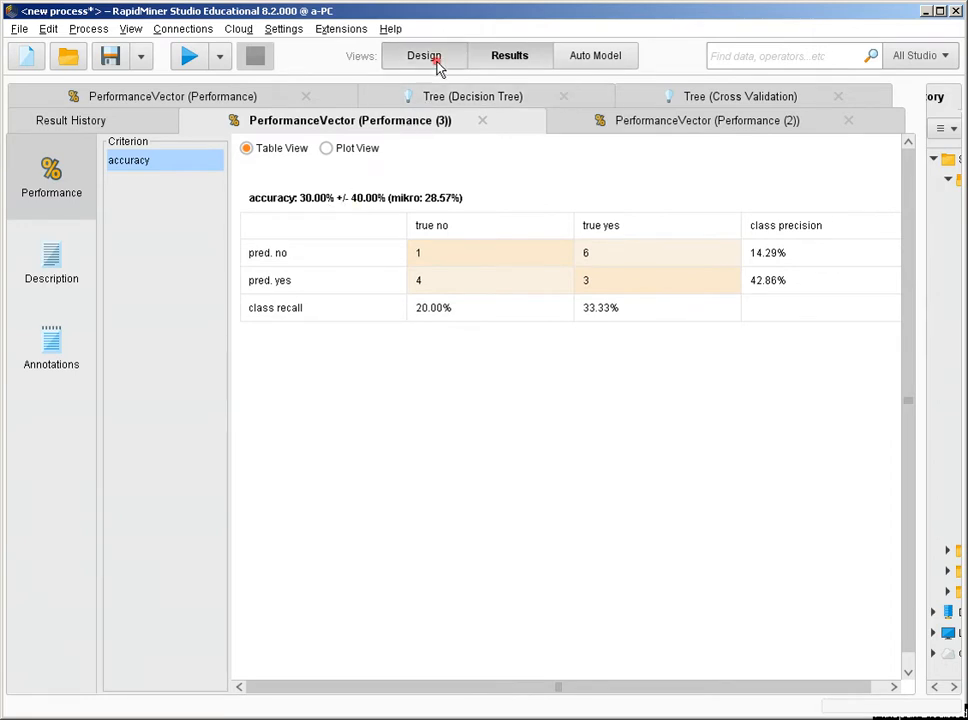
click(284, 214)
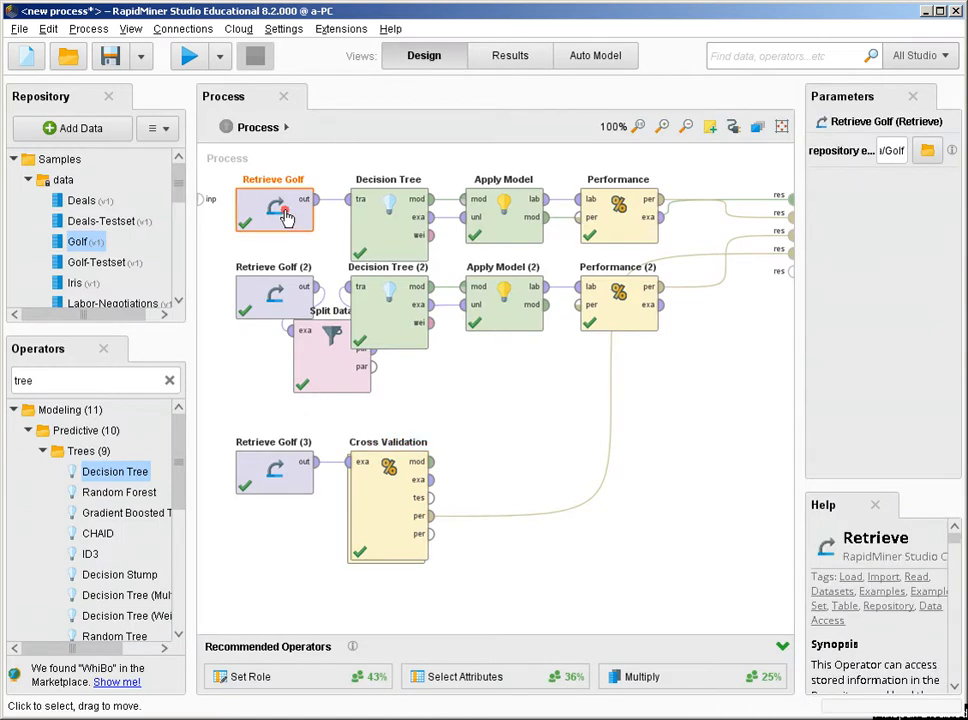
key(Delete)
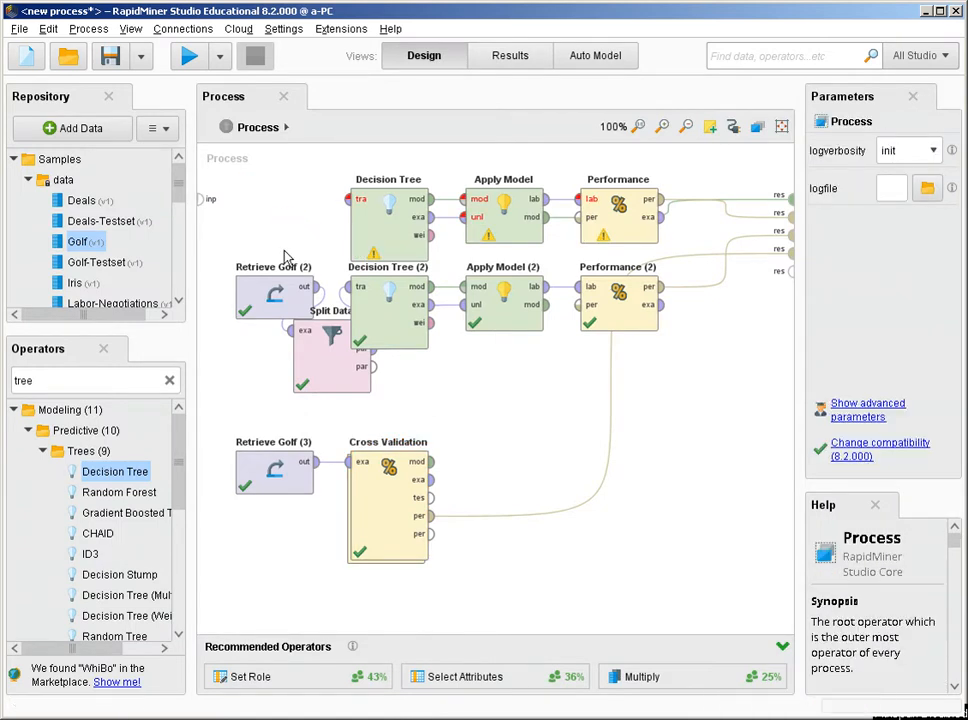
click(281, 297)
key(Delete)
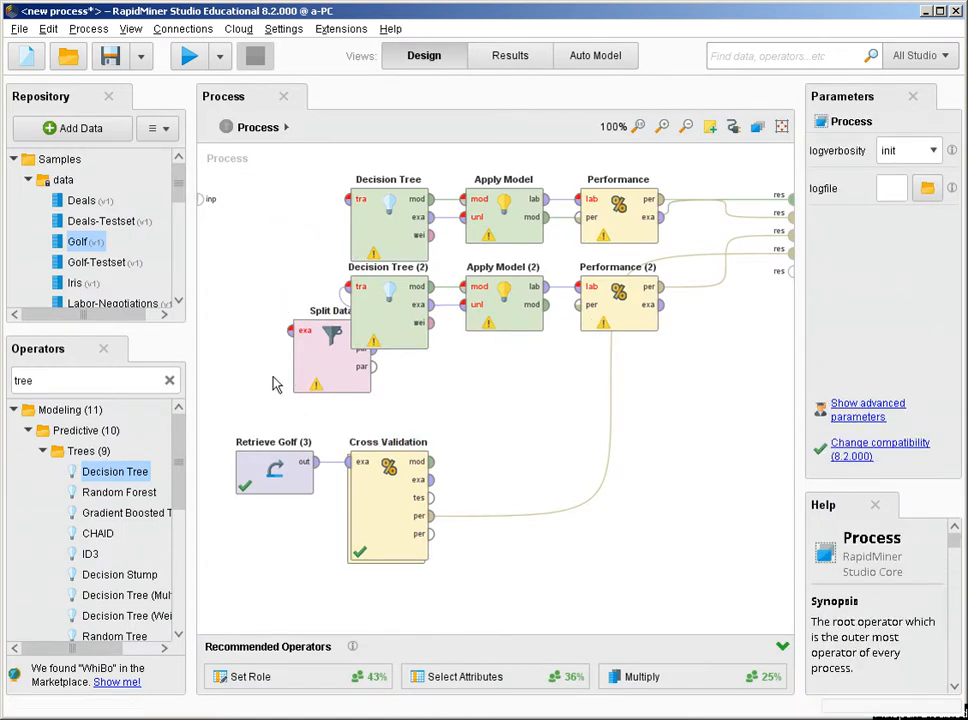
click(277, 471)
key(Delete)
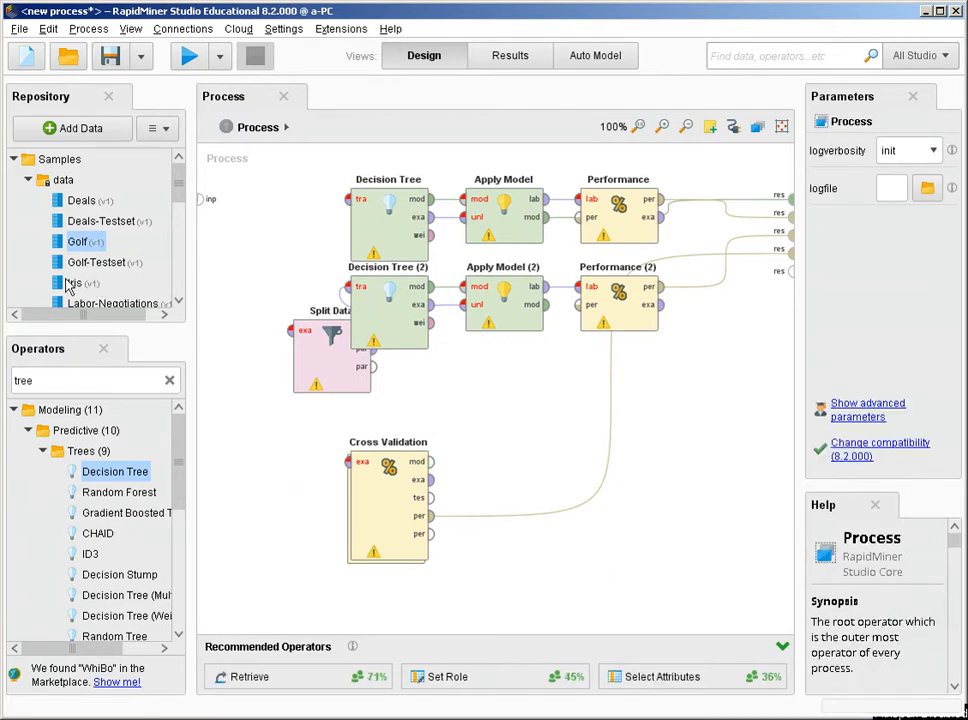
Add the Iris dataset to the first and second chains, feeding Decision Tree and Split Data respectively
drag(73, 283, 252, 210)
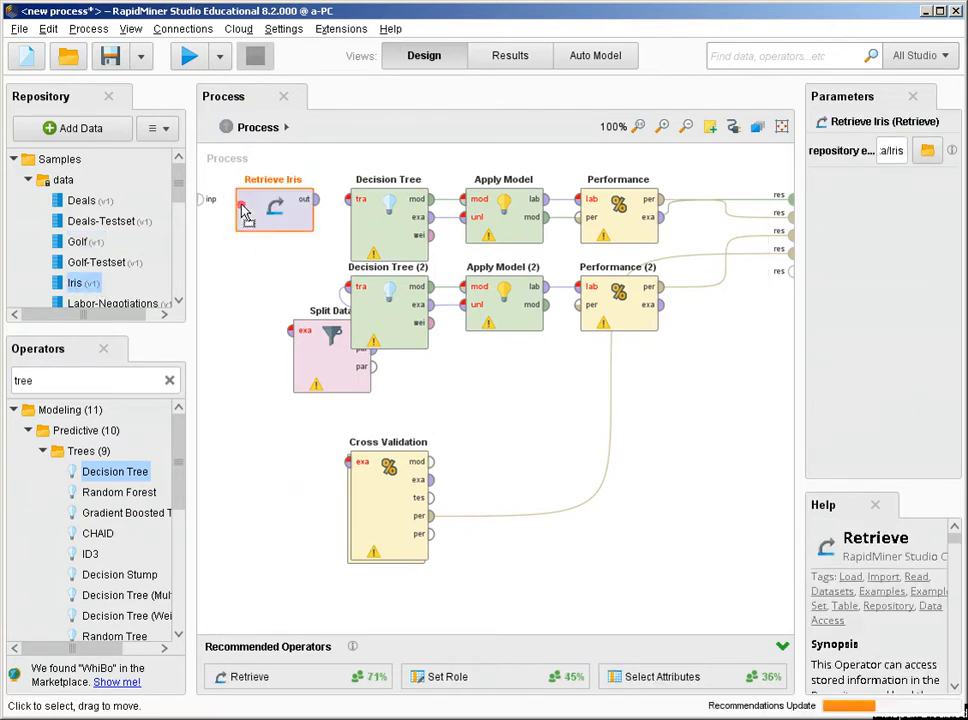
click(349, 200)
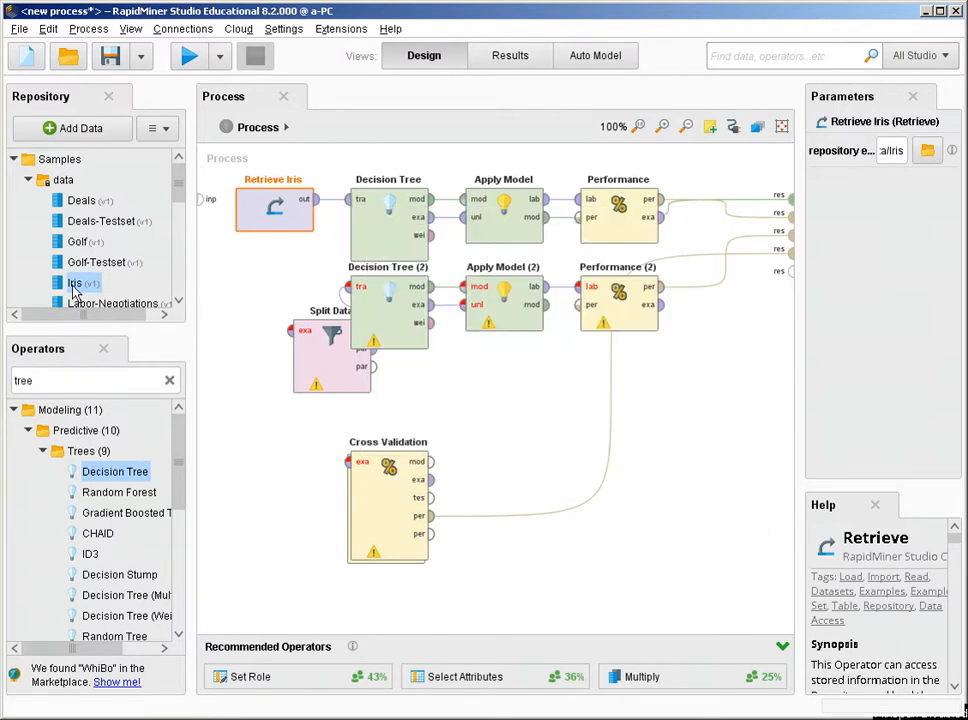
drag(76, 283, 225, 296)
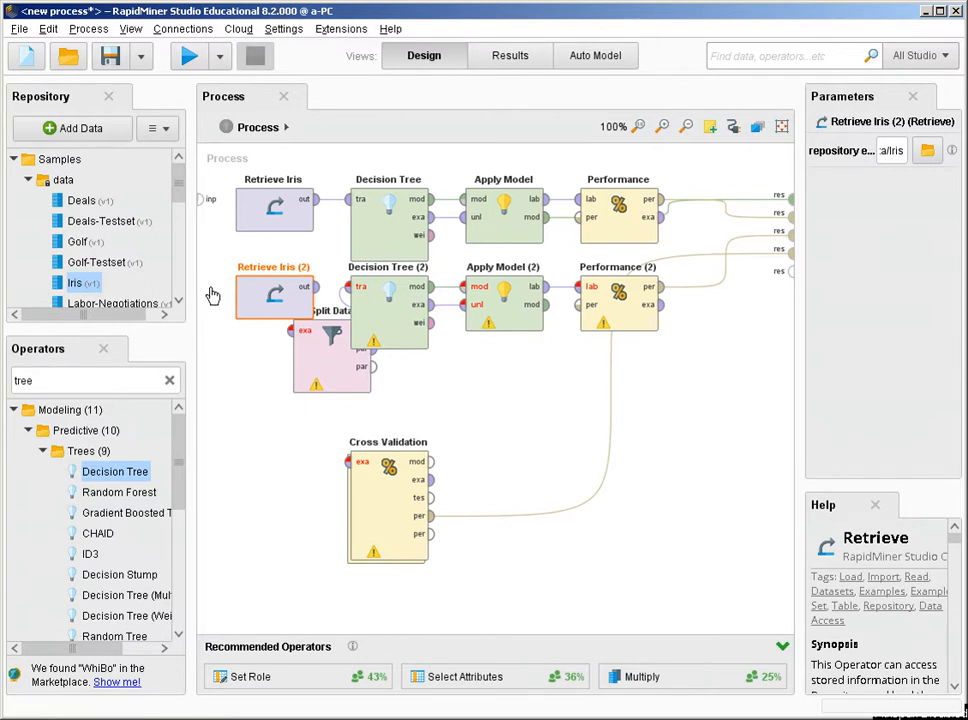
click(212, 295)
click(313, 300)
drag(313, 300, 292, 329)
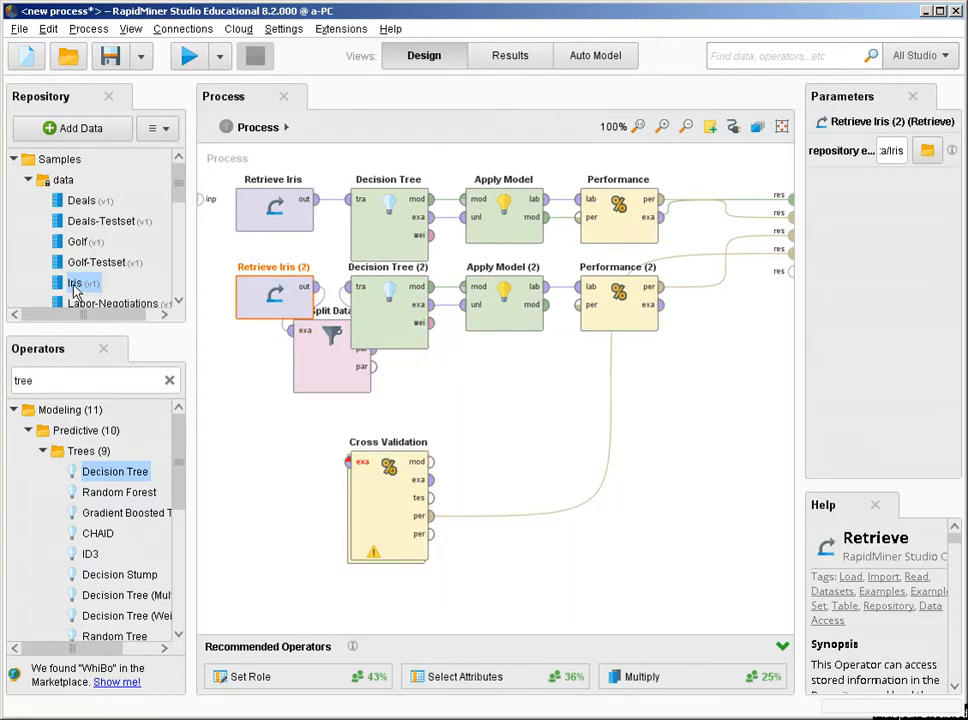
Add the Iris dataset to the third chain, connect it to Cross Validation's exa input and run the process
drag(74, 283, 222, 462)
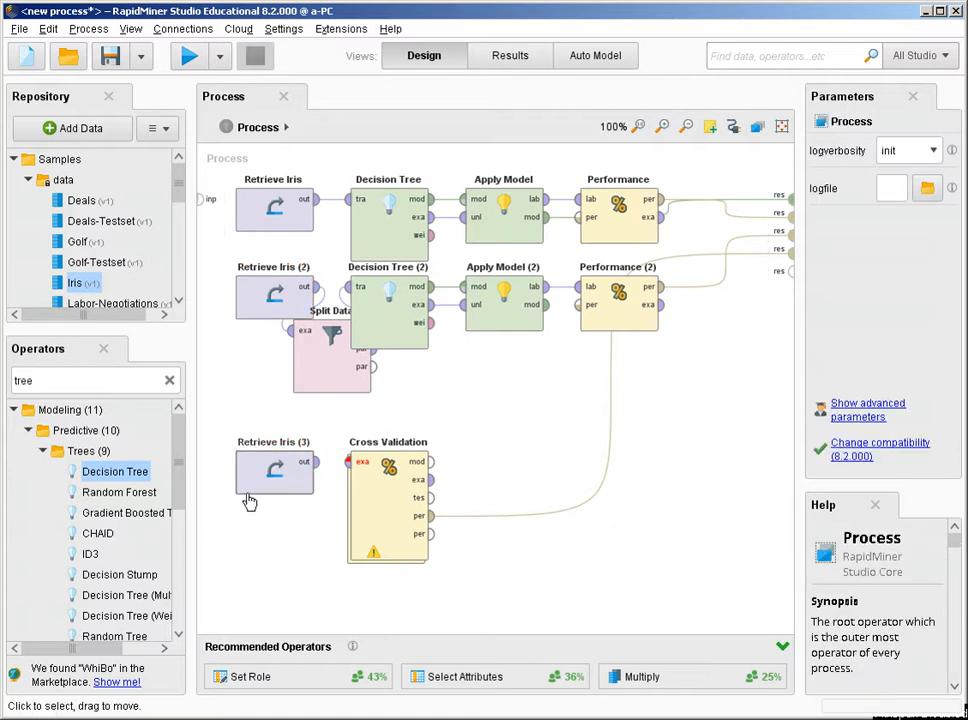
click(316, 462)
click(345, 465)
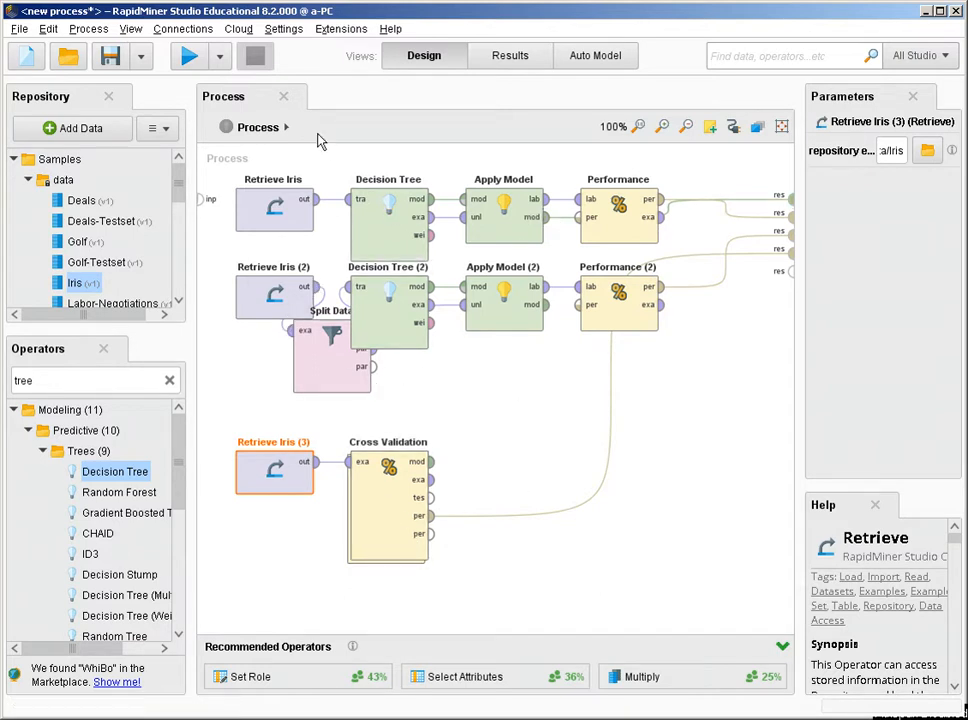
click(192, 59)
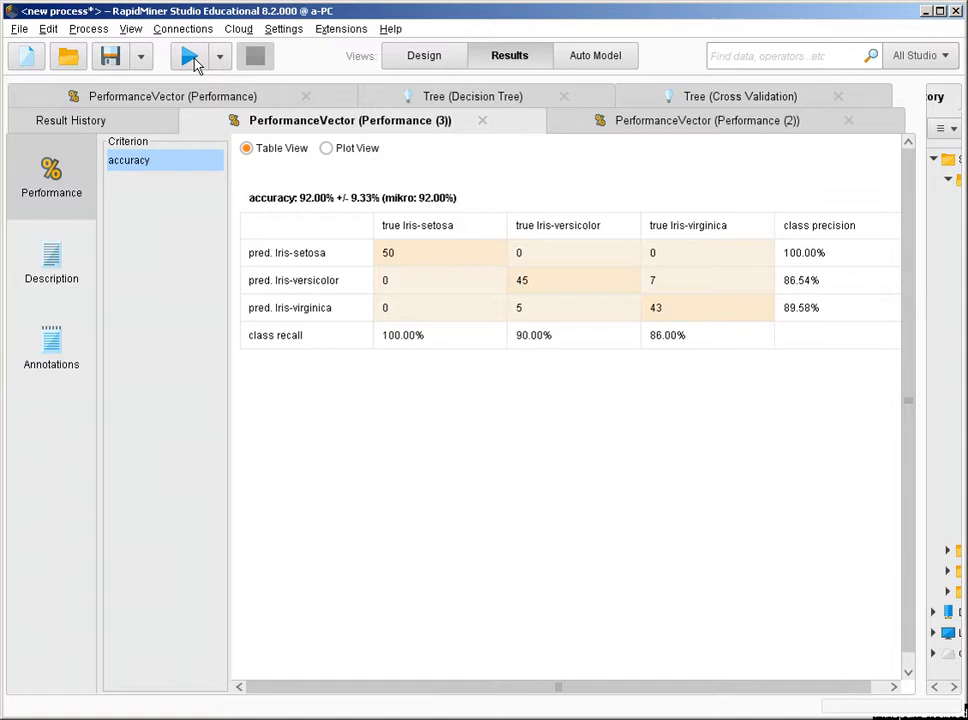
Compare the Iris accuracy tables of Performance, Performance (2) and Performance (3)
click(208, 103)
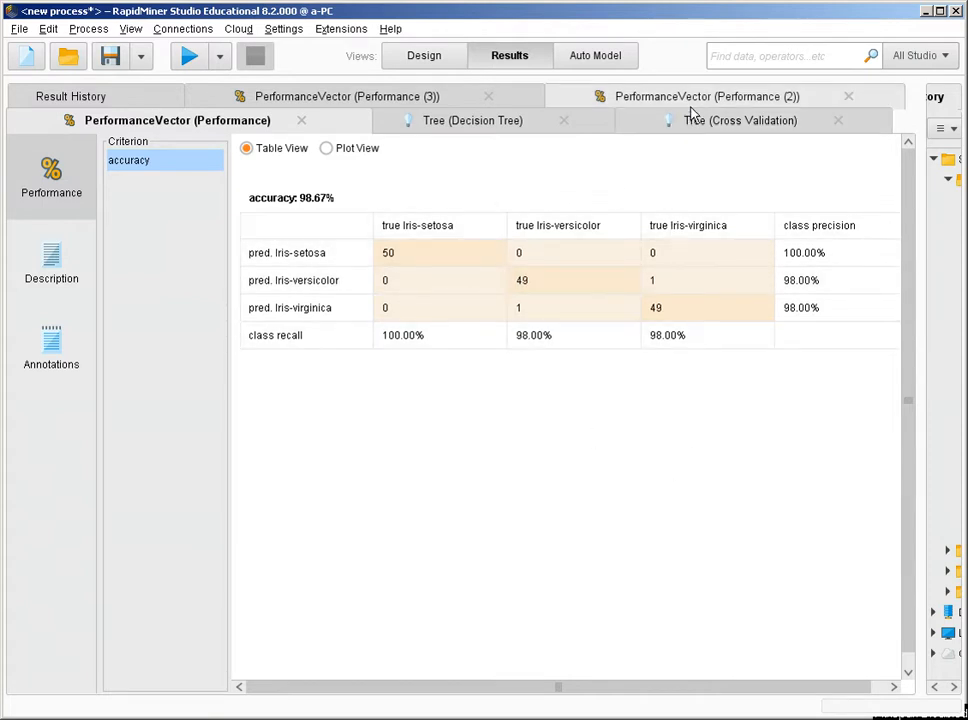
click(706, 100)
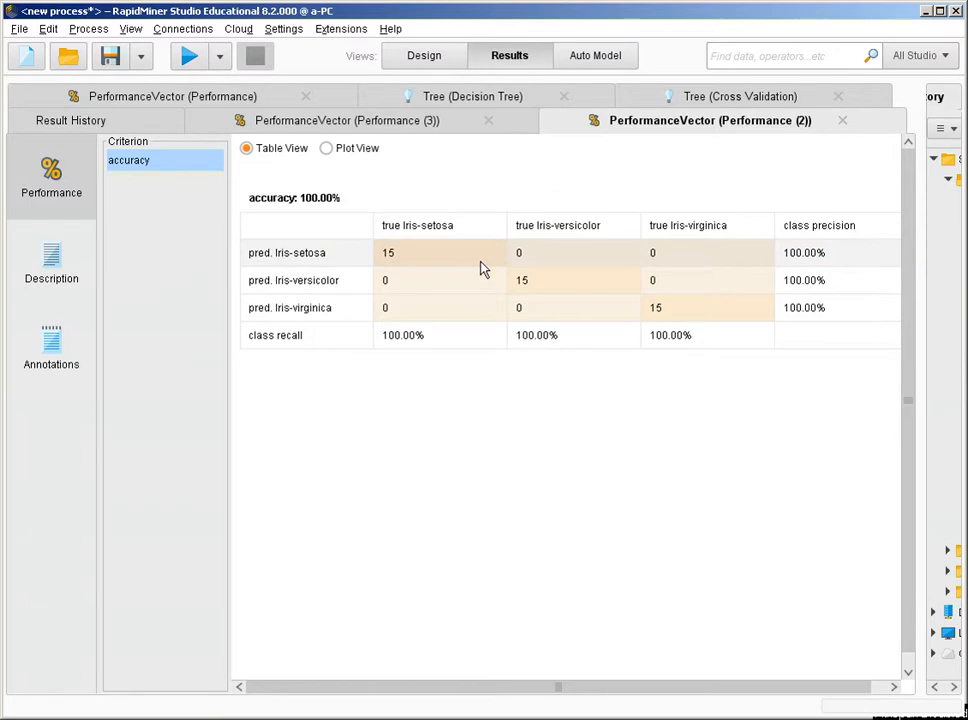
click(446, 278)
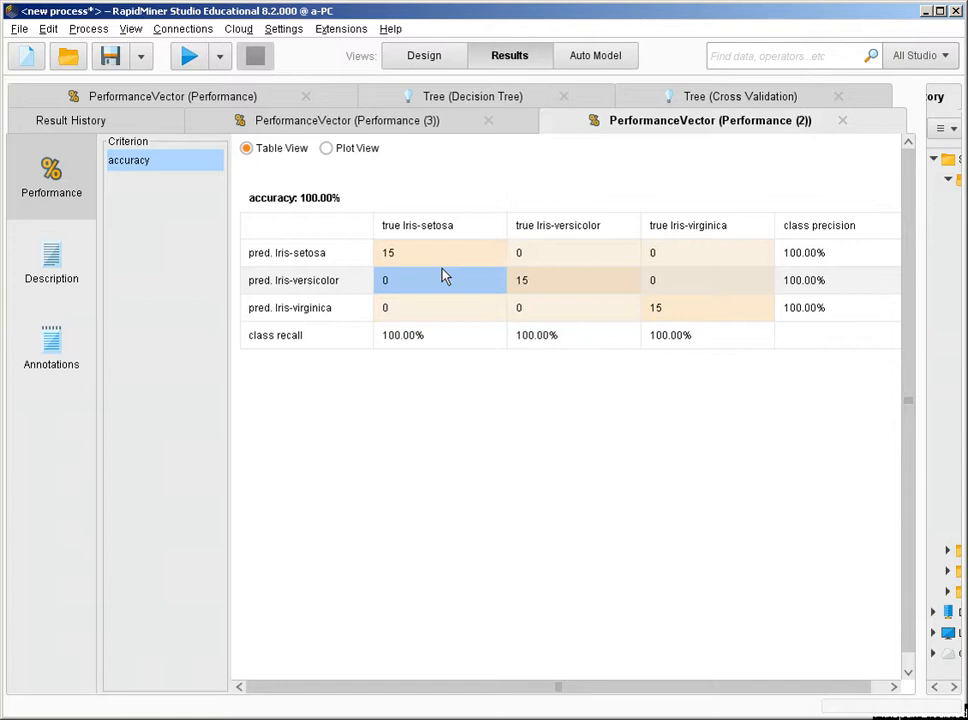
click(241, 98)
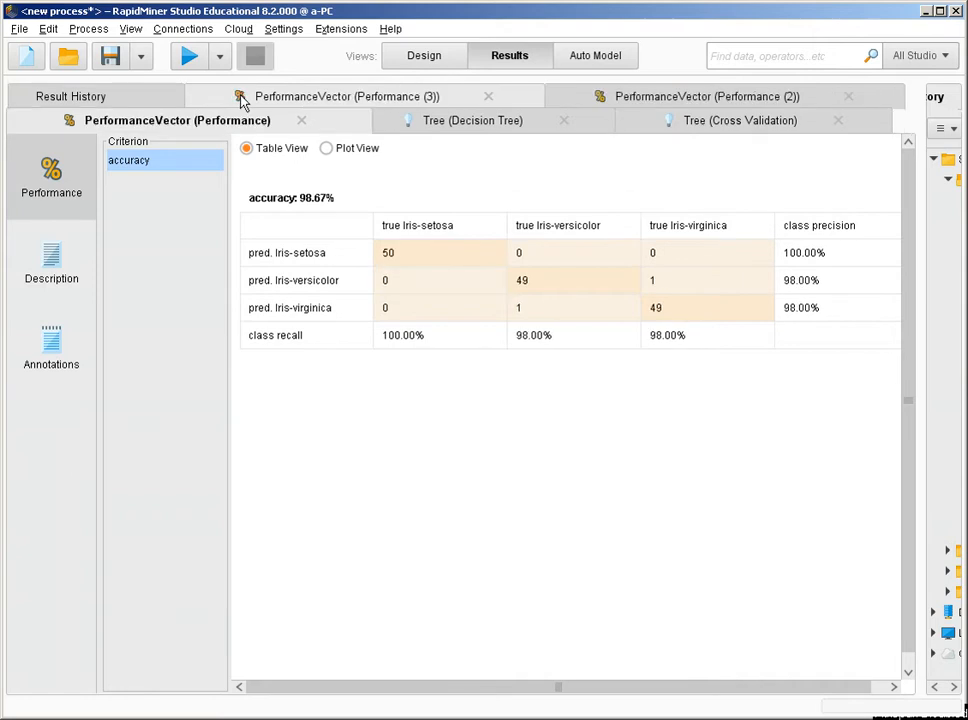
click(436, 97)
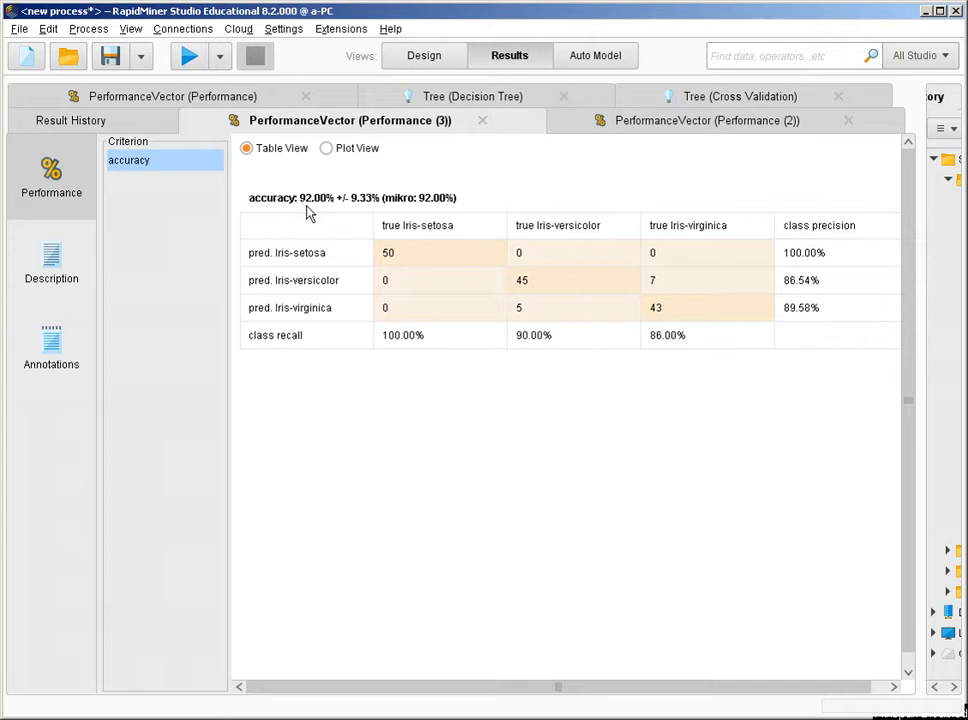
Return to the process design and turn off pruning and prepruning for Decision Tree and Decision Tree (2)
click(443, 55)
click(383, 247)
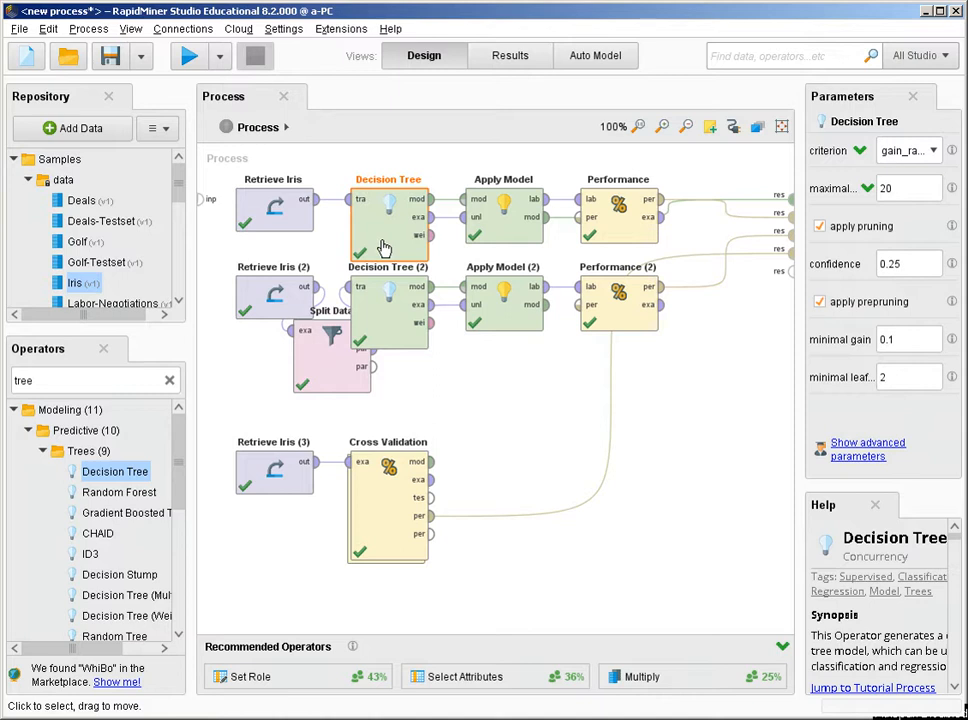
click(860, 229)
click(853, 268)
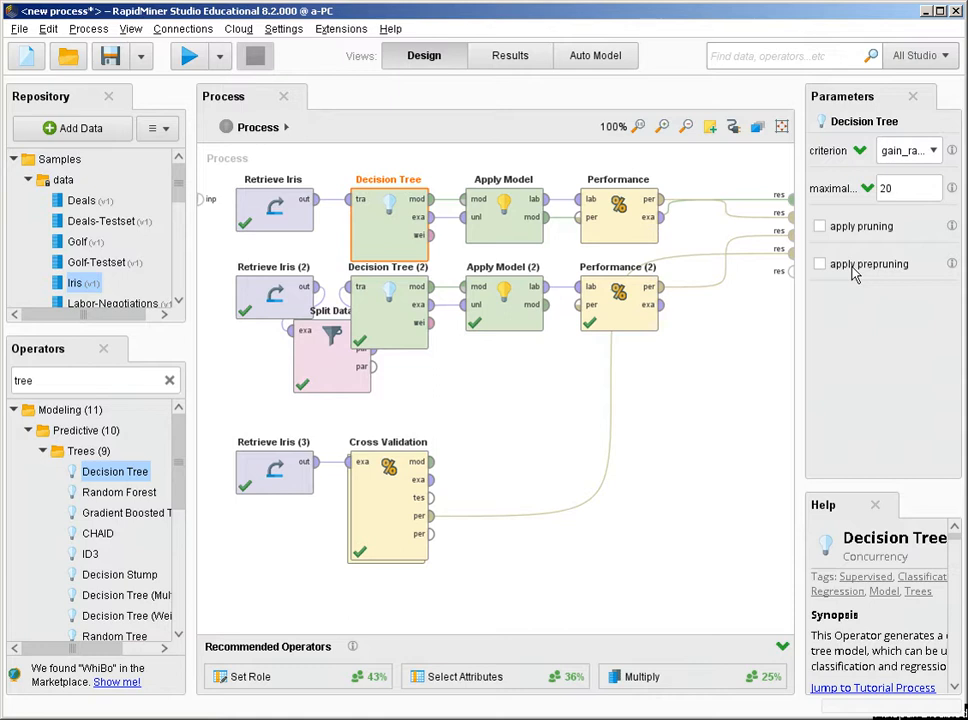
click(378, 329)
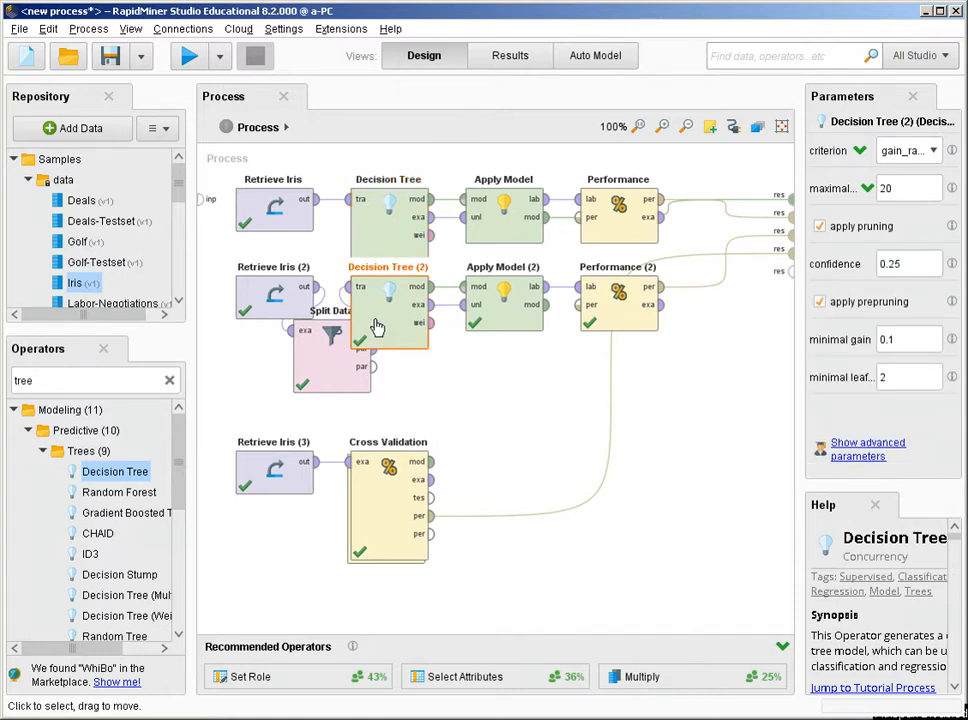
click(829, 226)
click(849, 278)
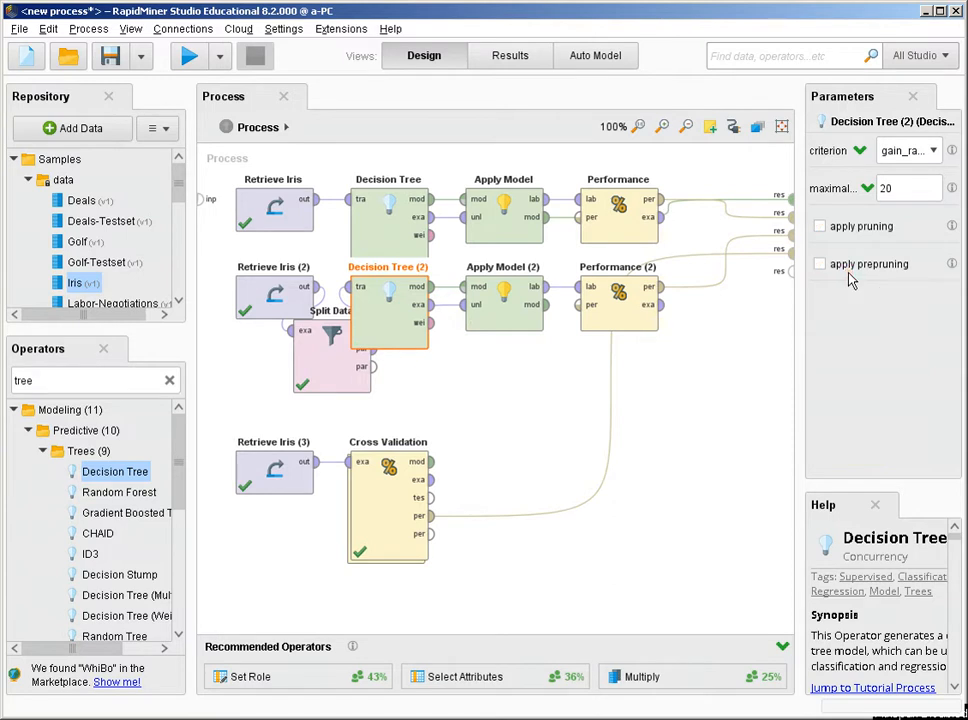
Turn off pruning and prepruning for Decision Tree (3) inside Cross Validation, and run the whole process
click(377, 502)
double_click(376, 503)
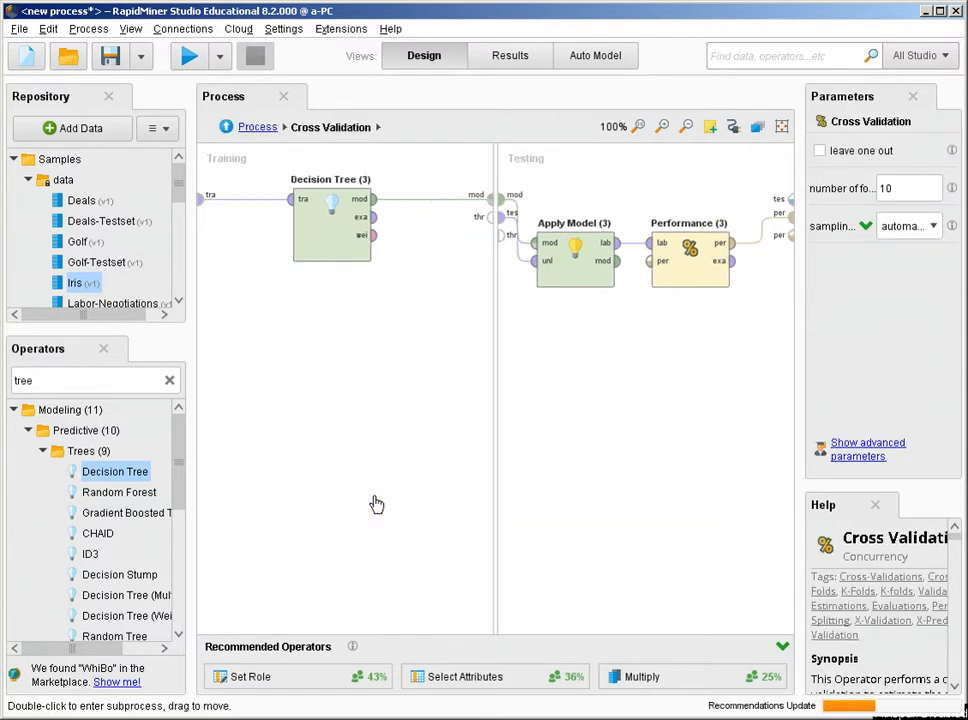
click(329, 243)
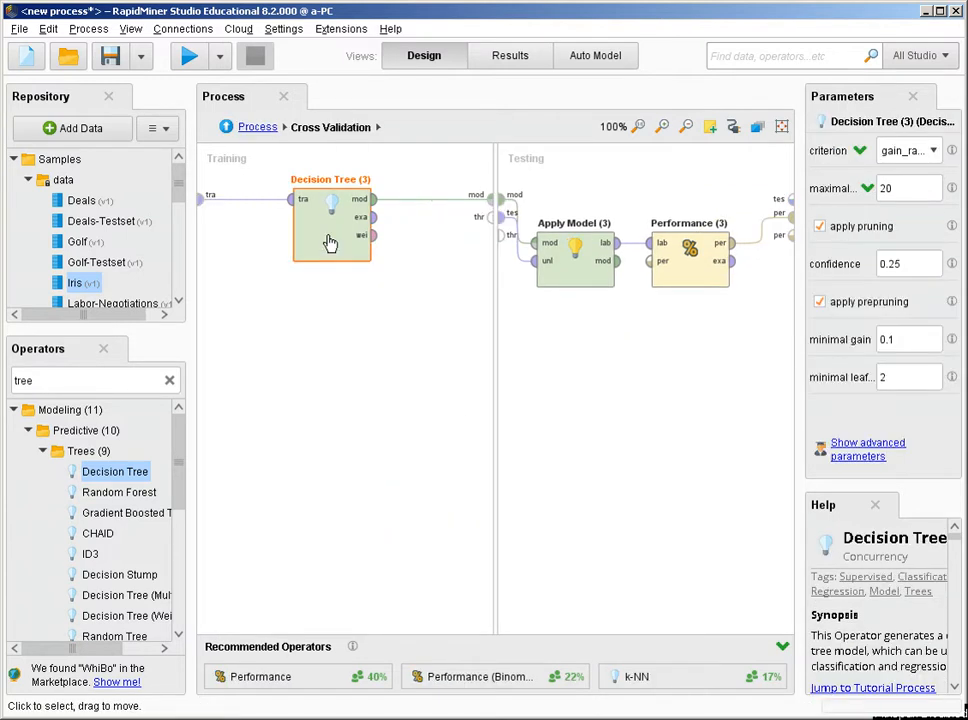
click(832, 225)
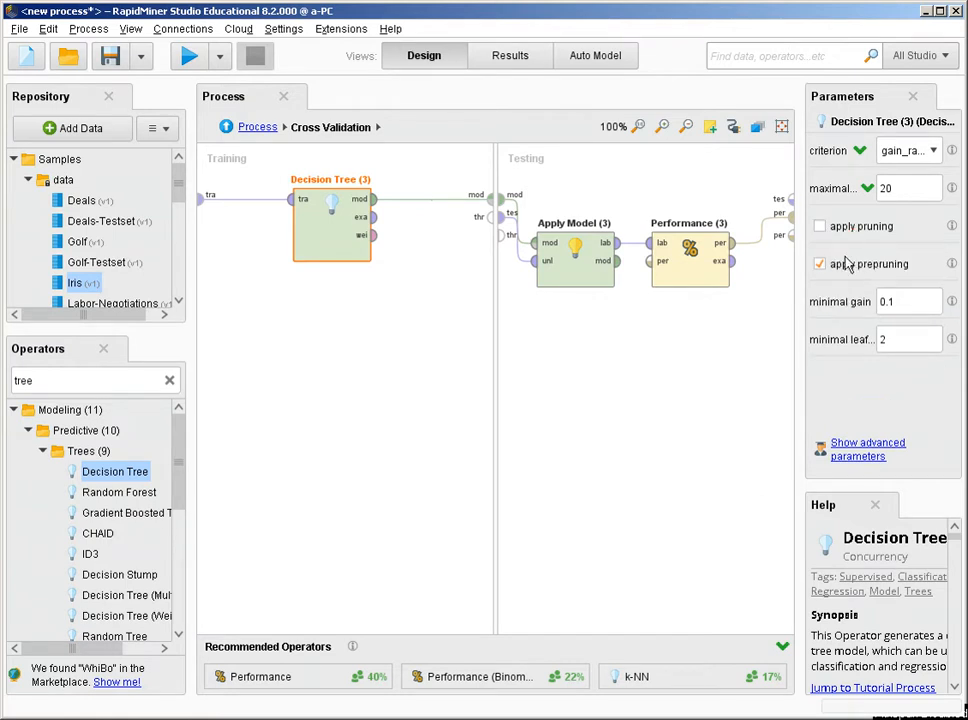
click(843, 264)
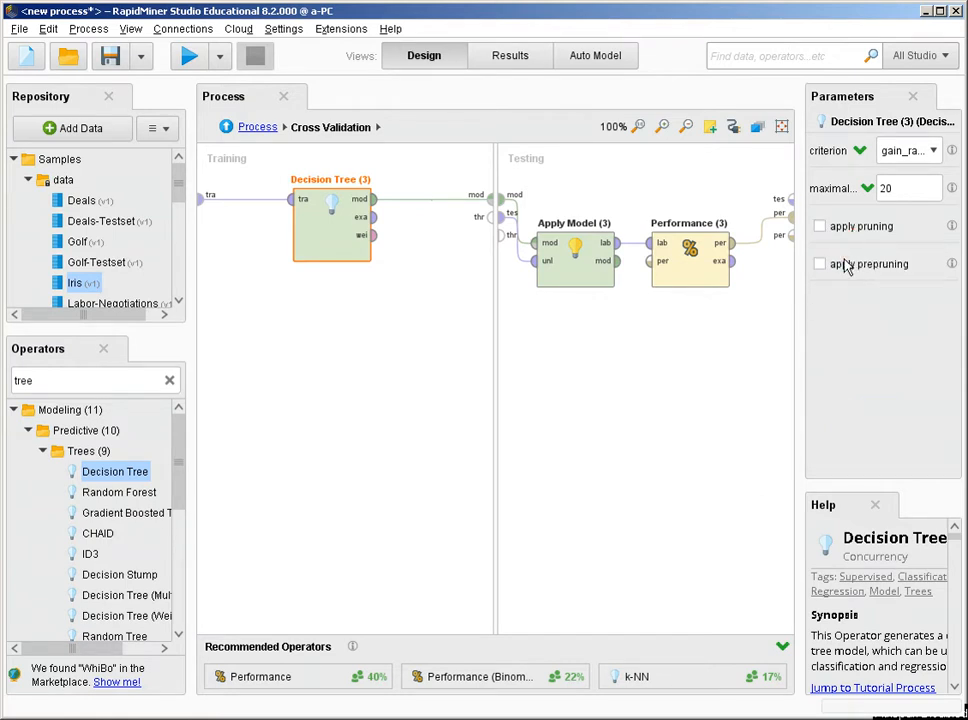
click(257, 128)
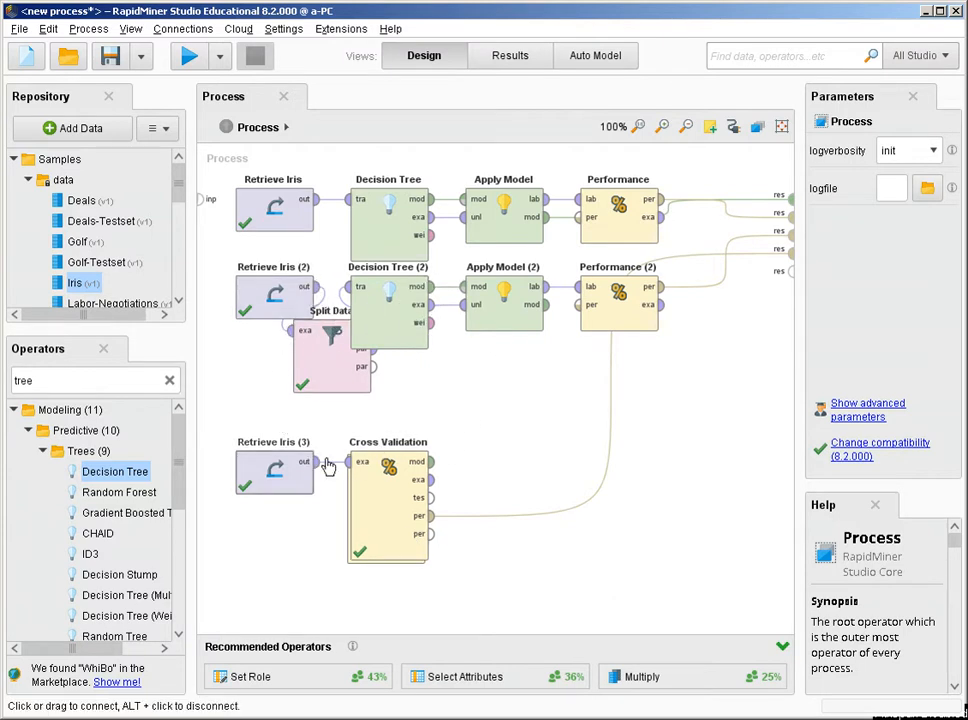
click(188, 57)
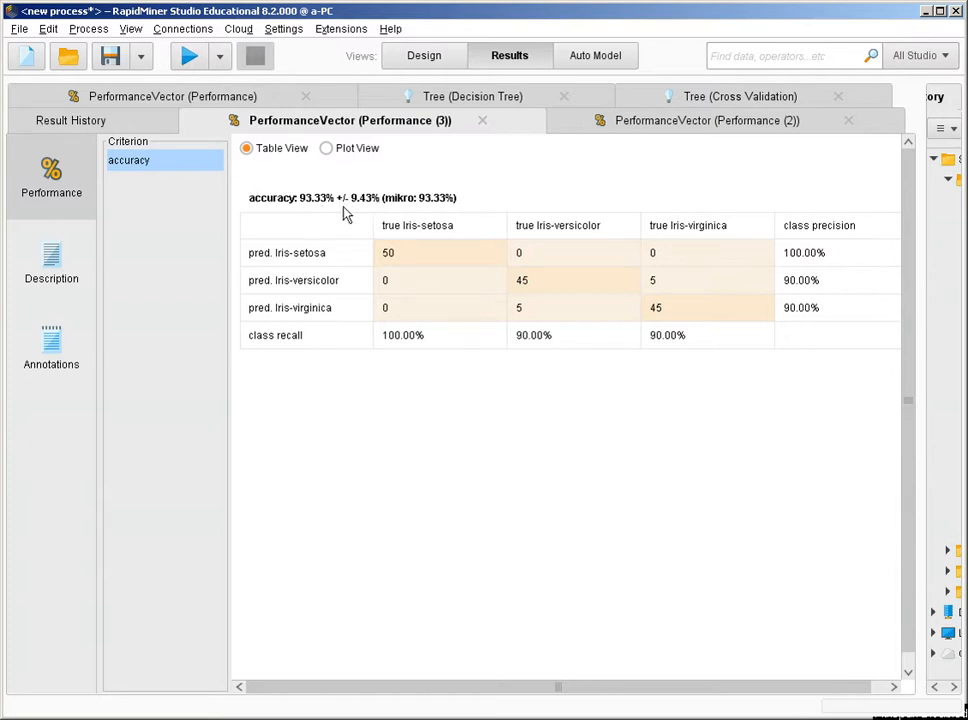
Check the accuracy tables of Performance (2) and Performance for the unpruned trees, and go back to the process design
click(680, 124)
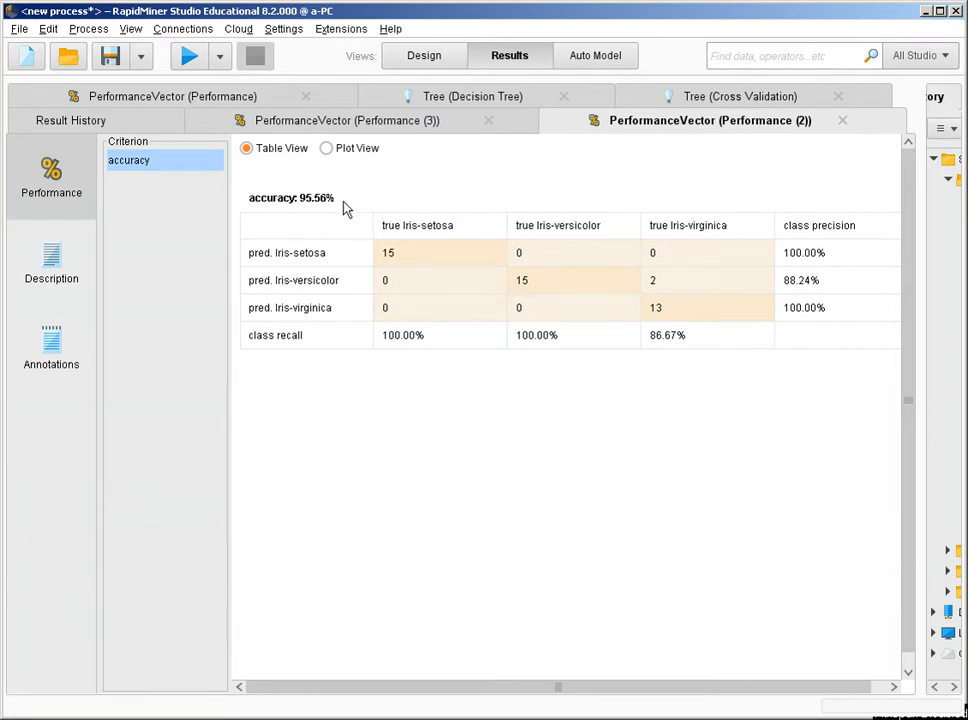
click(240, 97)
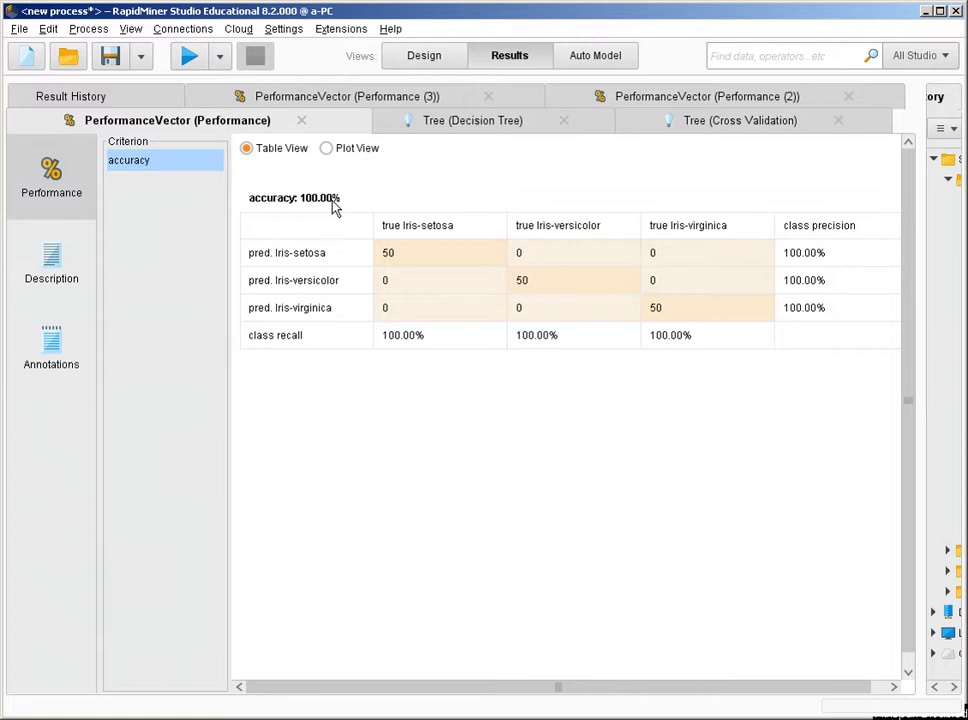
click(430, 57)
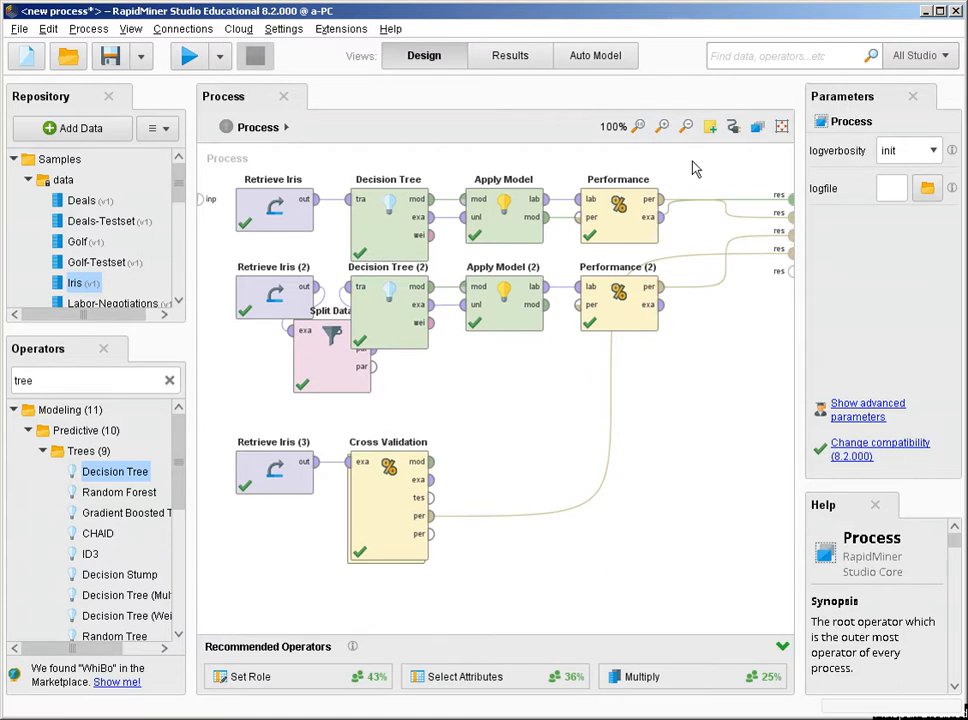
Examine the full graph of the unpruned Decision Tree in the results
click(538, 62)
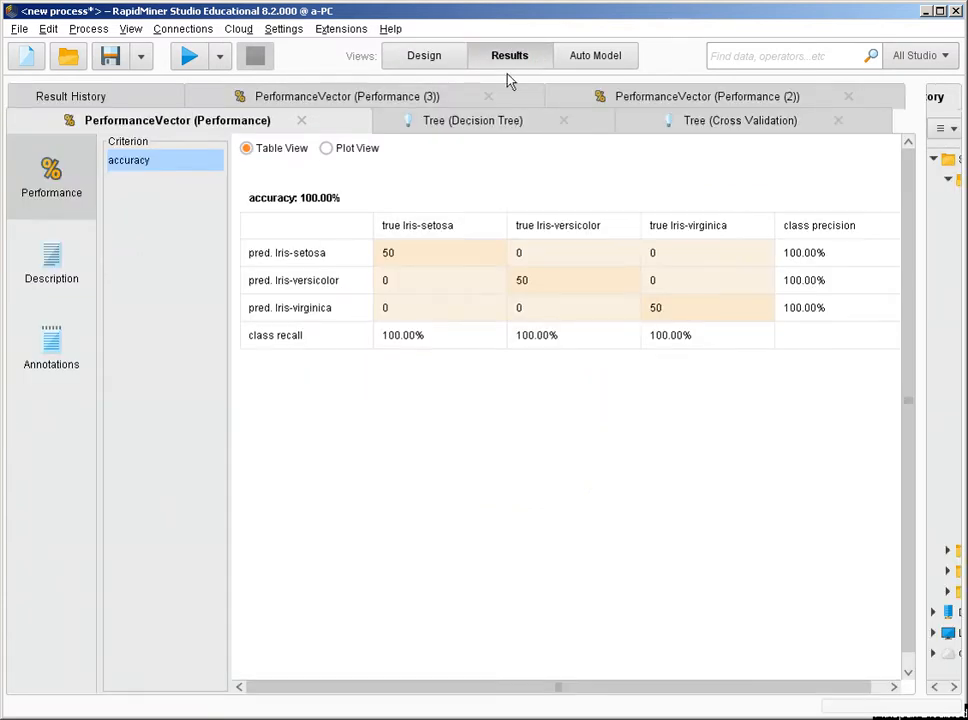
click(507, 127)
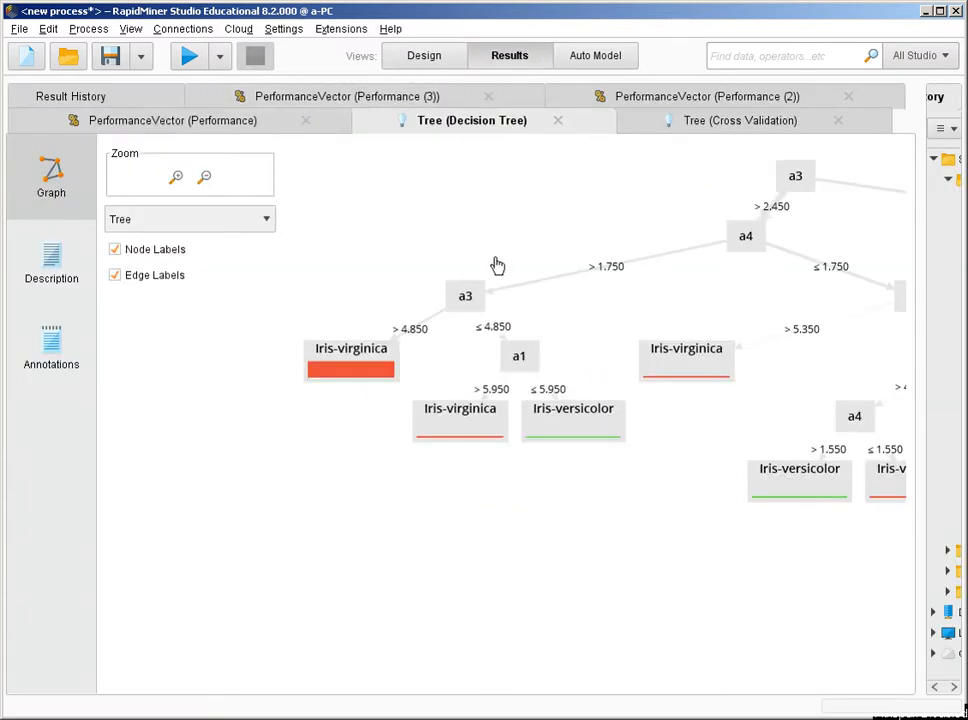
click(234, 225)
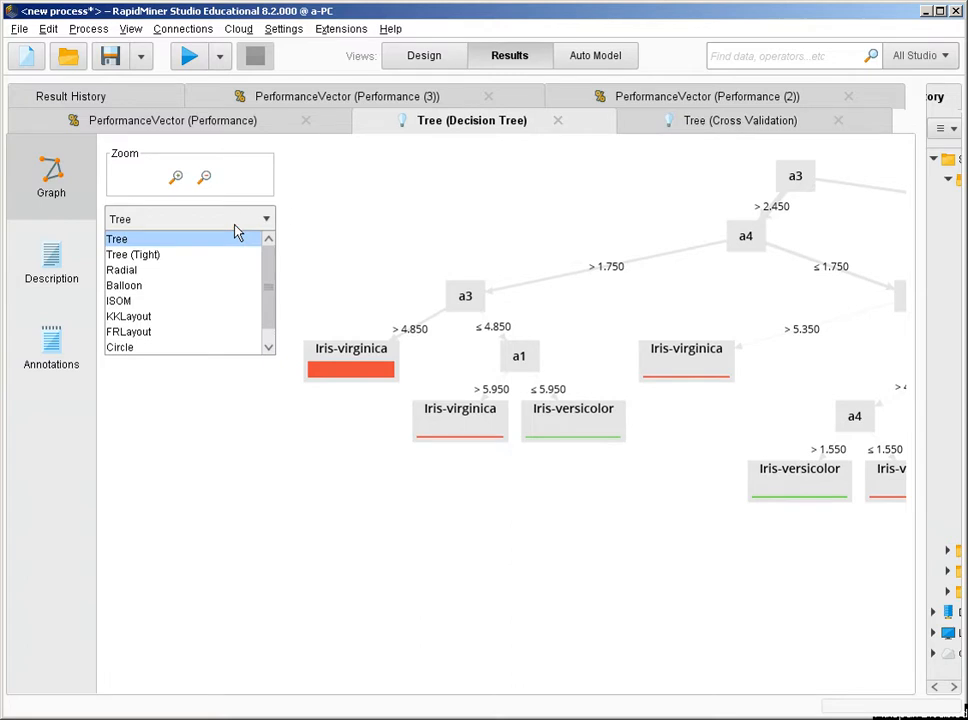
click(204, 177)
click(204, 177)
click(204, 177)
click(204, 177)
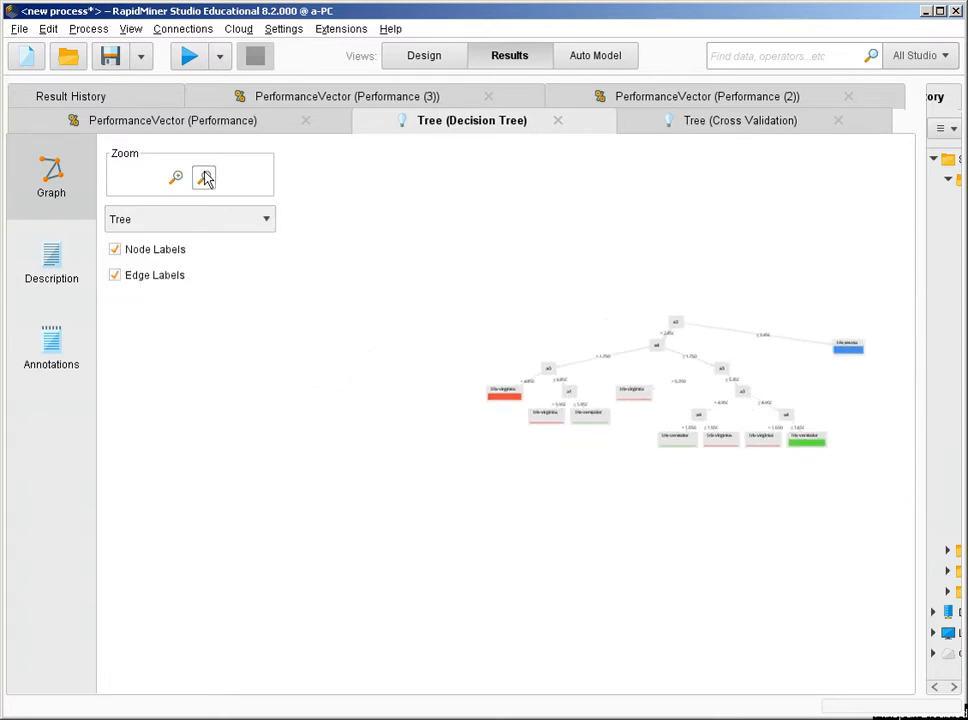
Turn pruning and prepruning back on for the first chain's Decision Tree and rerun the process
click(424, 60)
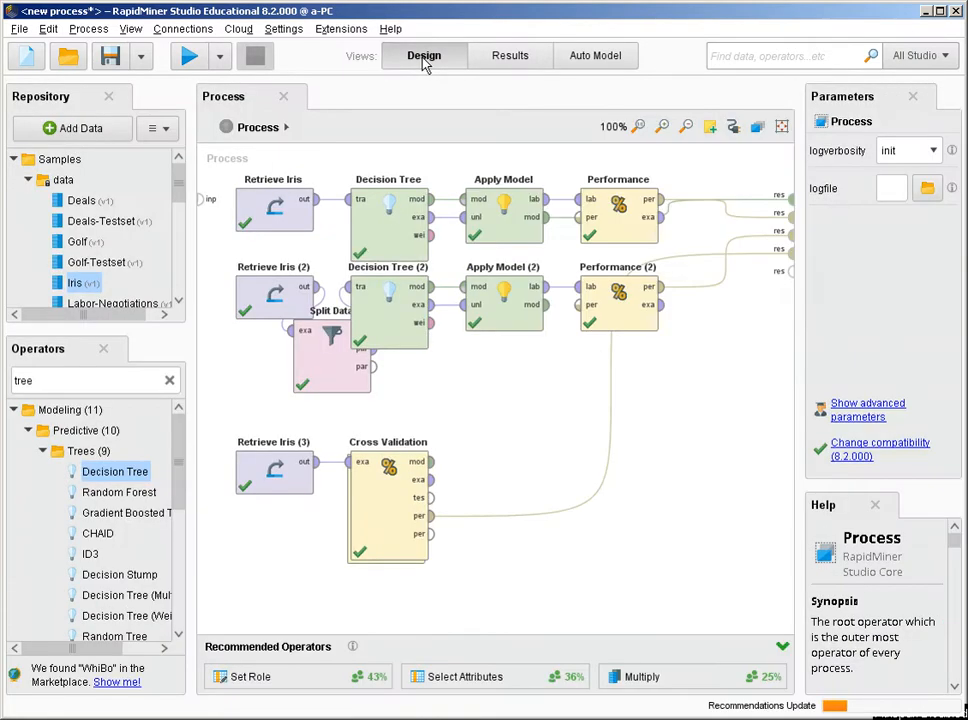
click(390, 212)
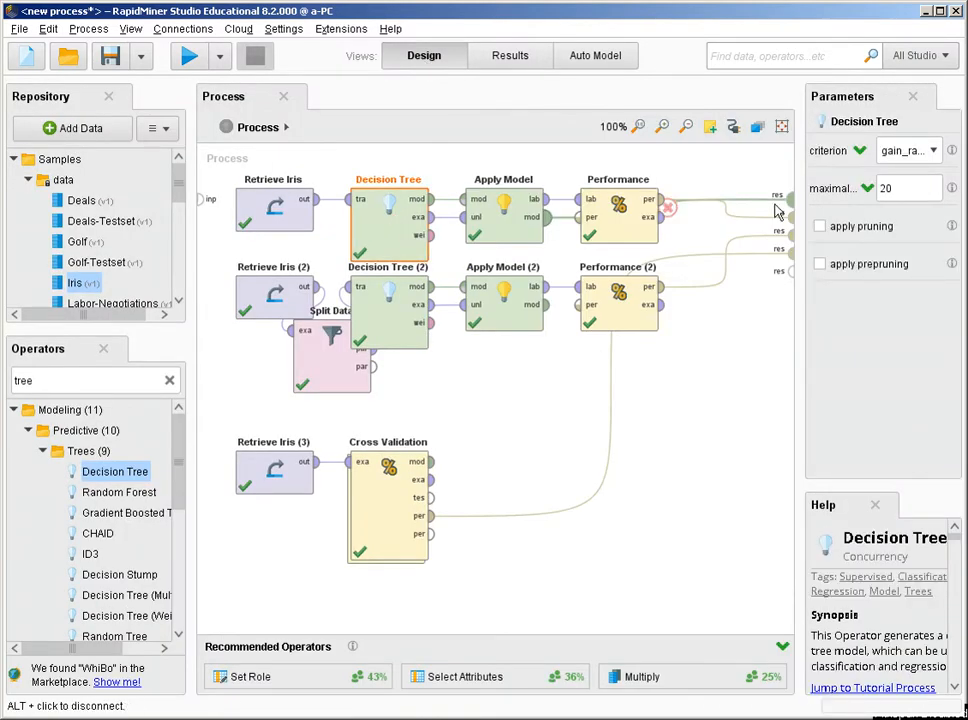
click(836, 227)
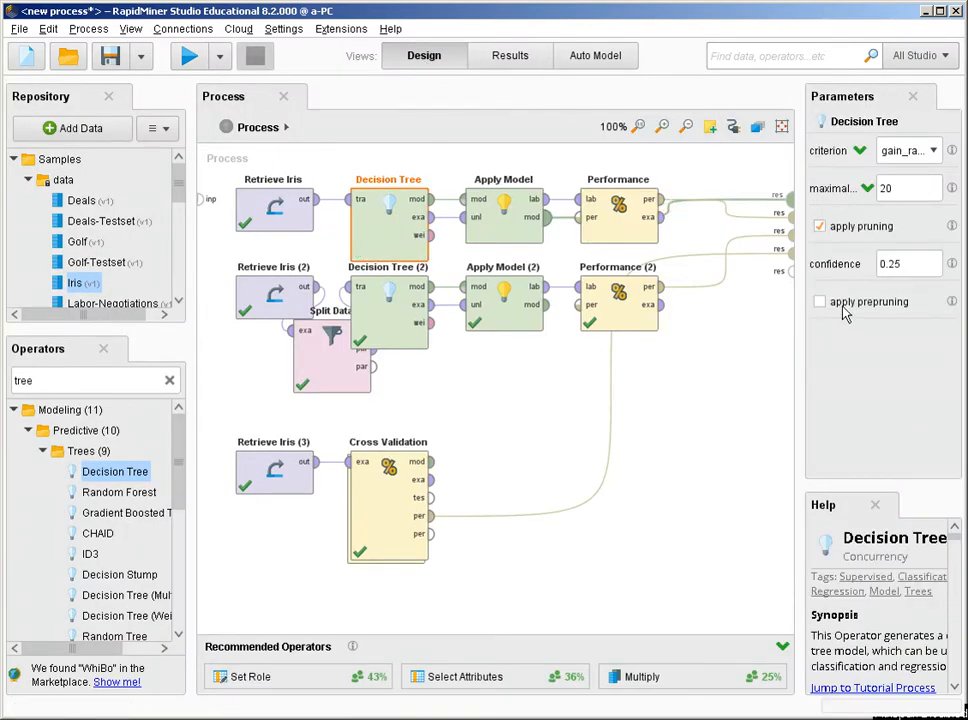
click(842, 306)
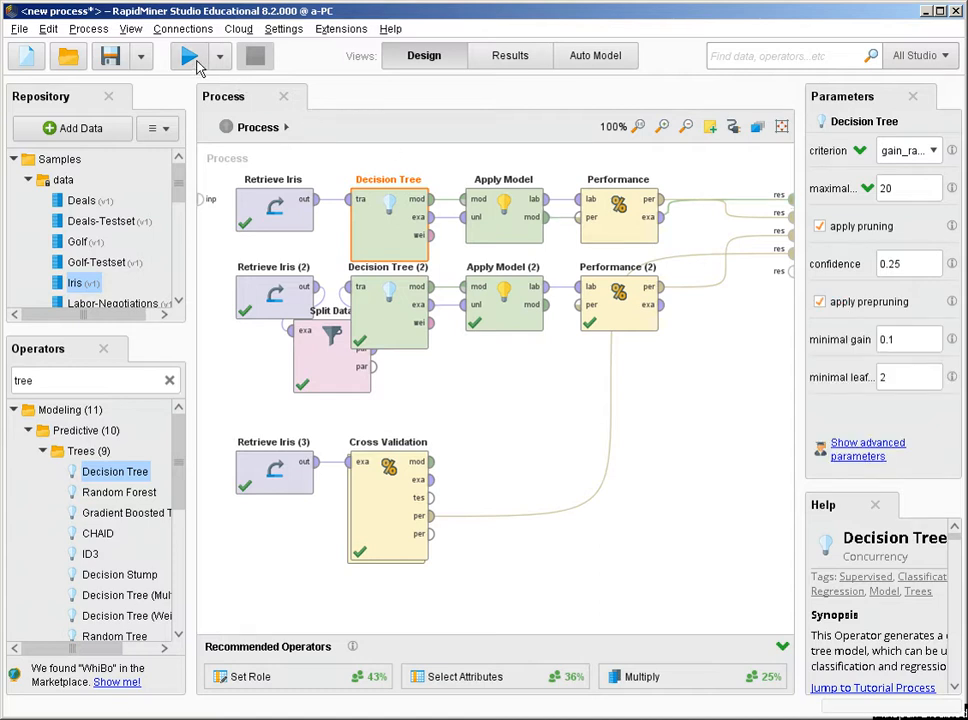
click(190, 58)
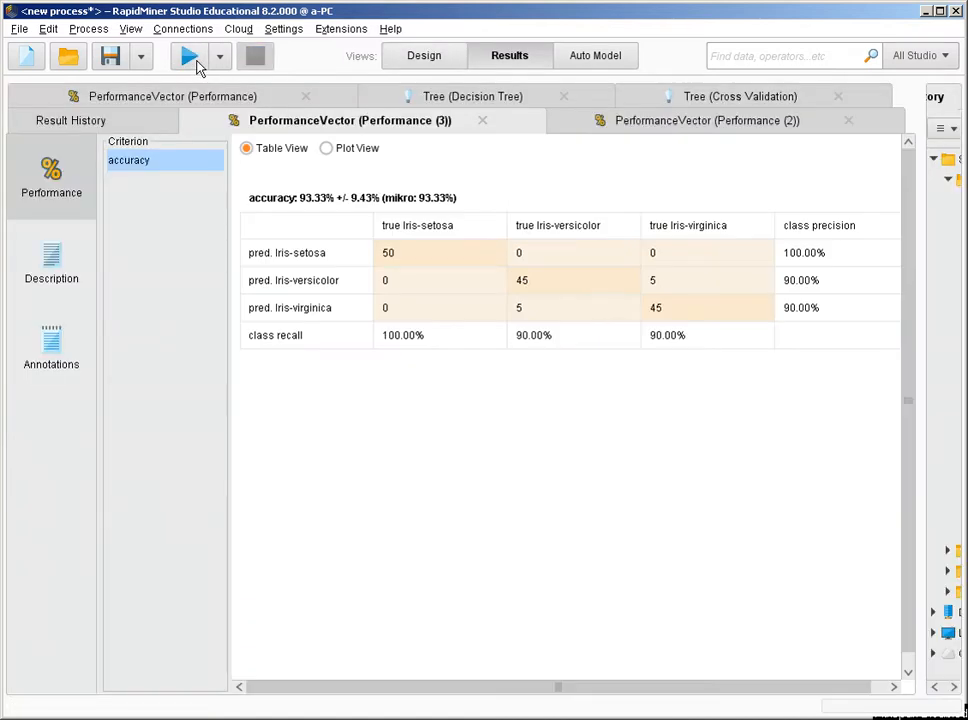
Examine the complete graph of the pruned Decision Tree in the new results
click(491, 96)
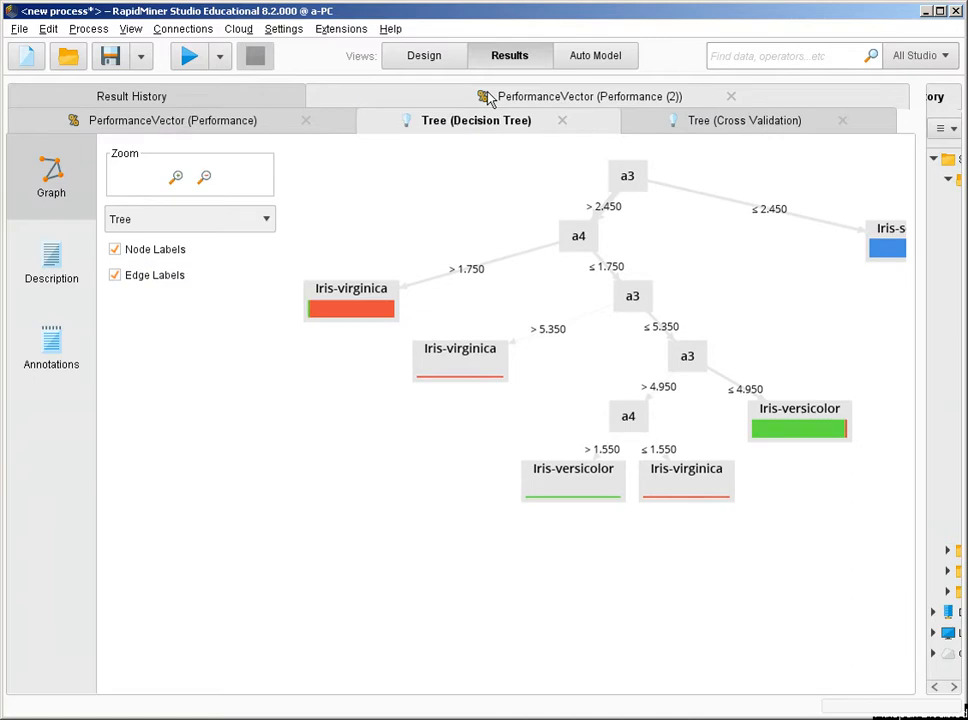
click(213, 177)
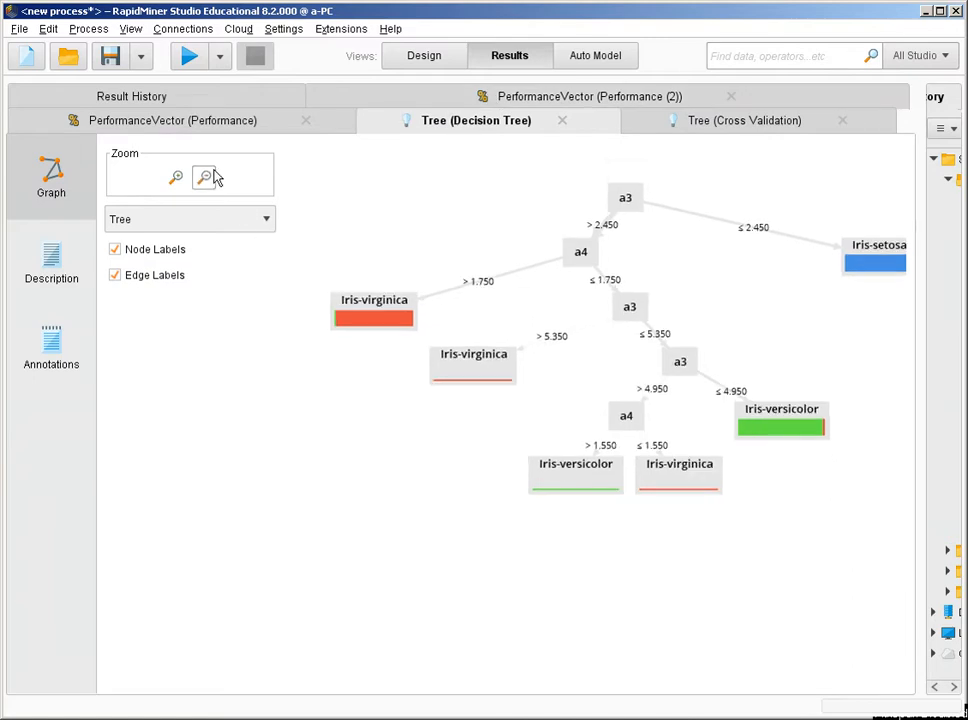
click(213, 177)
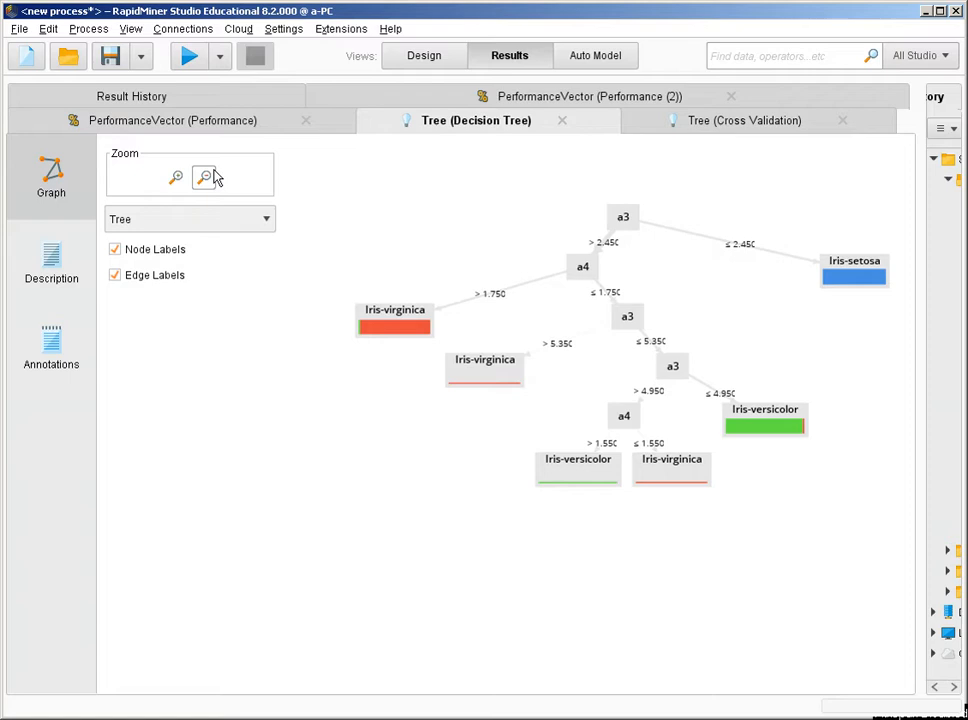
Delete all operators of the first two chains and move Retrieve Iris (3) and Cross Validation up into the freed canvas space
click(421, 56)
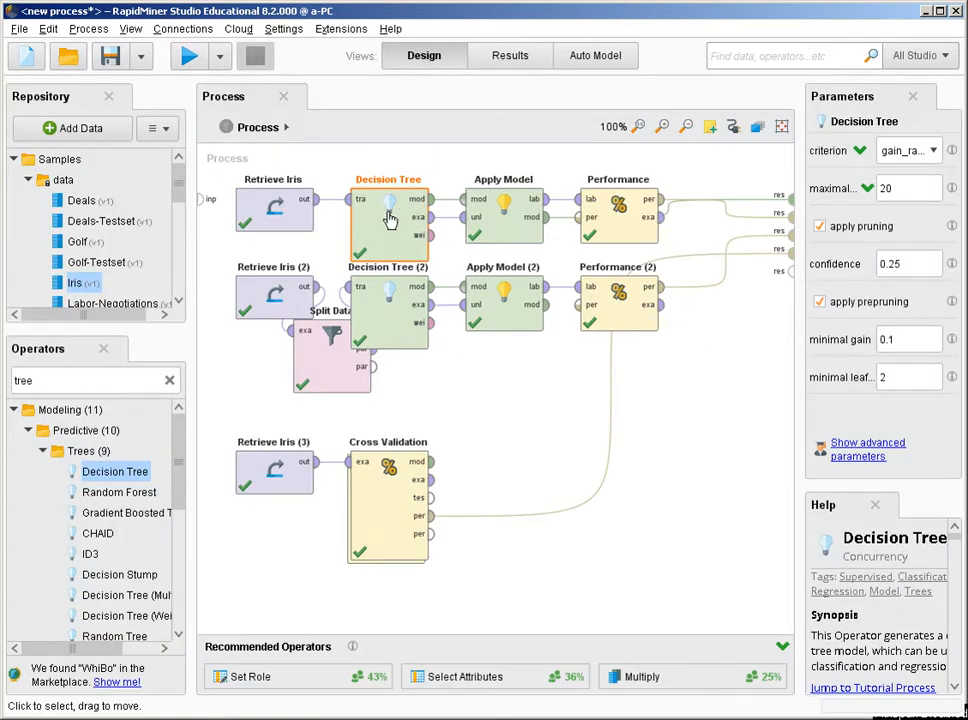
drag(729, 459, 227, 145)
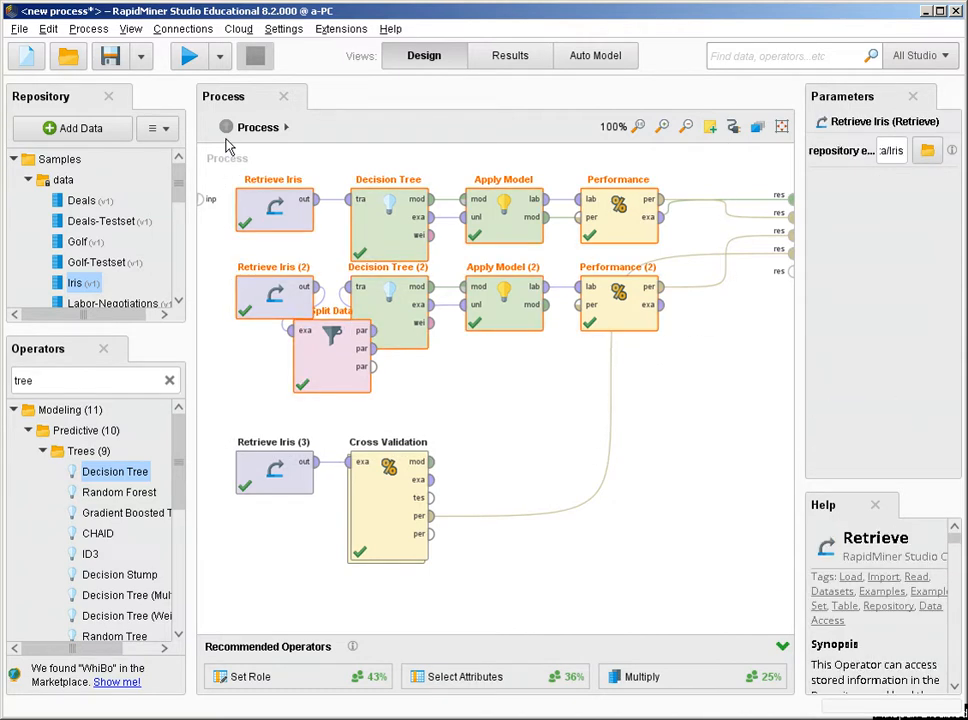
key(Delete)
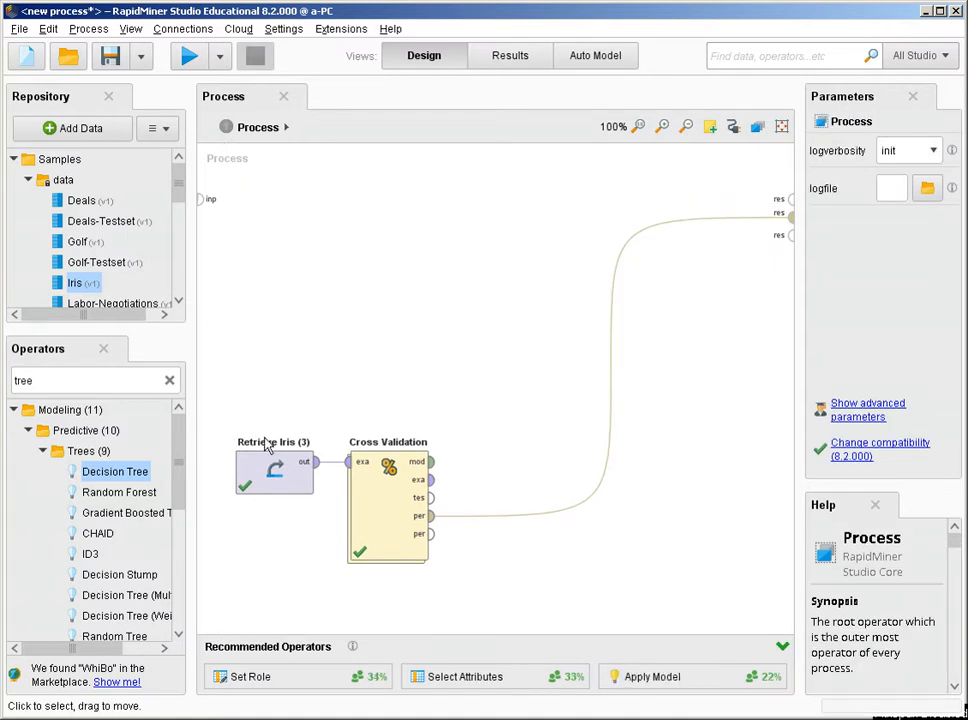
drag(280, 440, 284, 219)
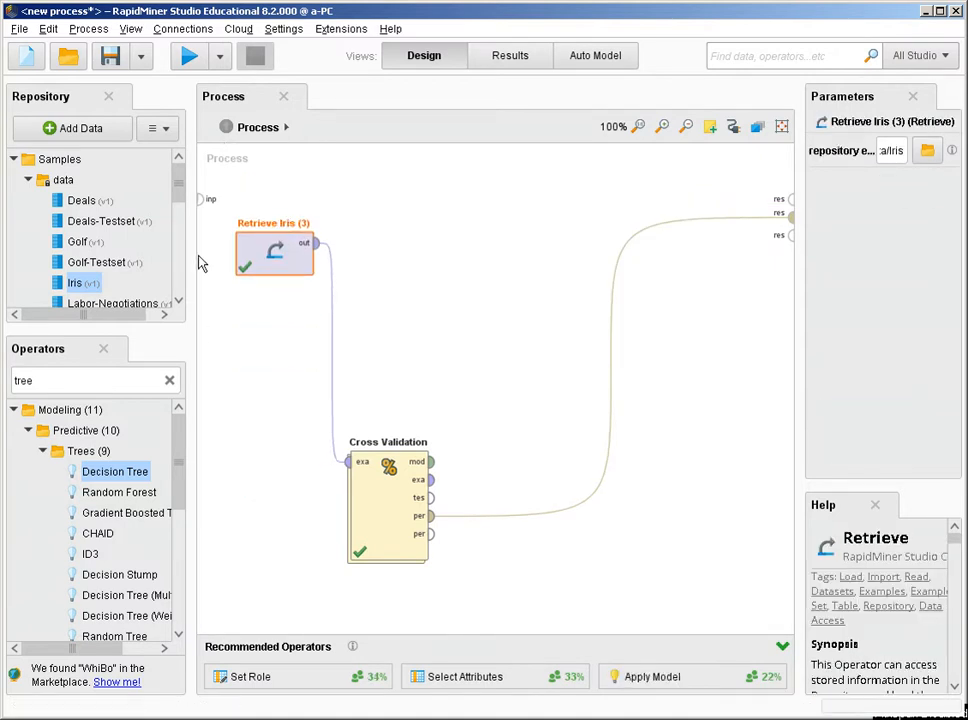
drag(358, 507, 419, 278)
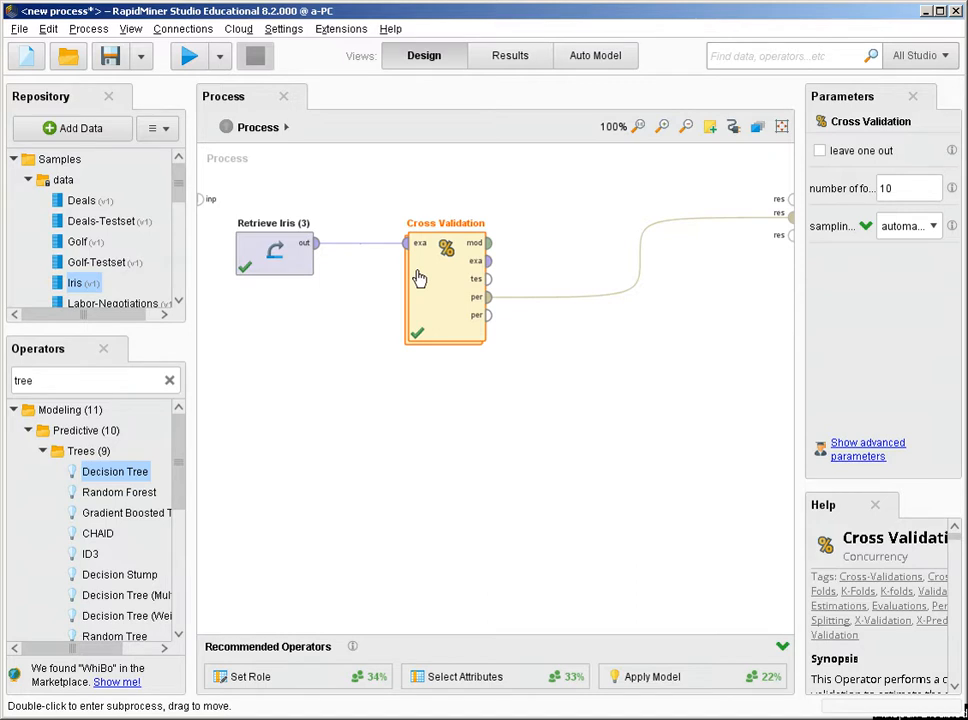
Replace Decision Tree (3) in the Cross Validation training subprocess with a Naive Bayes operator
double_click(419, 278)
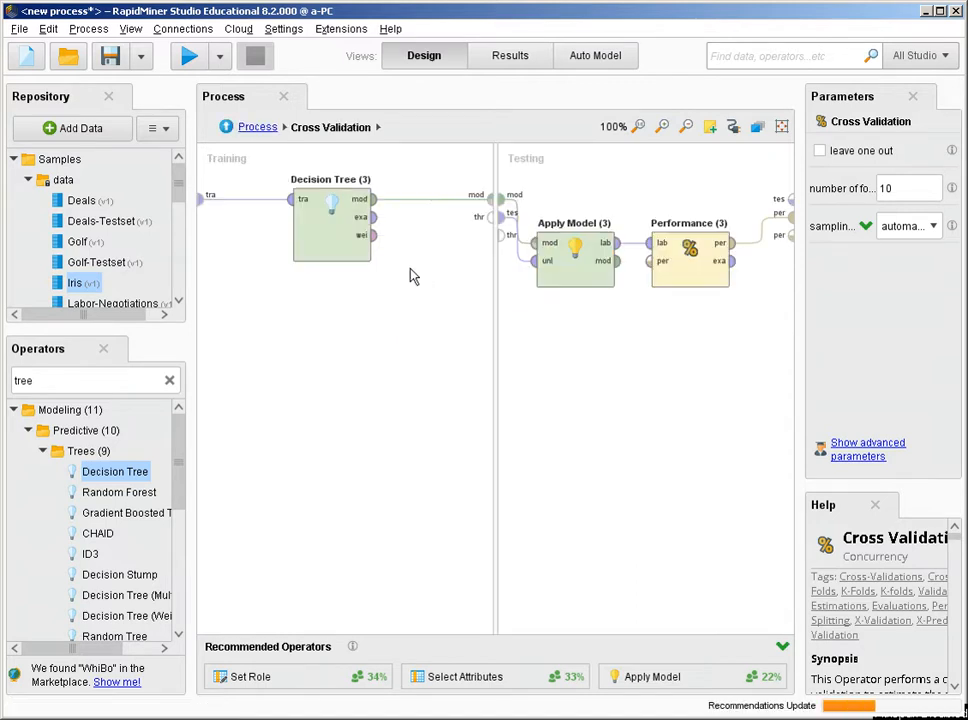
click(350, 251)
key(Delete)
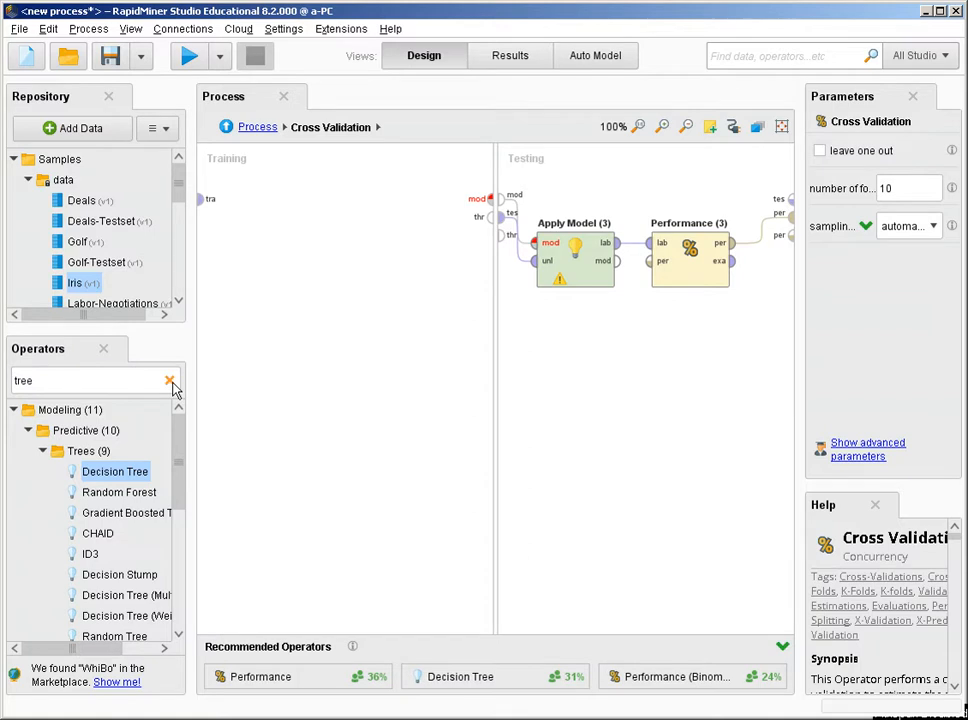
click(171, 382)
text(bay)
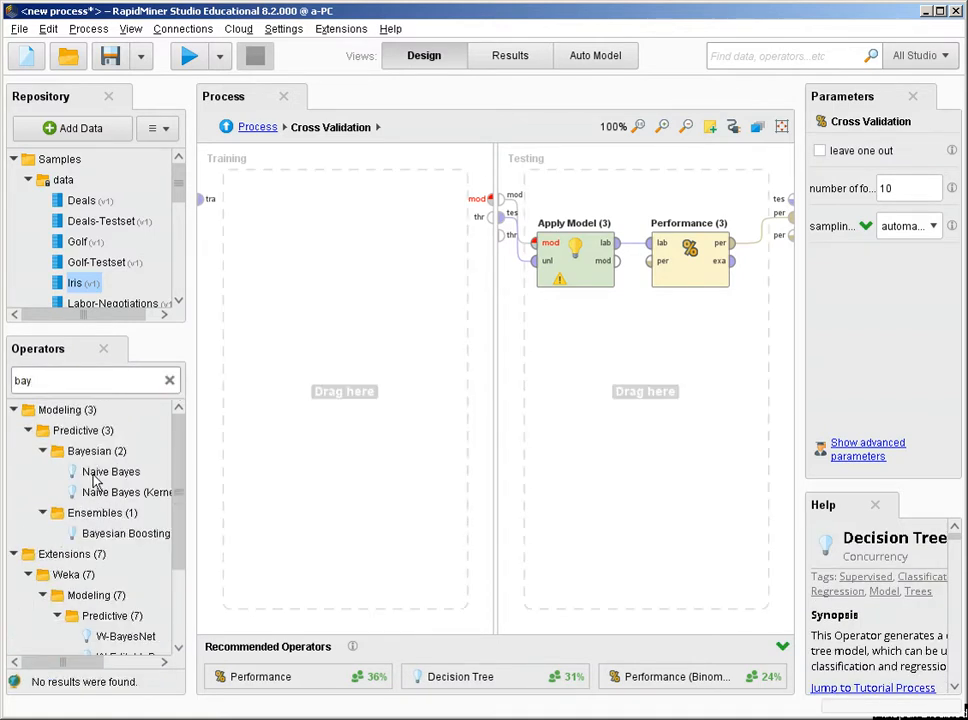
drag(110, 471, 338, 210)
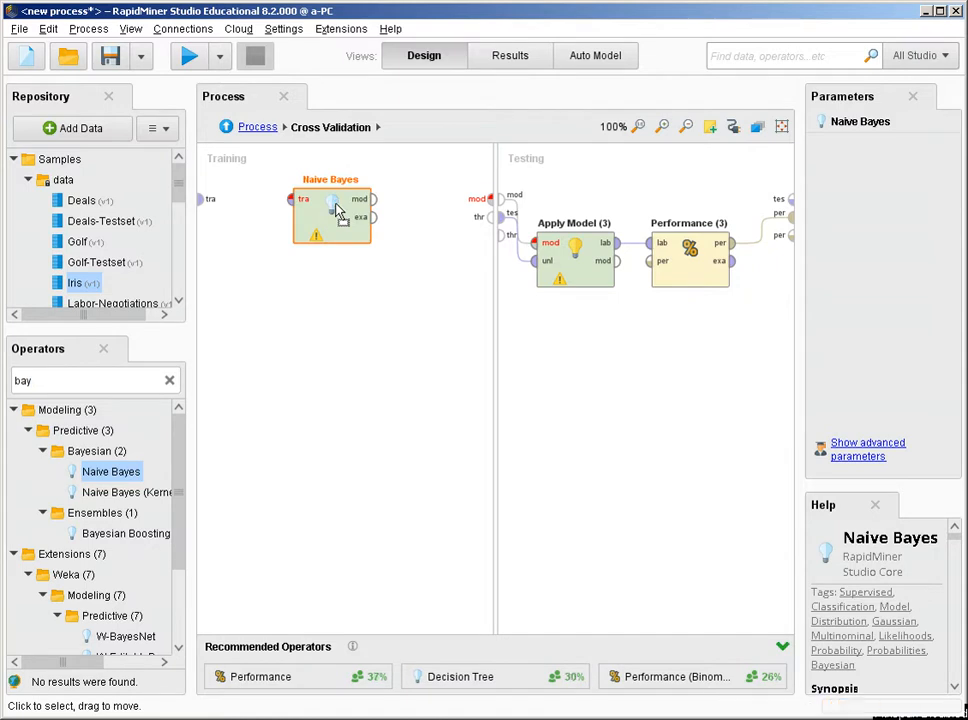
Connect the training data input to Naive Bayes and its model output to the training subprocess's model port
click(200, 198)
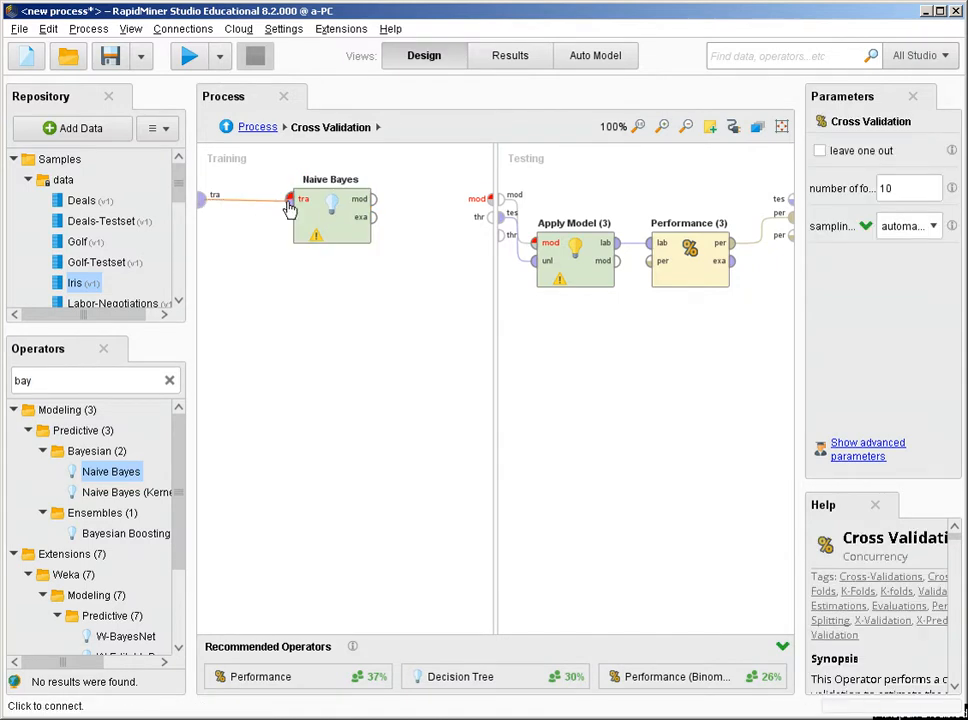
click(289, 201)
click(373, 200)
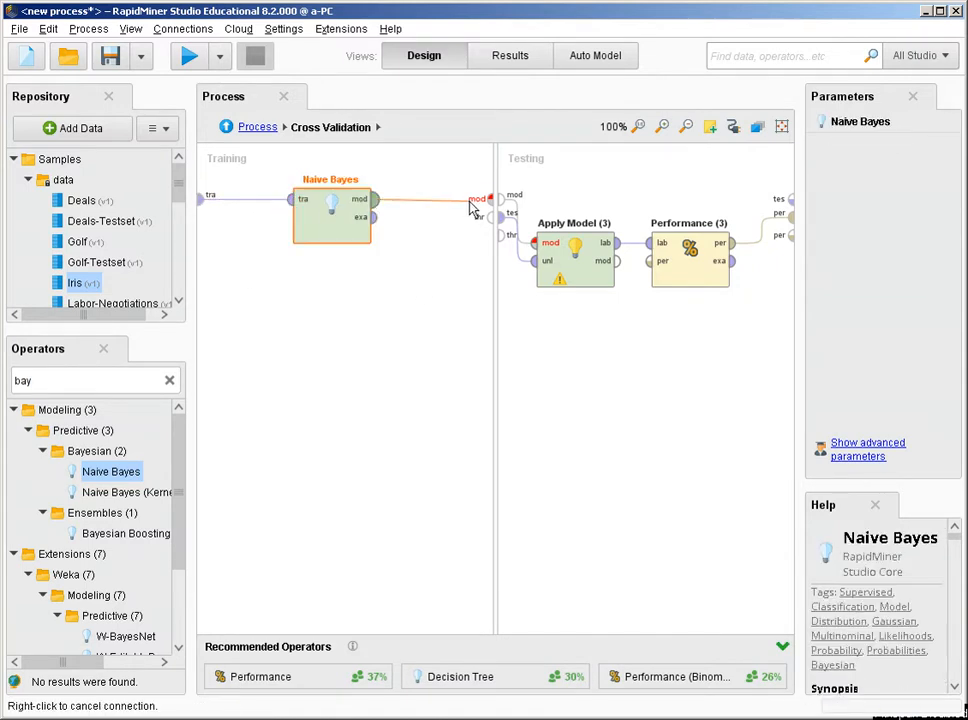
click(489, 198)
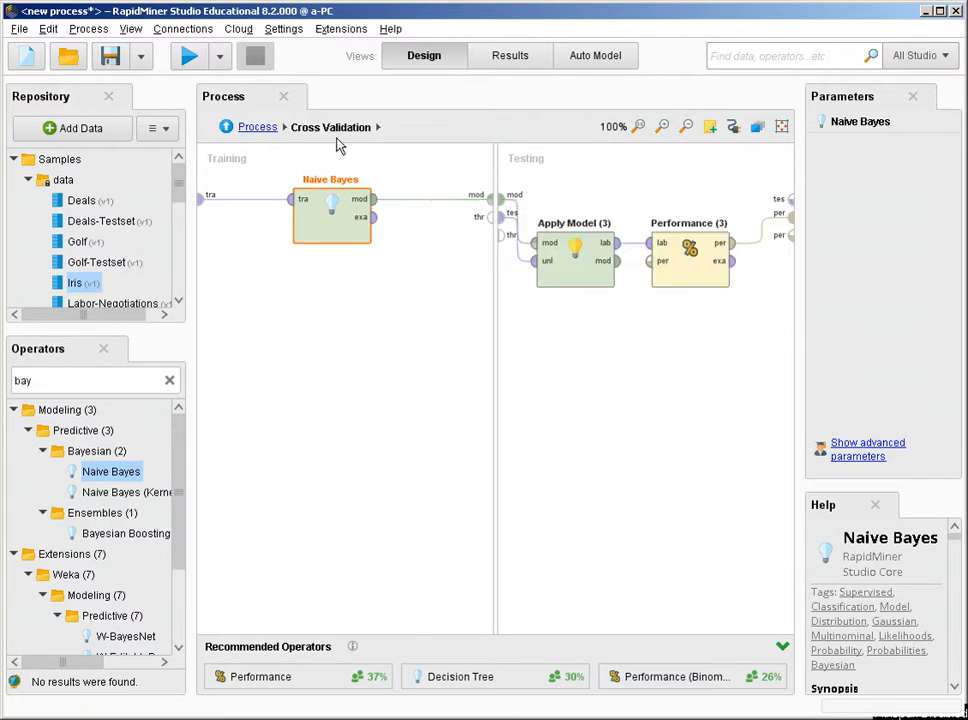
Connect Cross Validation's model output to a result port of the main process and run the process
click(257, 127)
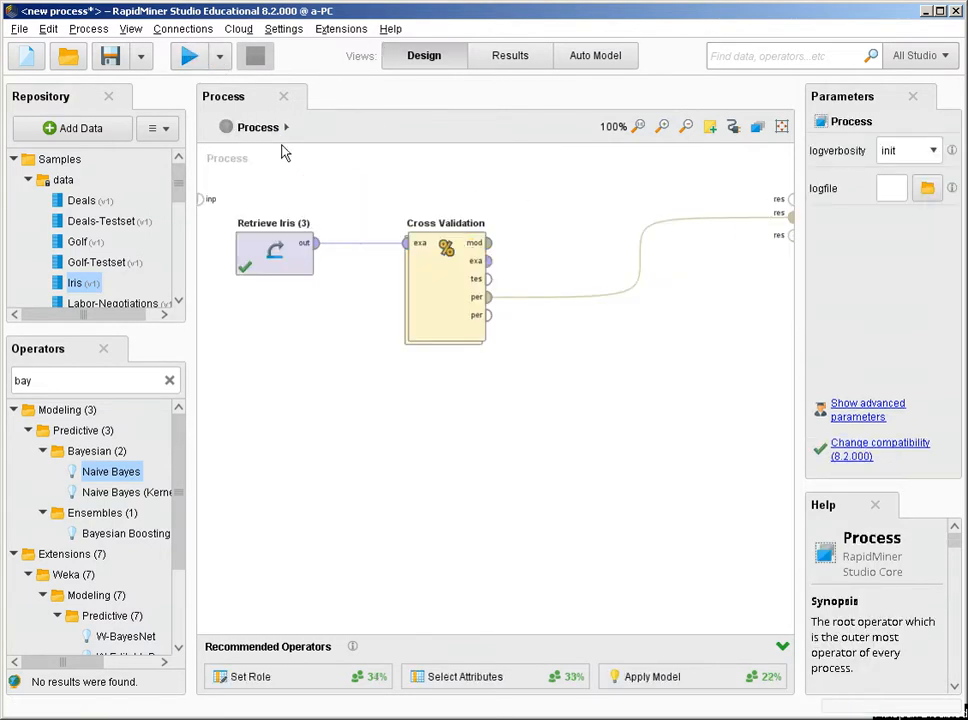
click(490, 246)
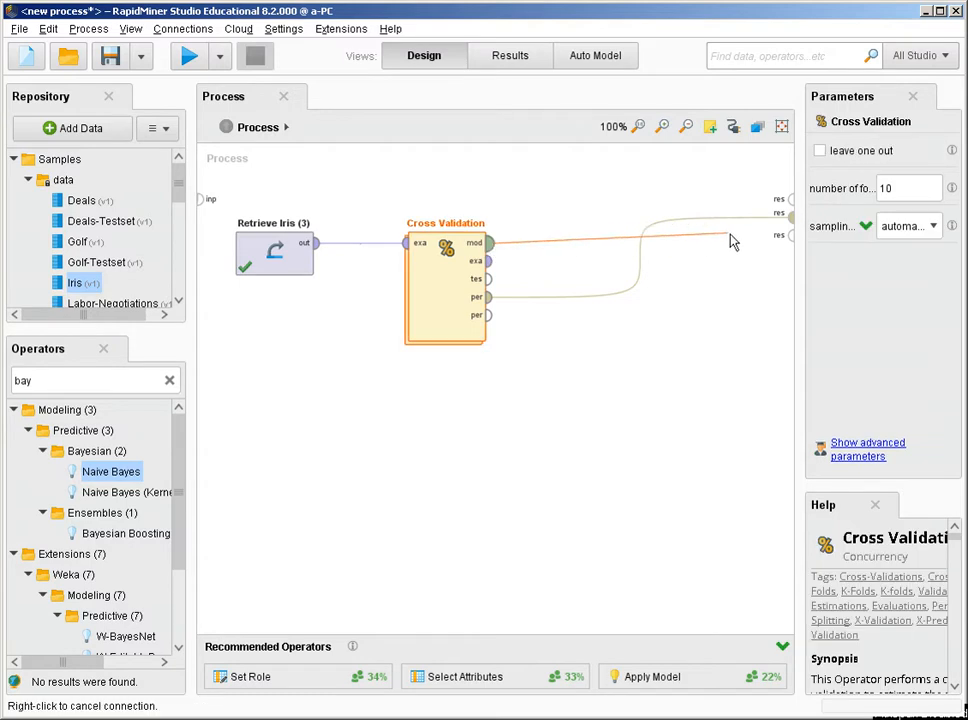
click(785, 238)
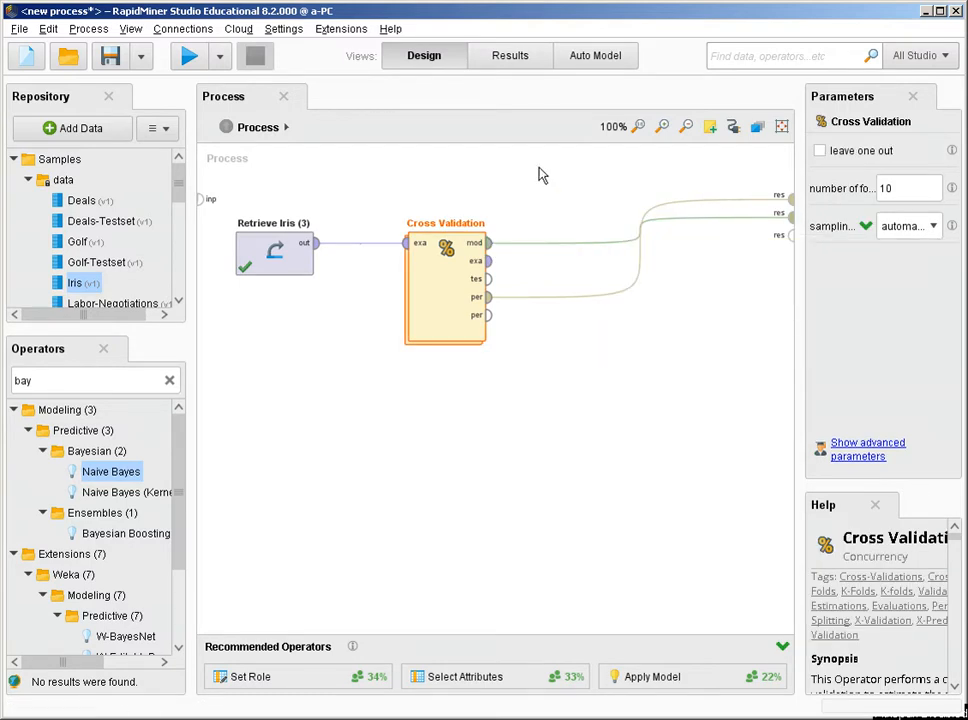
click(189, 57)
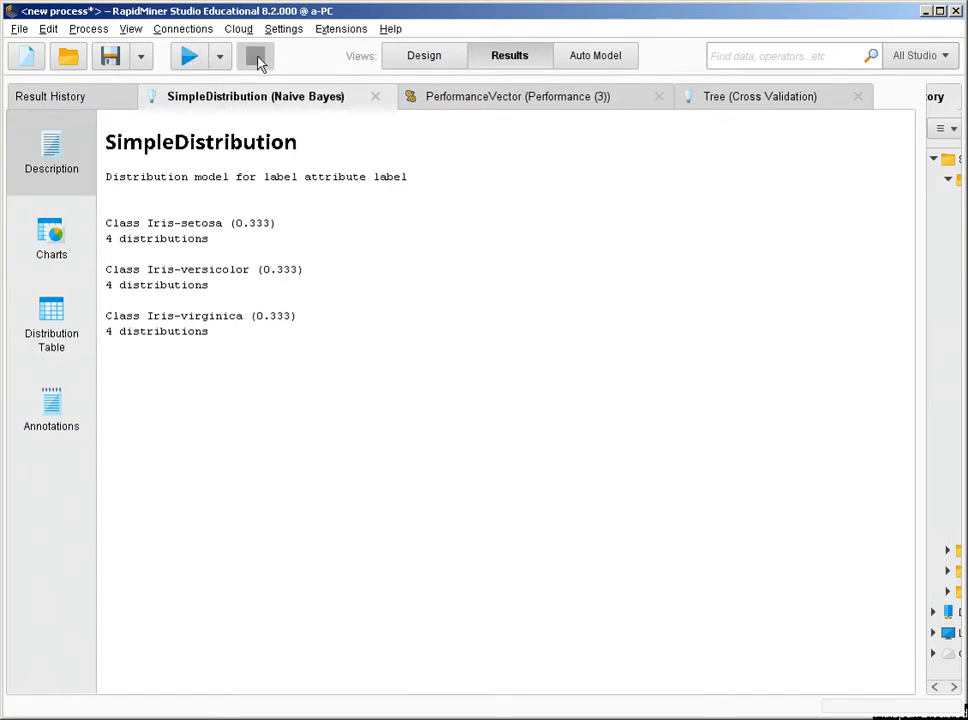
Examine the Naive Bayes performance table for Iris, then the a1 density chart and the distribution table
click(458, 97)
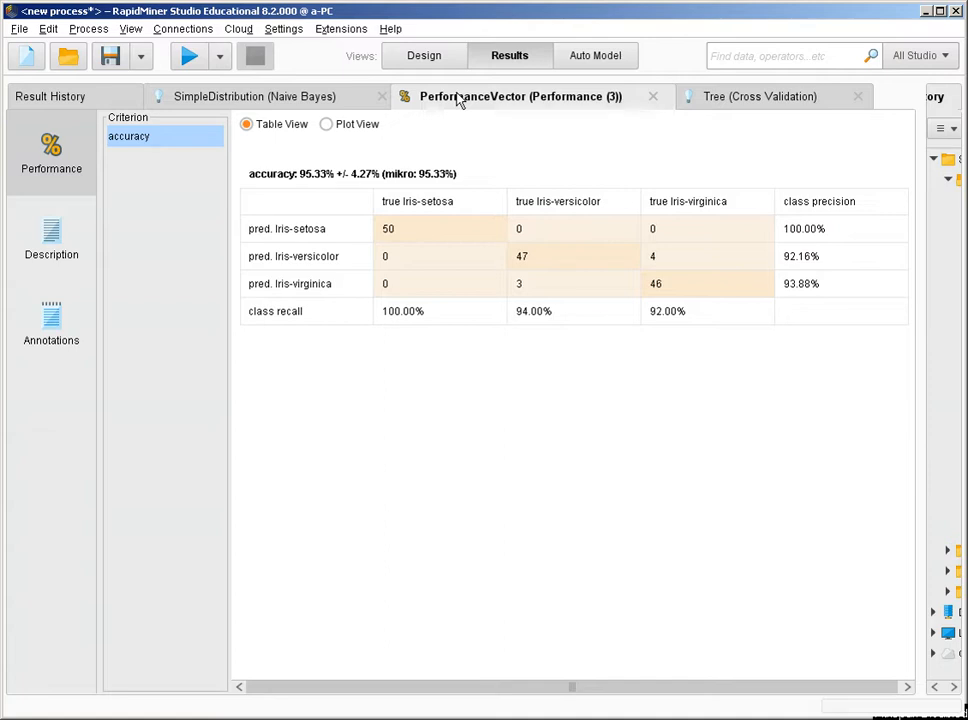
click(304, 105)
click(46, 259)
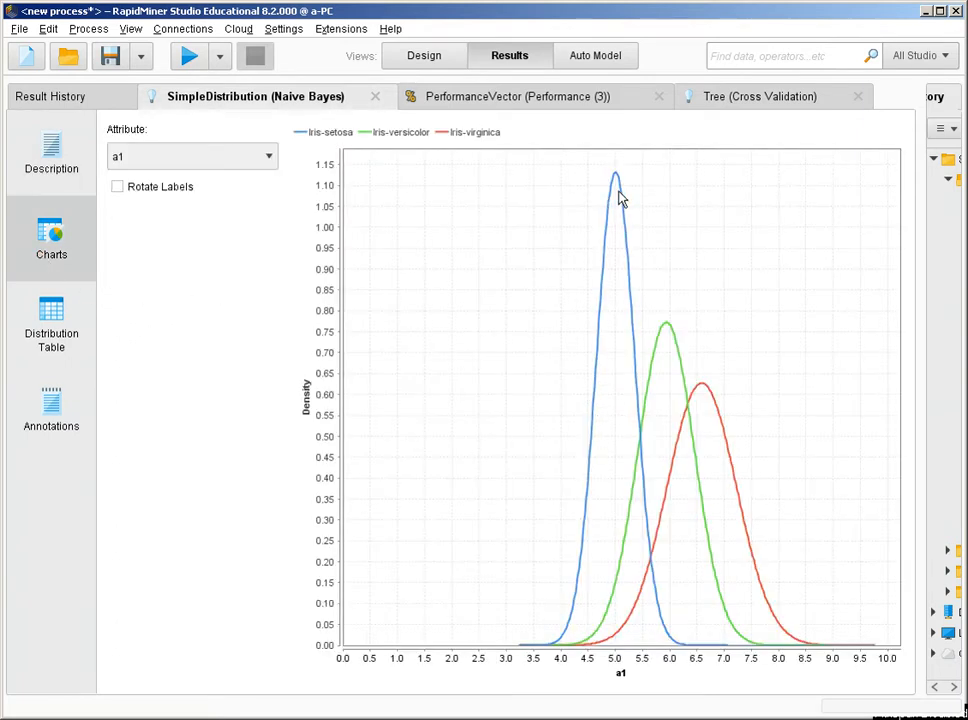
click(70, 336)
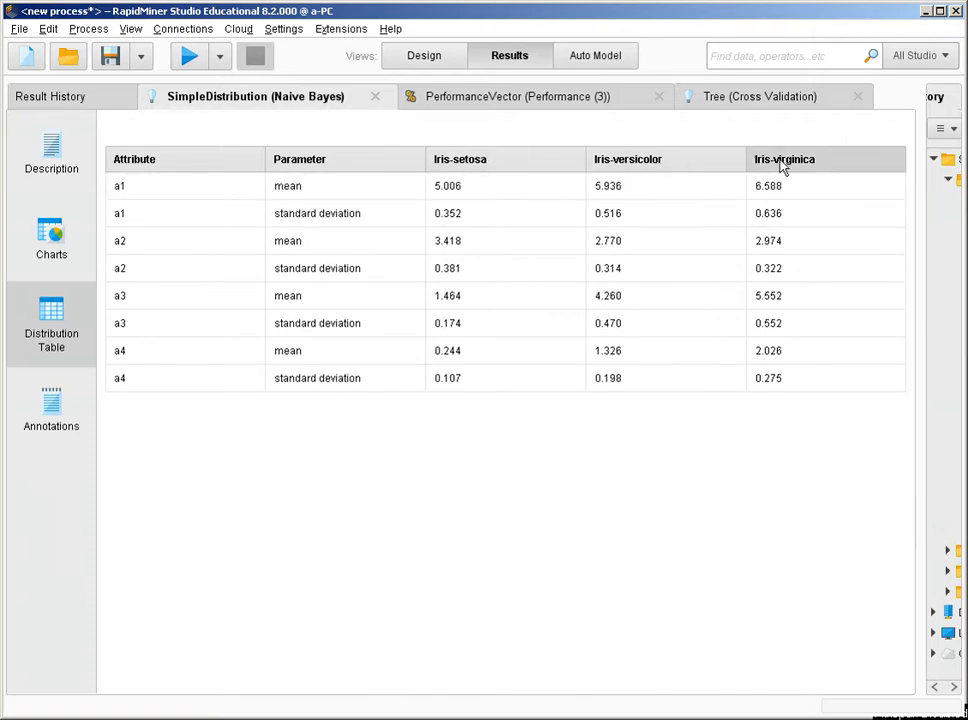
Compare the Naive Bayes class density charts for the Iris attributes a2, a3 and a4
click(70, 240)
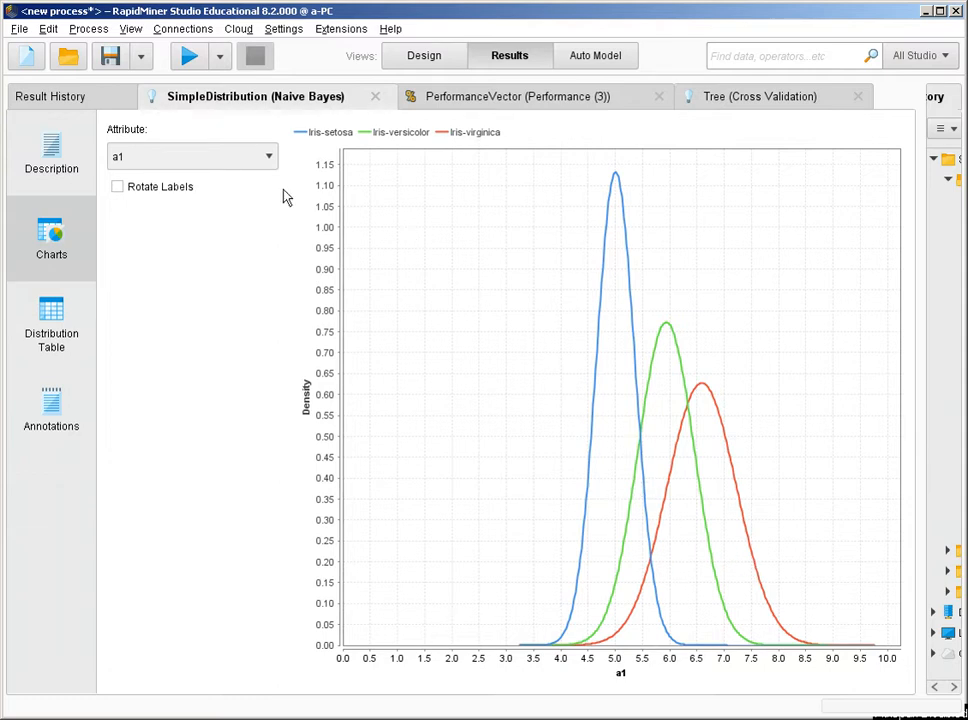
click(253, 160)
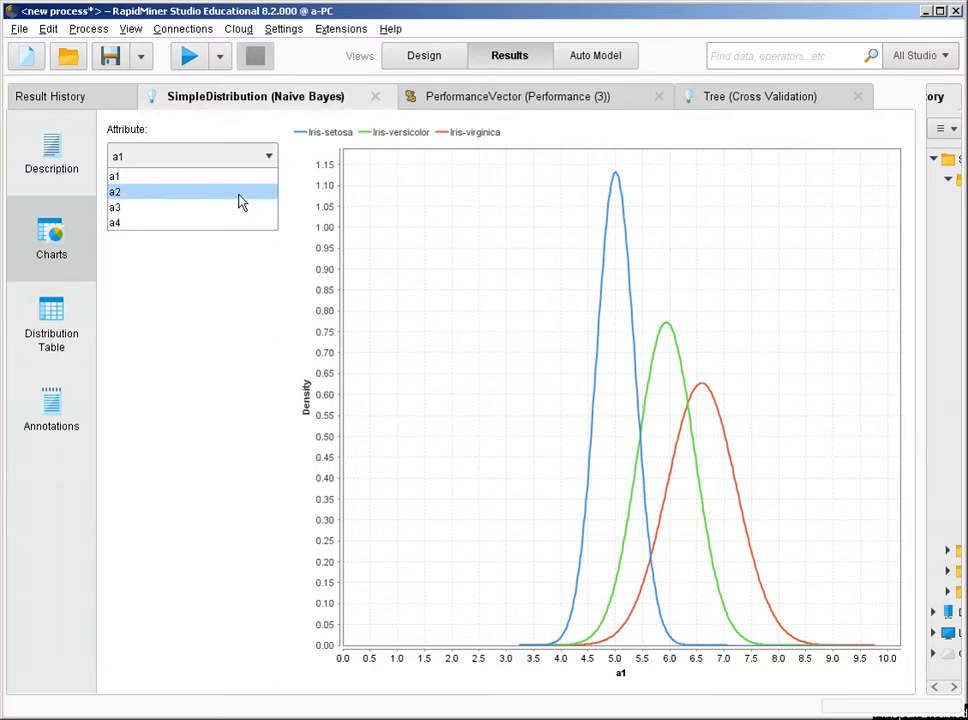
click(240, 201)
click(206, 159)
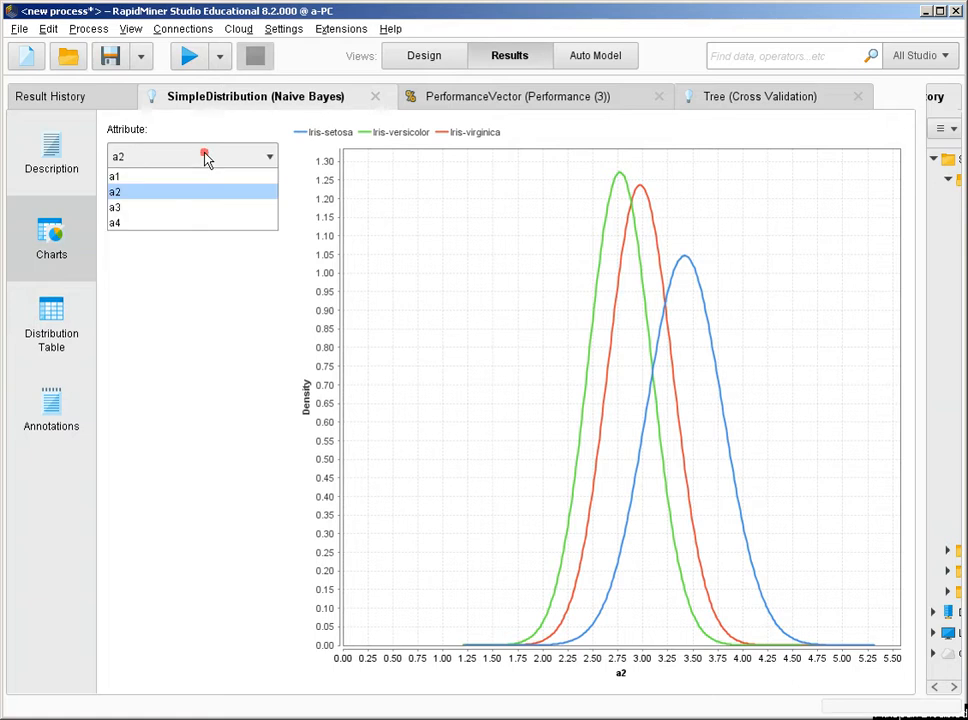
click(210, 208)
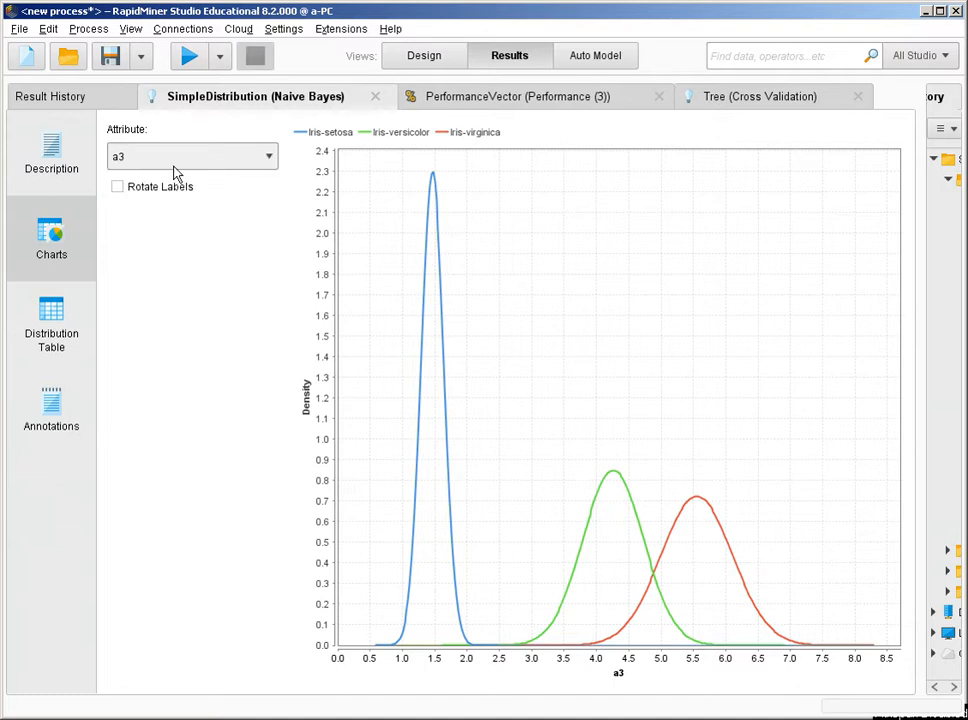
click(178, 165)
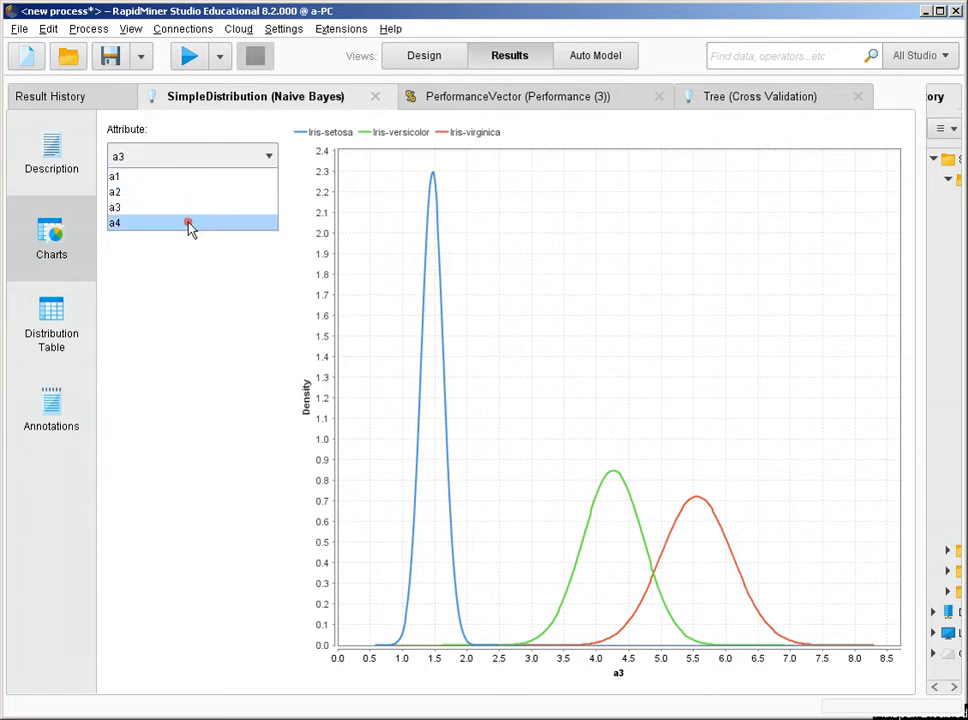
click(191, 226)
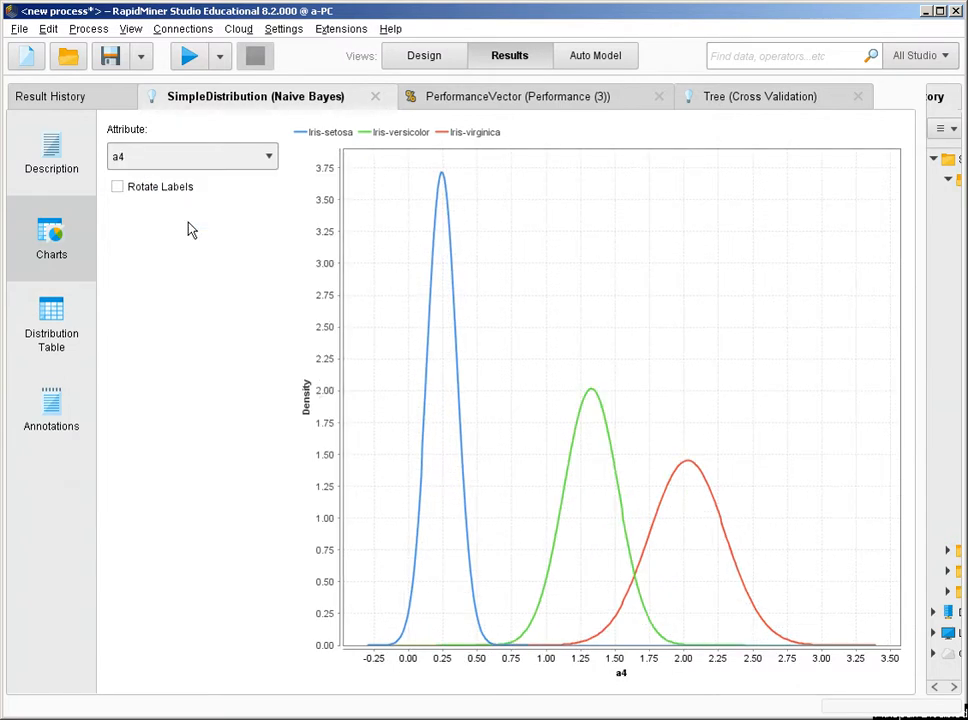
Replace Retrieve Iris (3) with the Golf sample data, connect it to Cross Validation and run the process
click(430, 58)
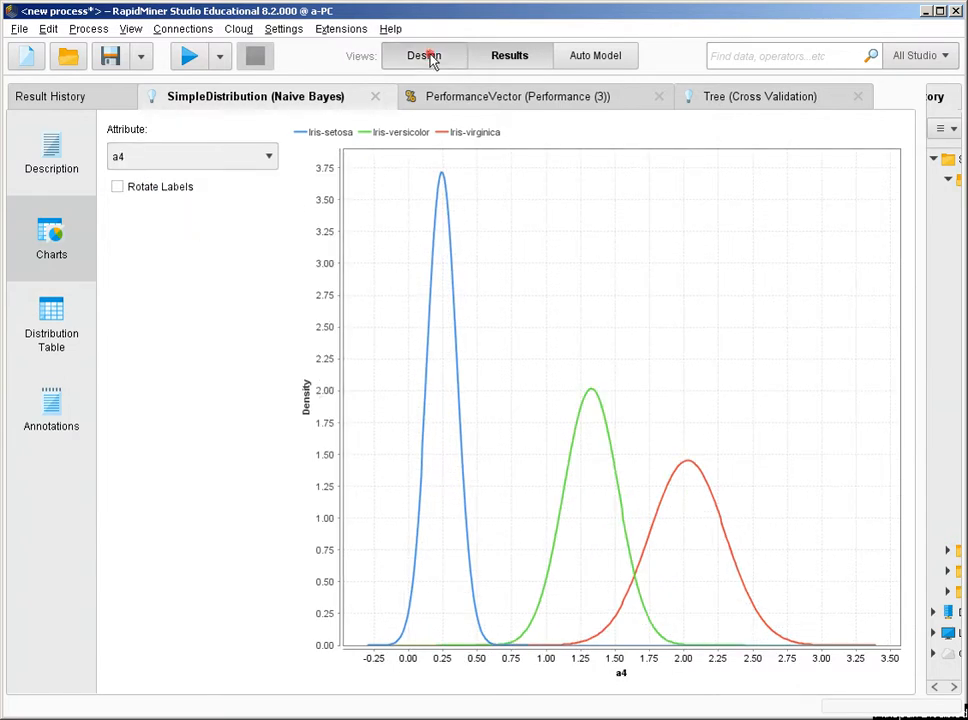
click(276, 266)
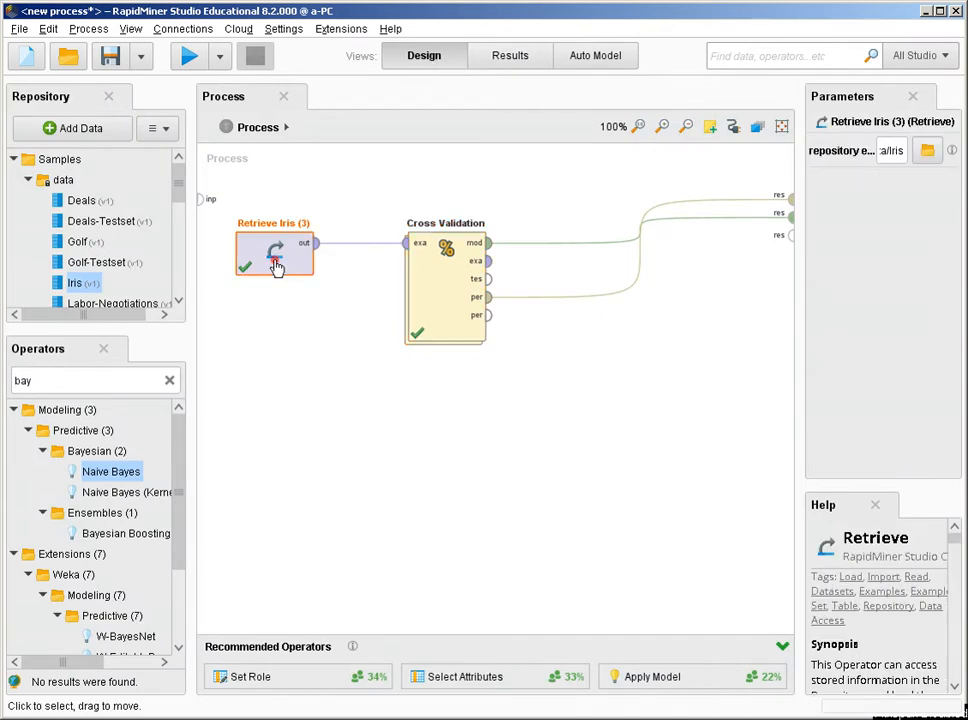
key(Delete)
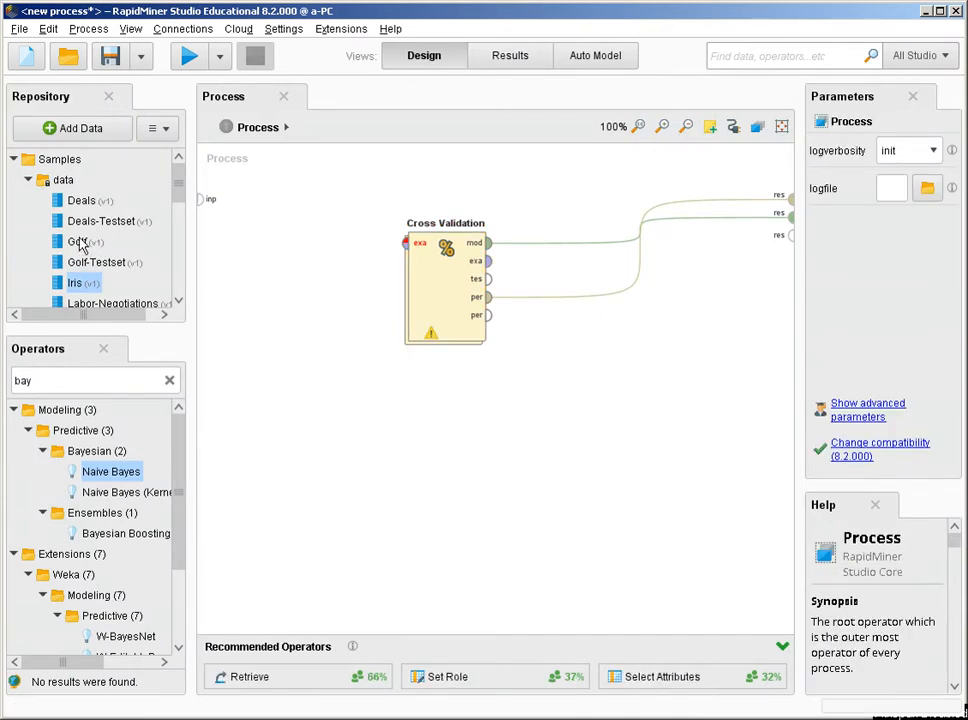
drag(85, 242, 270, 244)
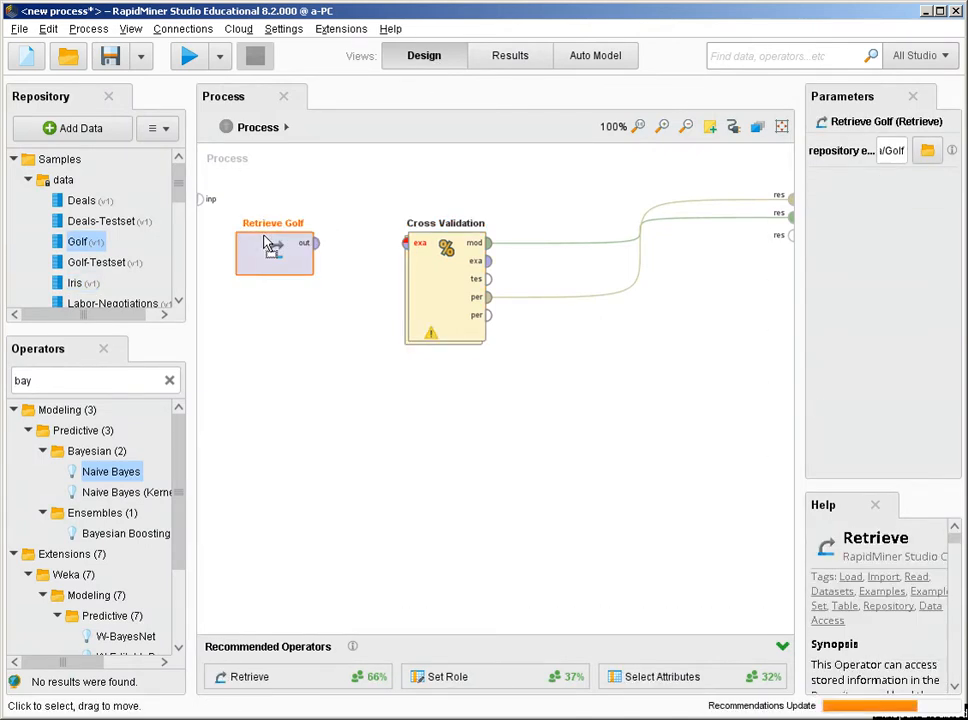
click(314, 245)
click(404, 246)
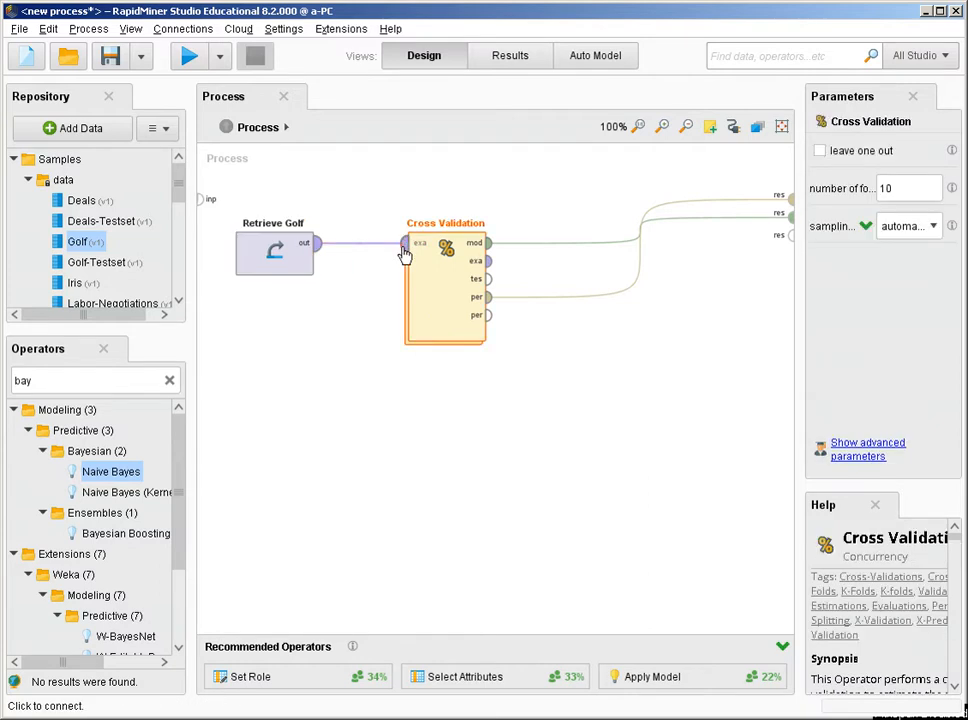
click(196, 66)
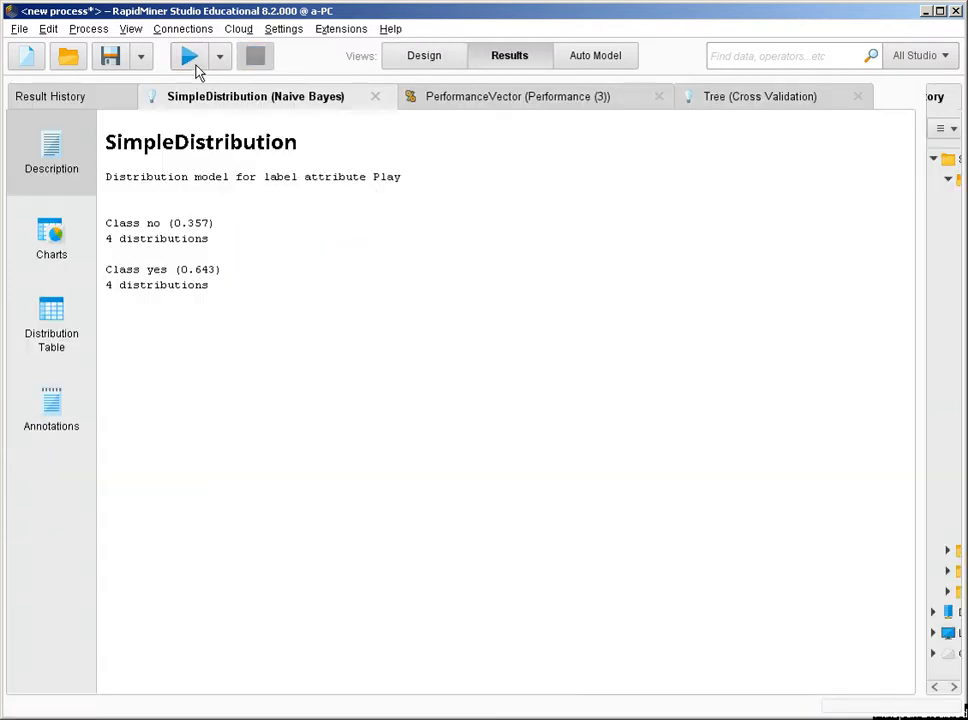
Examine the Golf model's Outlook and Temperature distribution charts and its distribution table
click(66, 250)
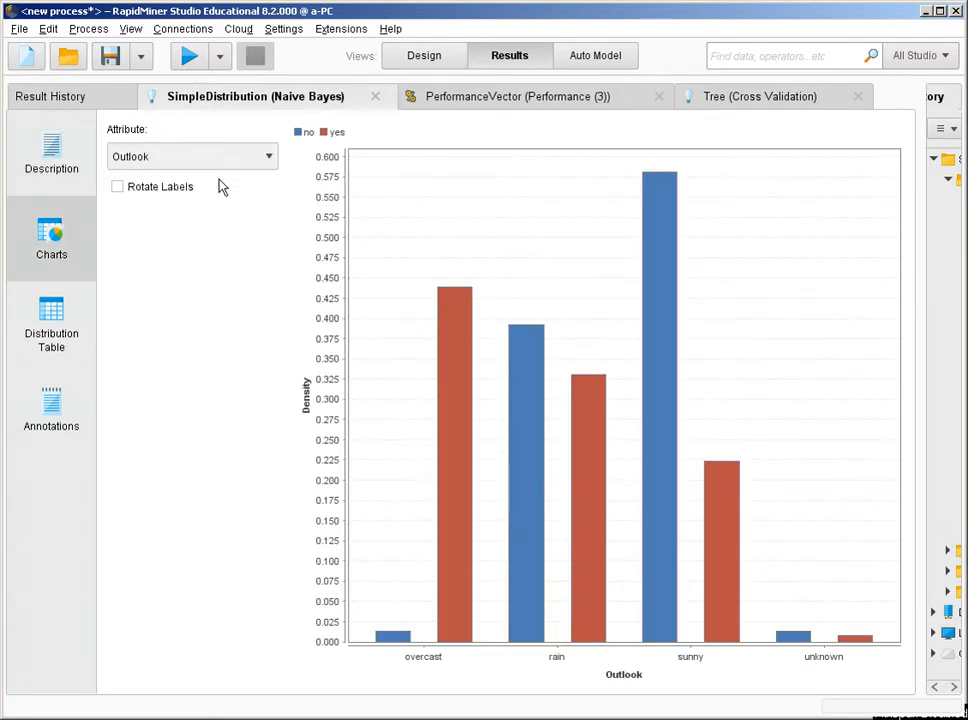
click(221, 162)
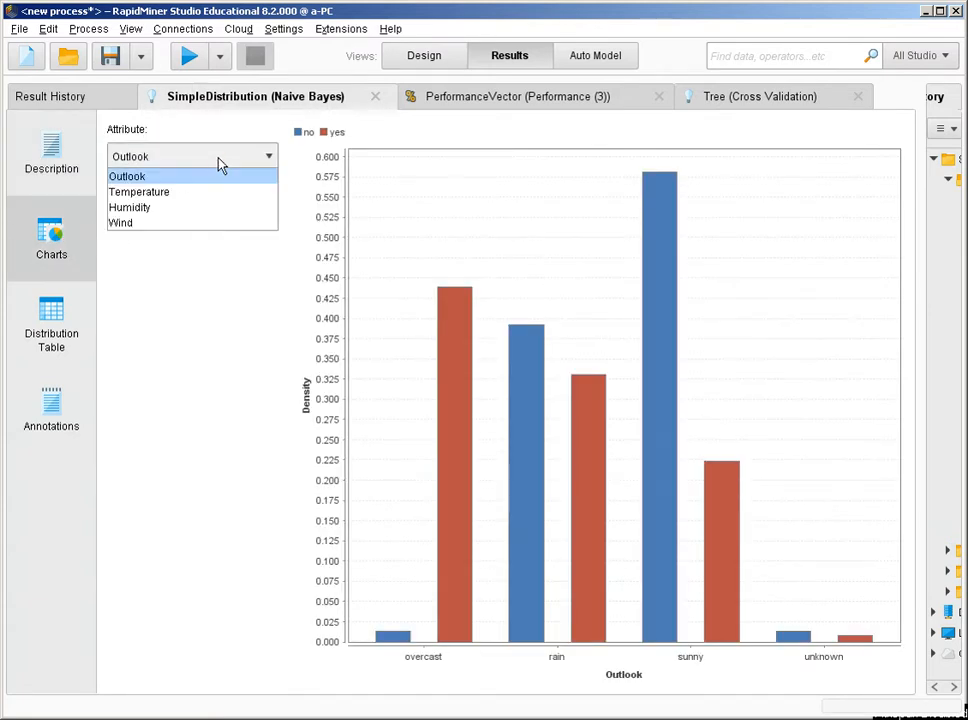
click(176, 198)
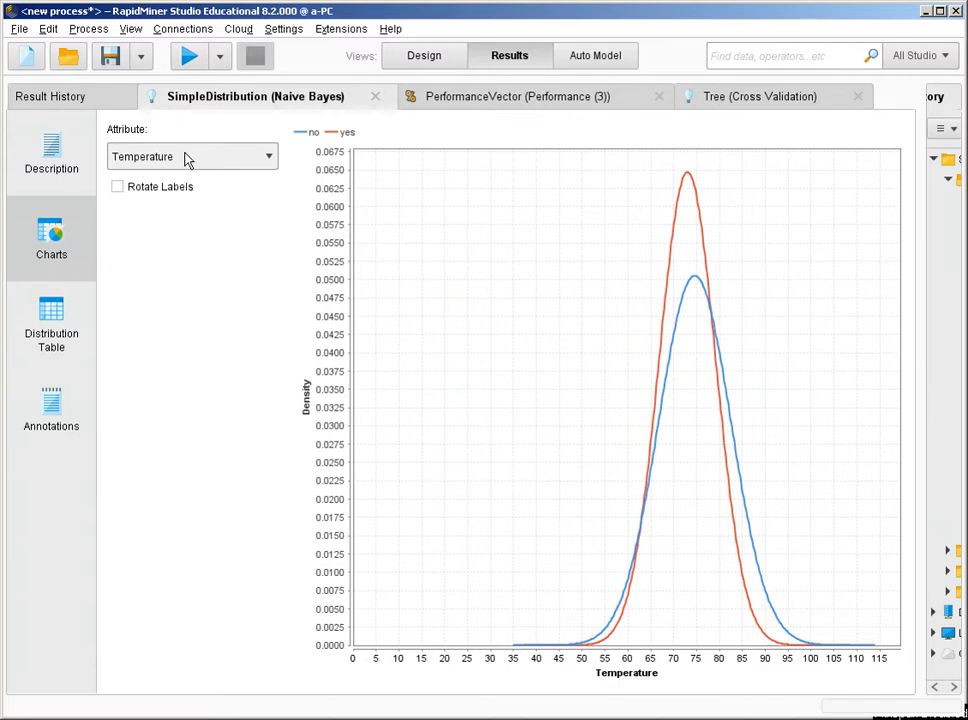
click(188, 160)
click(186, 179)
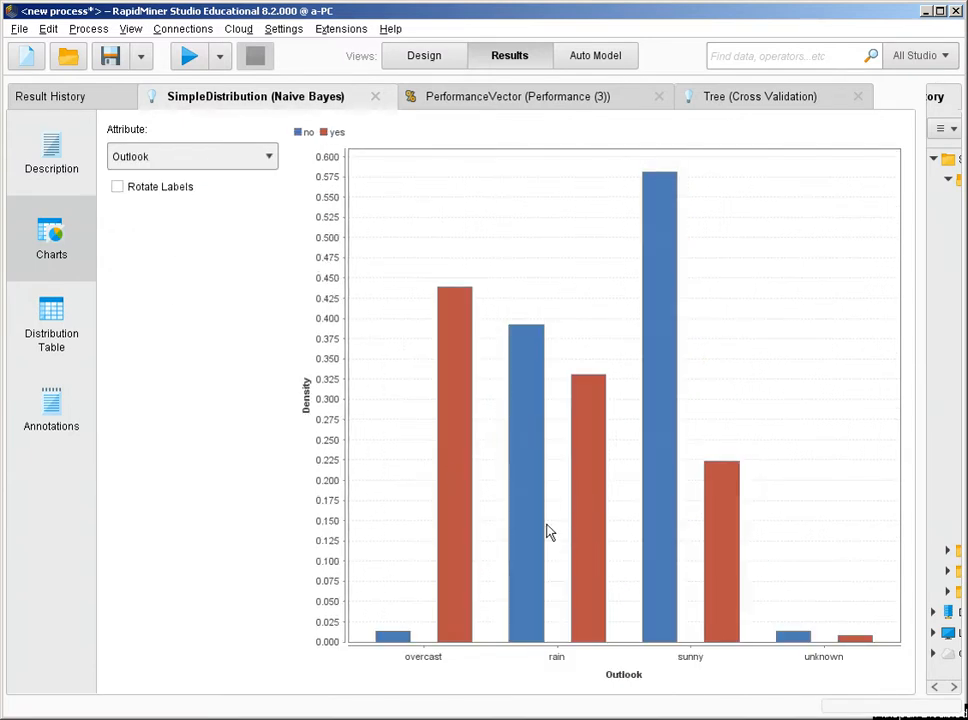
click(57, 340)
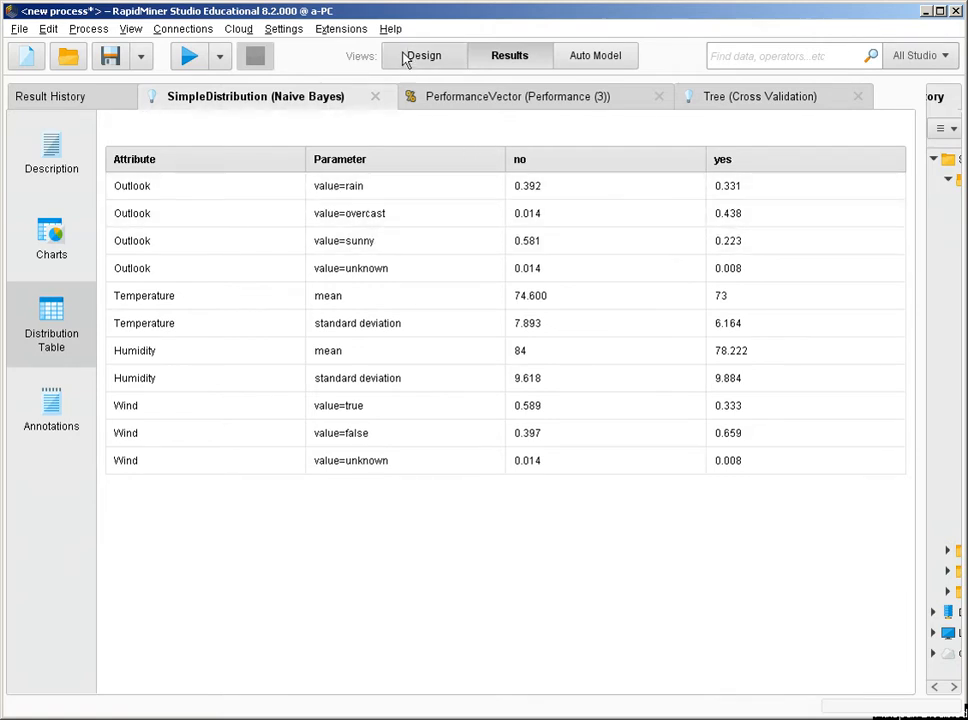
Replace Retrieve Golf with the Iris sample data and connect its output to the Cross Validation example input
click(433, 60)
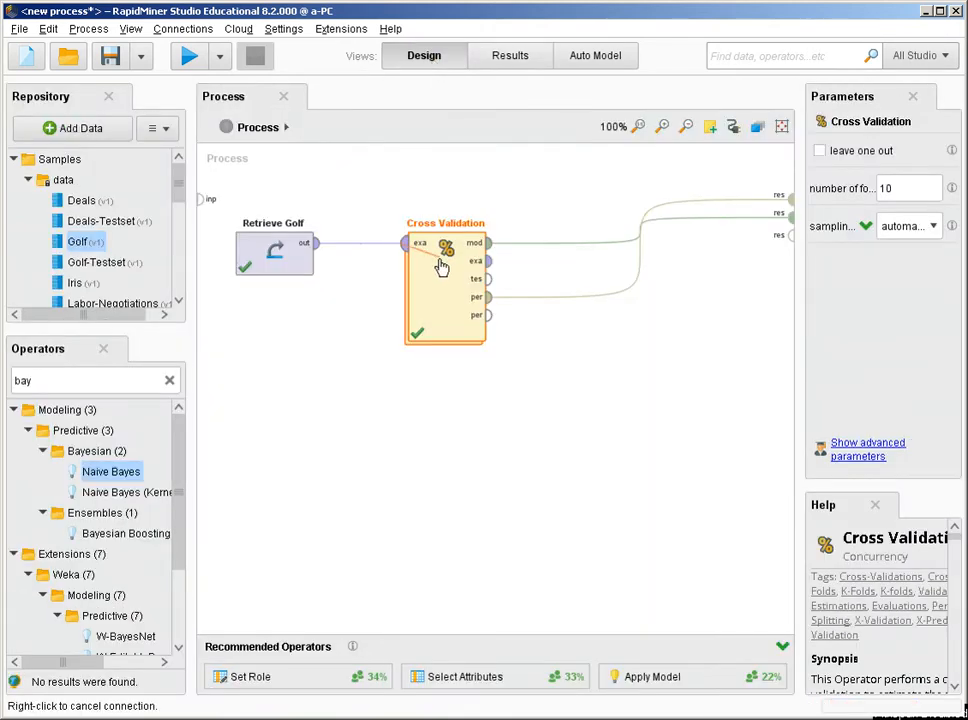
click(279, 258)
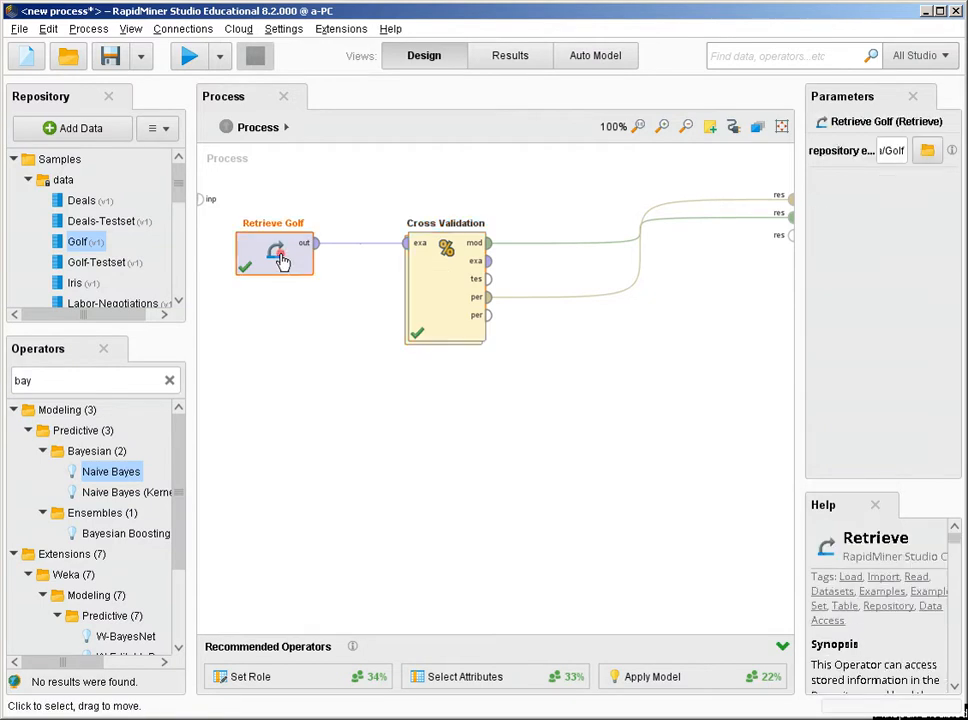
key(Delete)
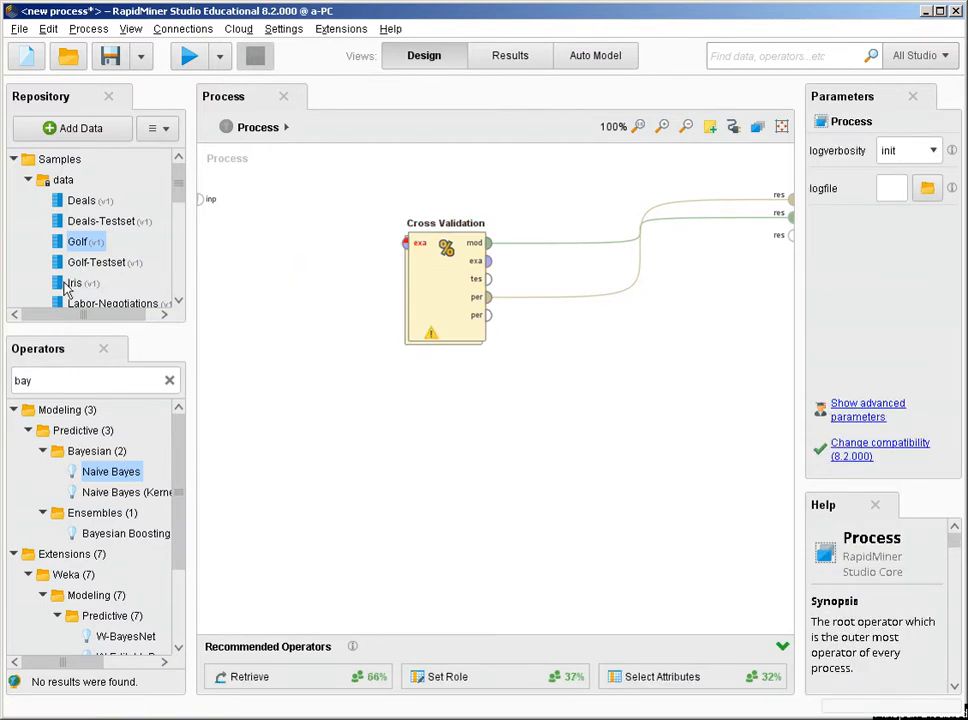
drag(75, 283, 248, 257)
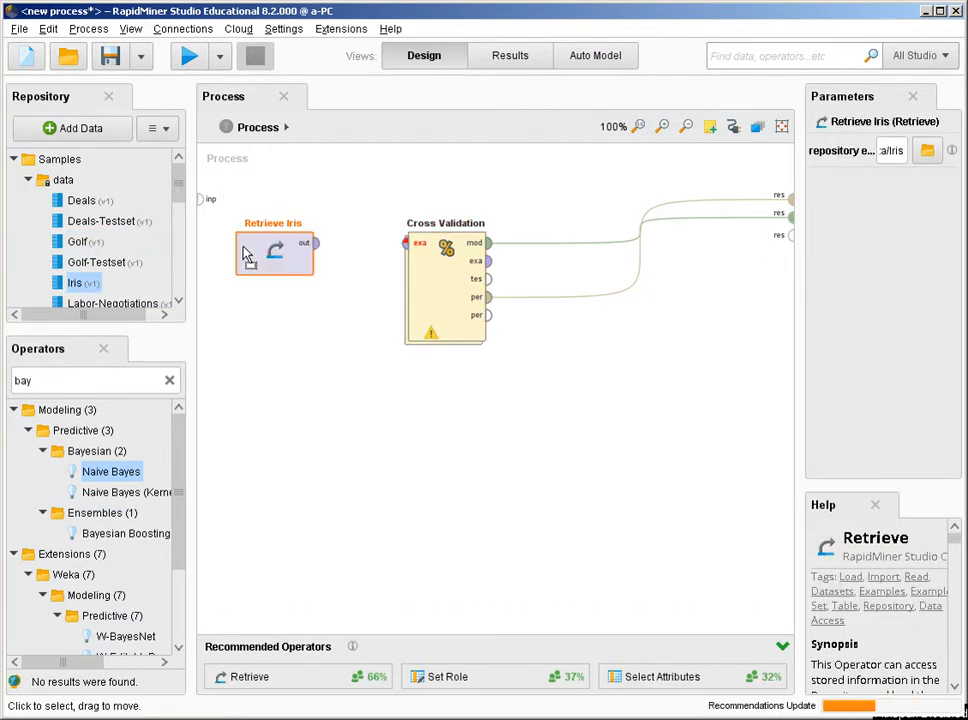
click(316, 243)
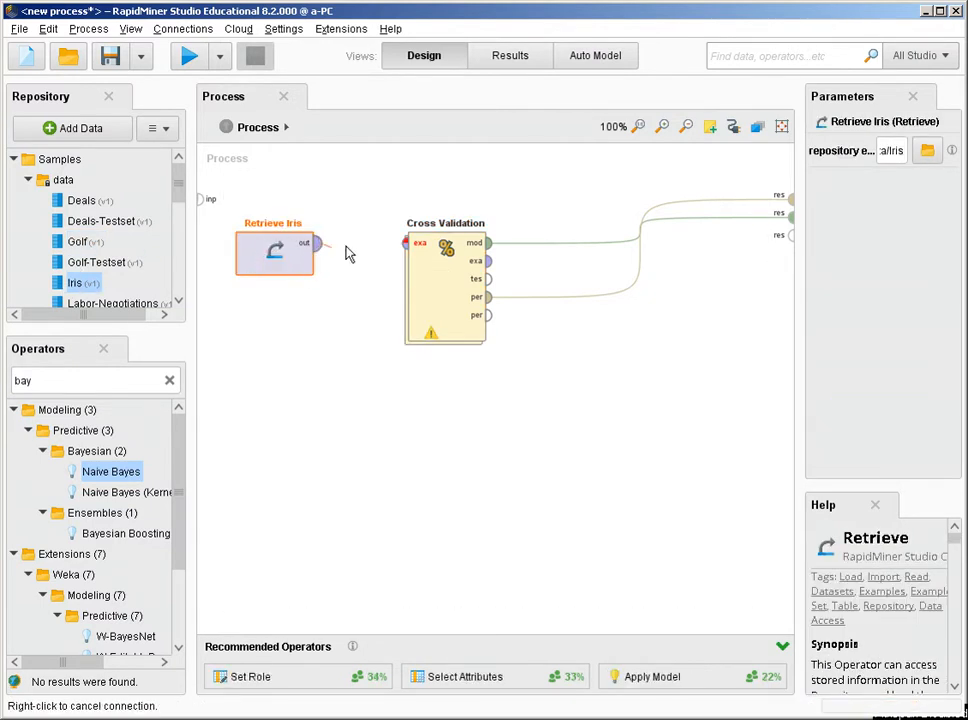
click(405, 244)
Open the Cross Validation subprocess and delete the Naive Bayes operator from its Training area
click(431, 311)
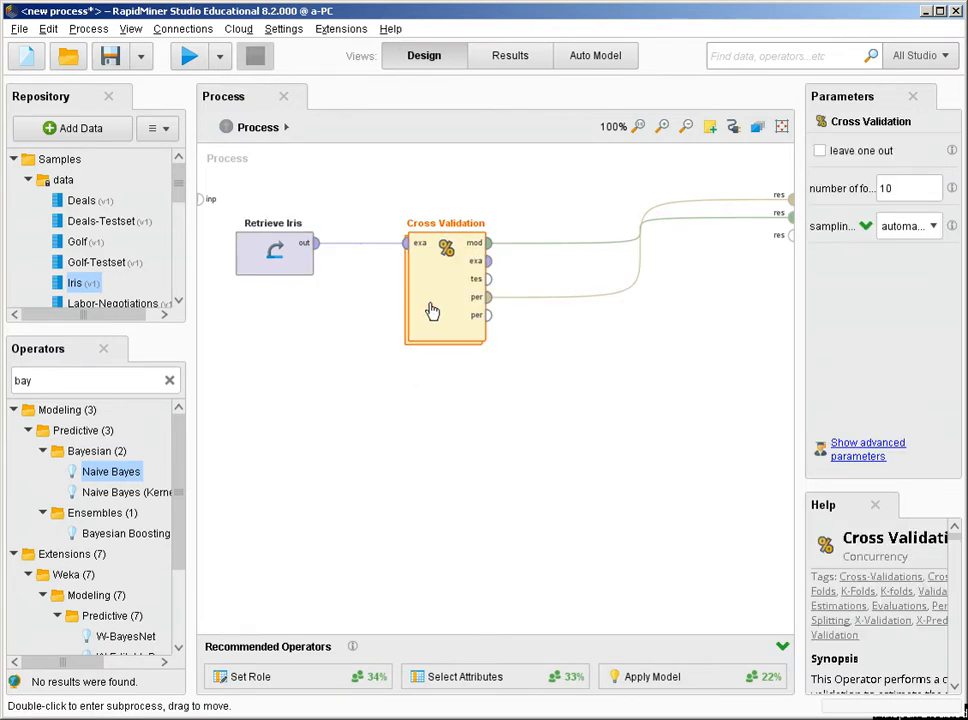
double_click(431, 311)
click(313, 237)
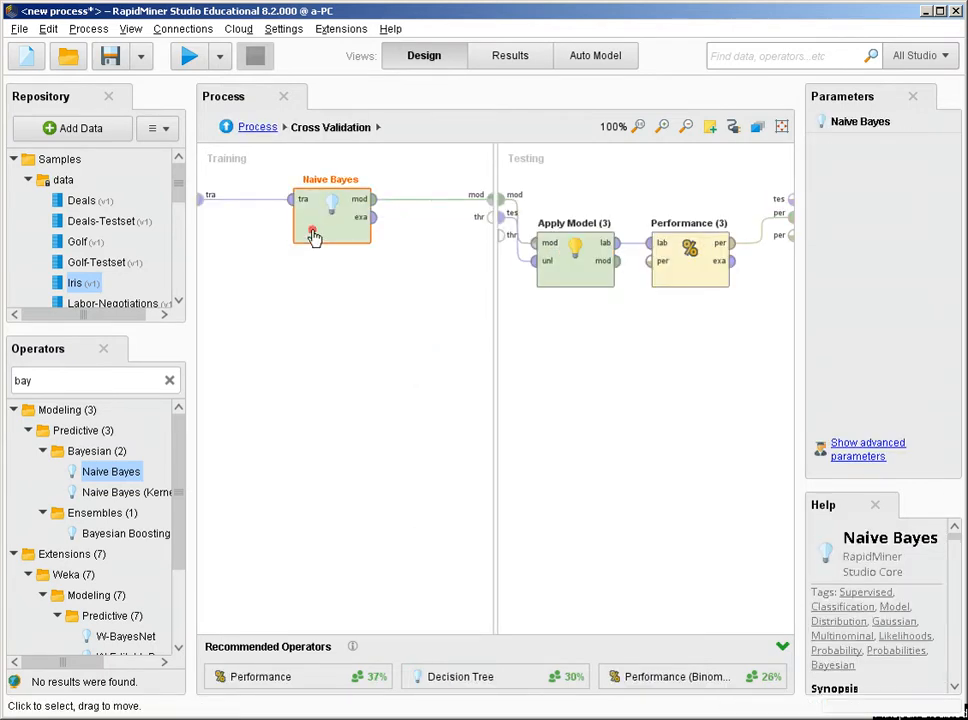
key(Delete)
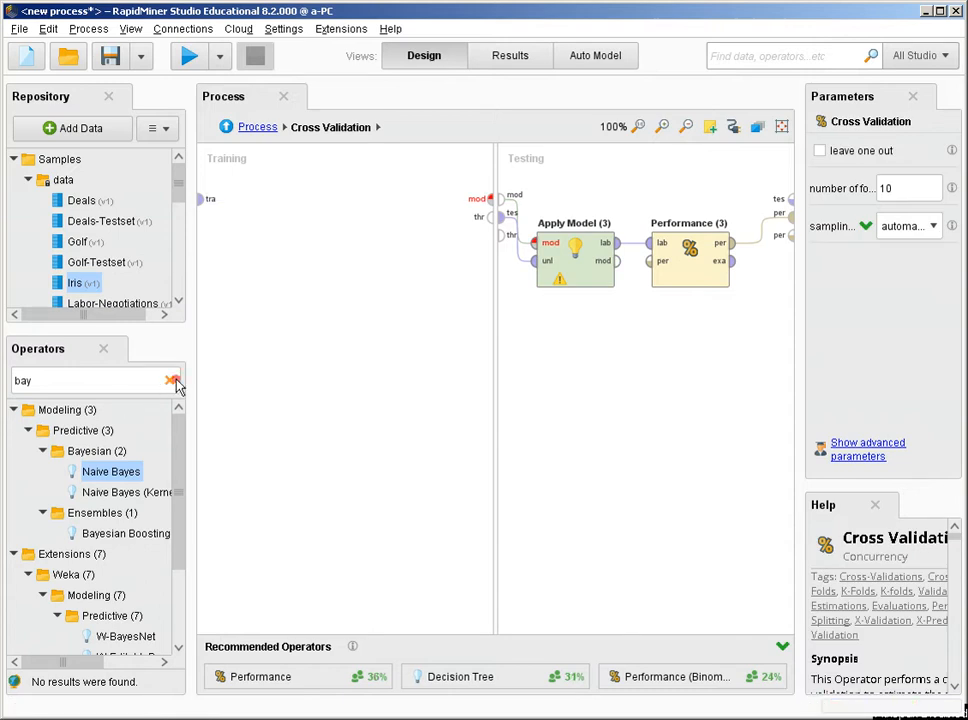
Find the Neural Net operator, add it to the Training area and connect its training input and model output
click(174, 381)
text(neur)
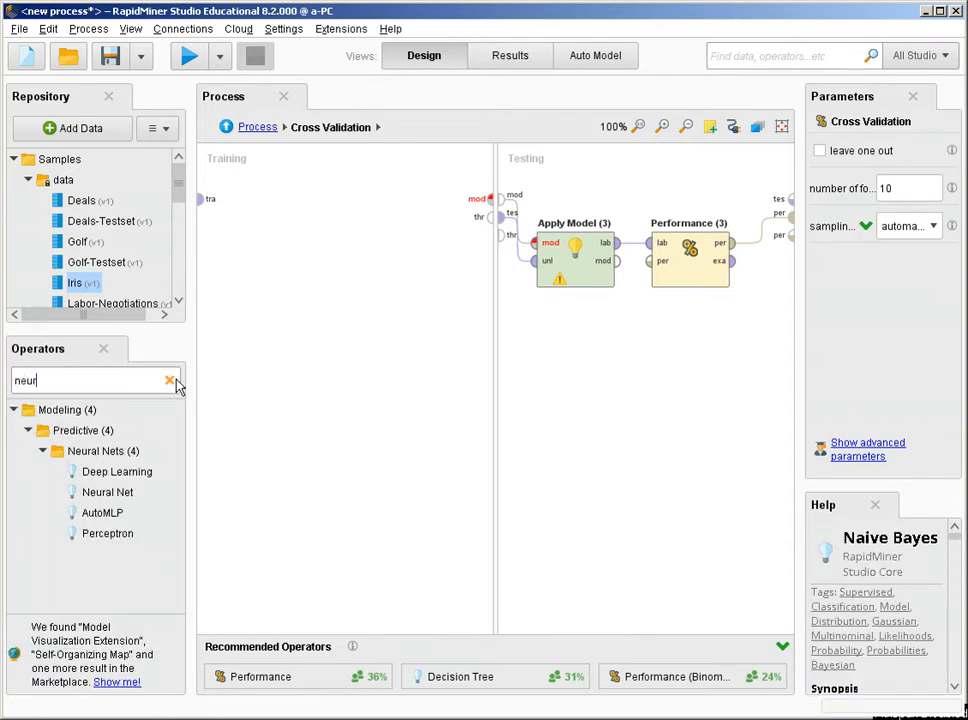
drag(107, 492, 312, 228)
click(203, 199)
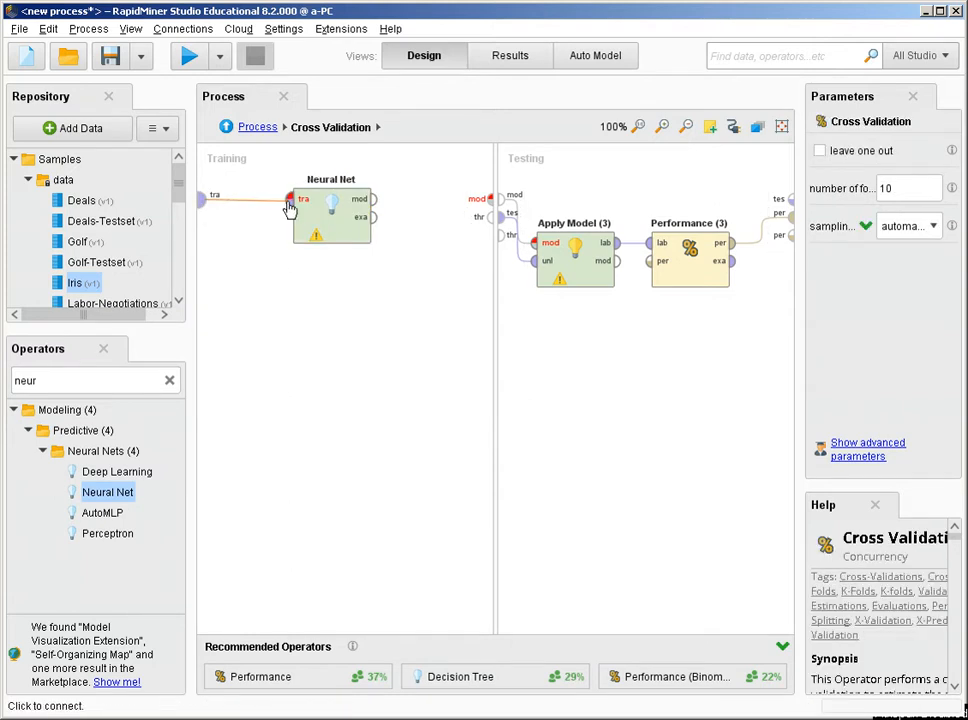
click(289, 203)
click(373, 199)
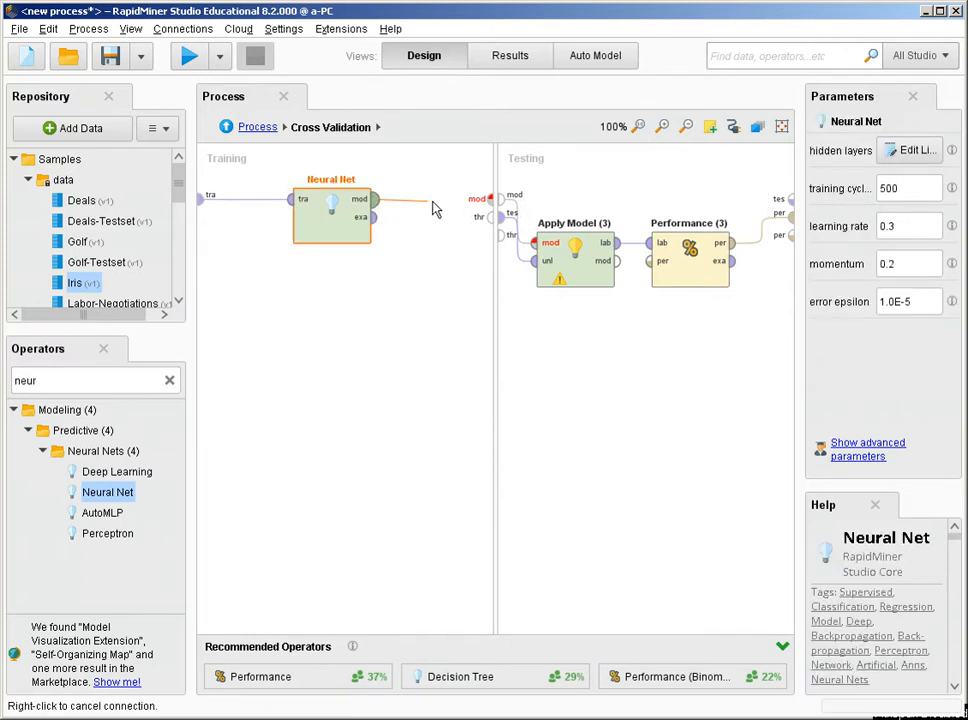
click(488, 199)
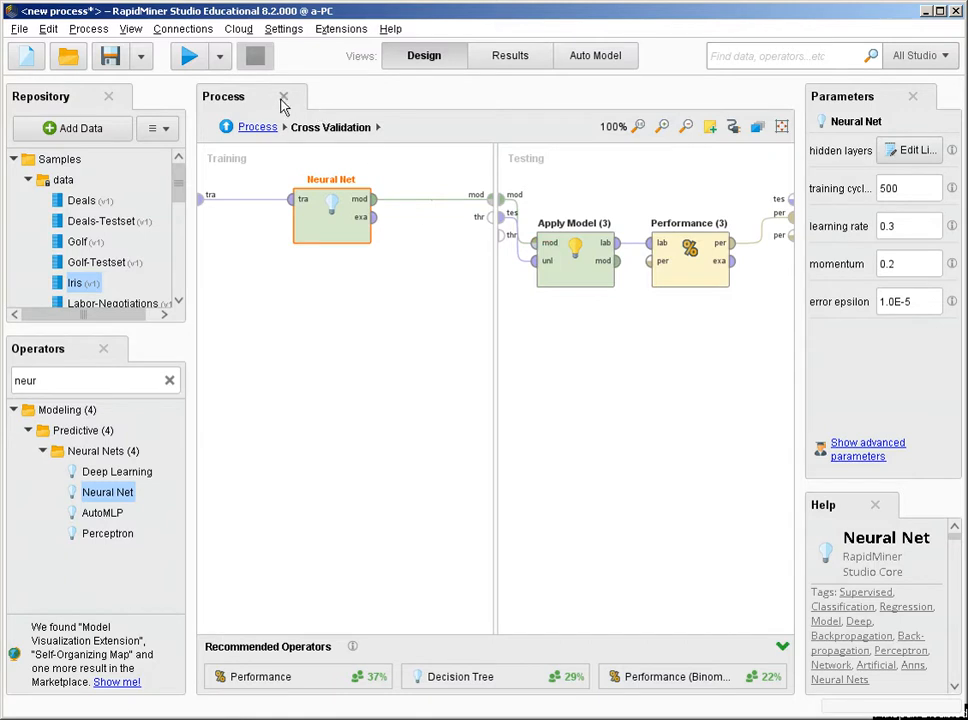
Run the process with the Neural Net and examine the performance table for Iris
click(193, 58)
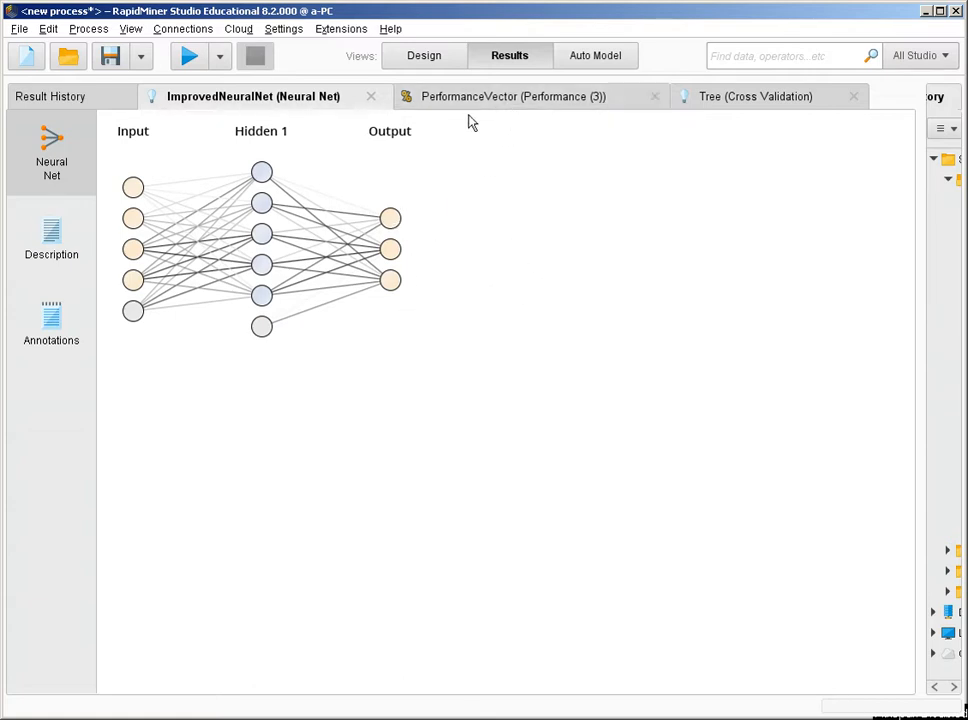
click(551, 108)
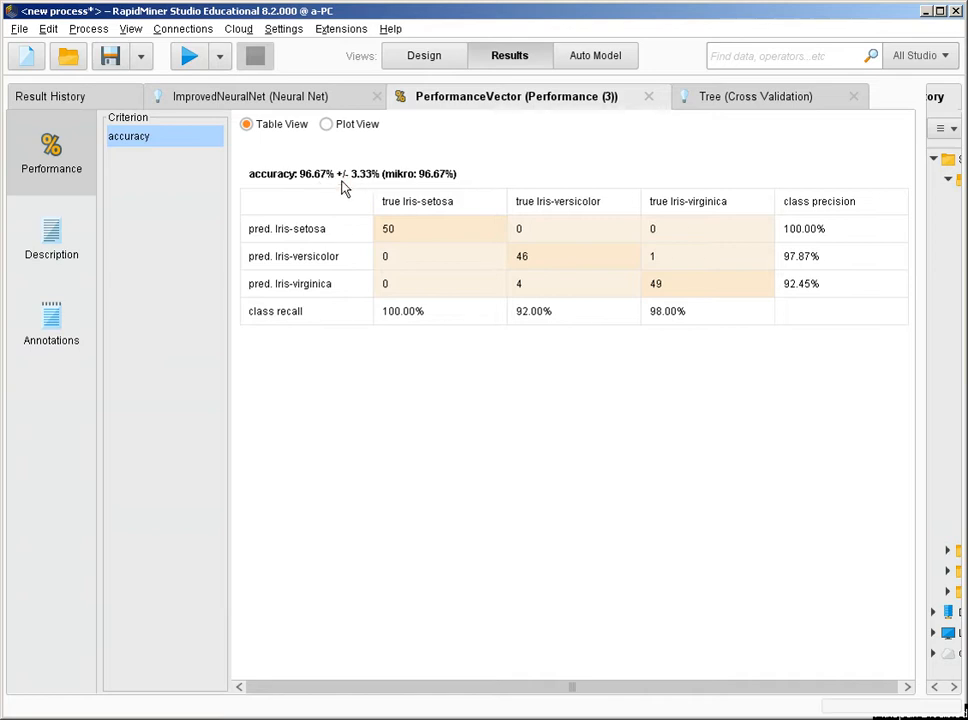
Define two hidden layers for the Neural Net: layer 1 with size 8 and layer 2 with size 12
click(432, 60)
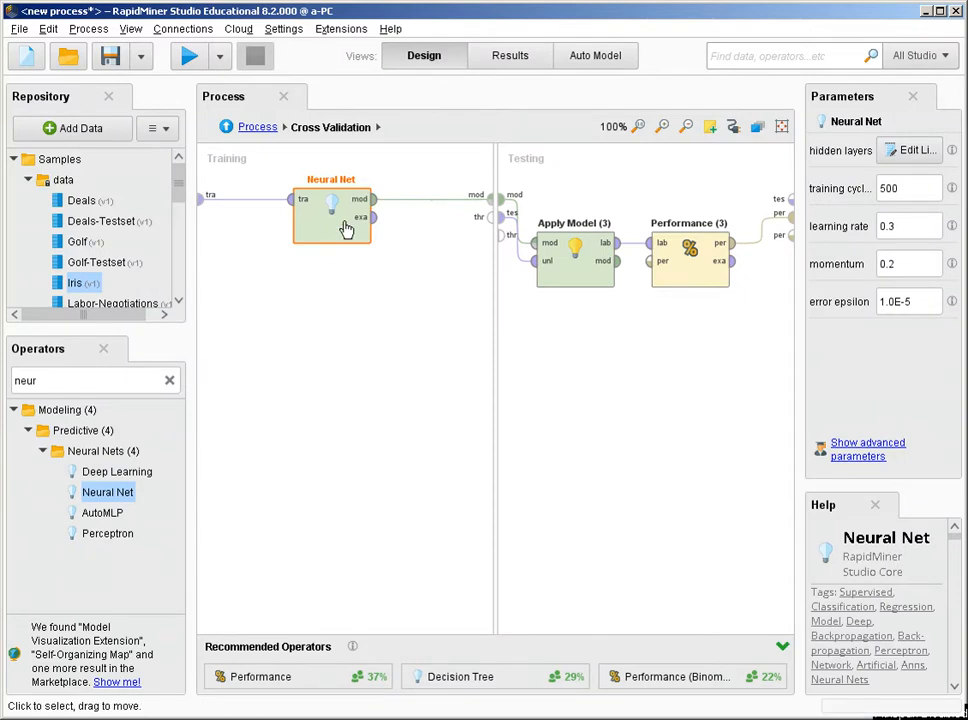
click(897, 153)
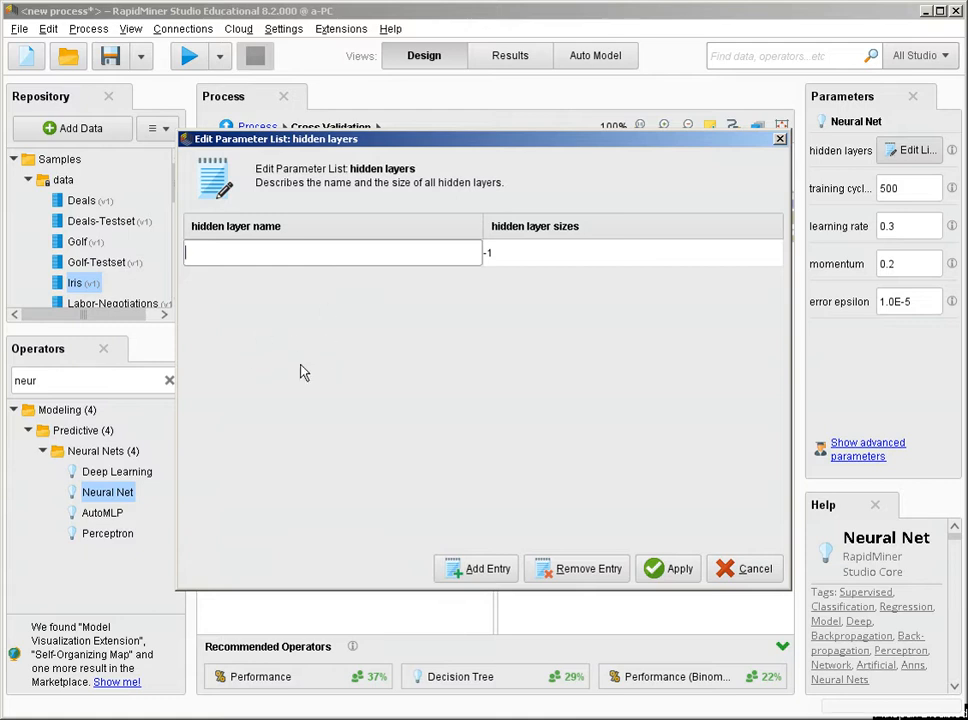
click(506, 261)
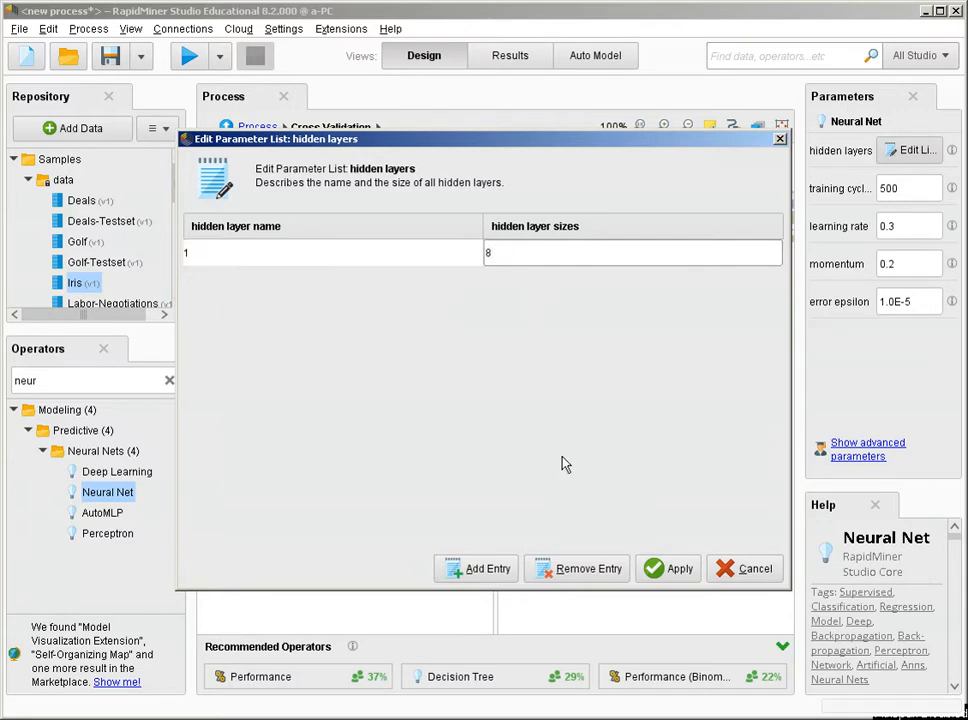
text(8)
click(487, 582)
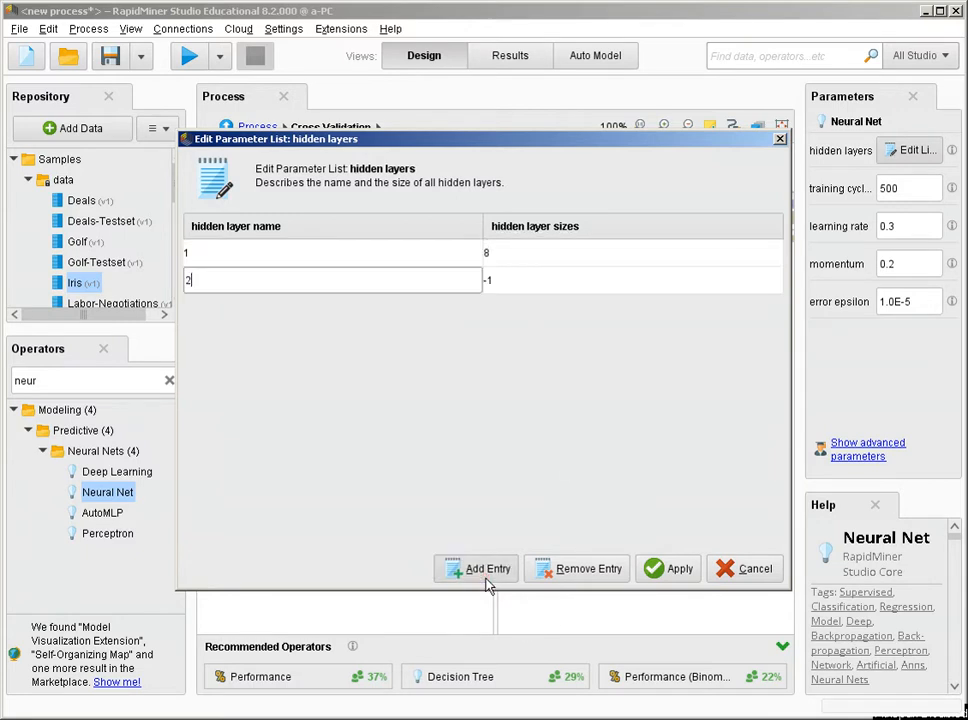
text(2)
click(510, 285)
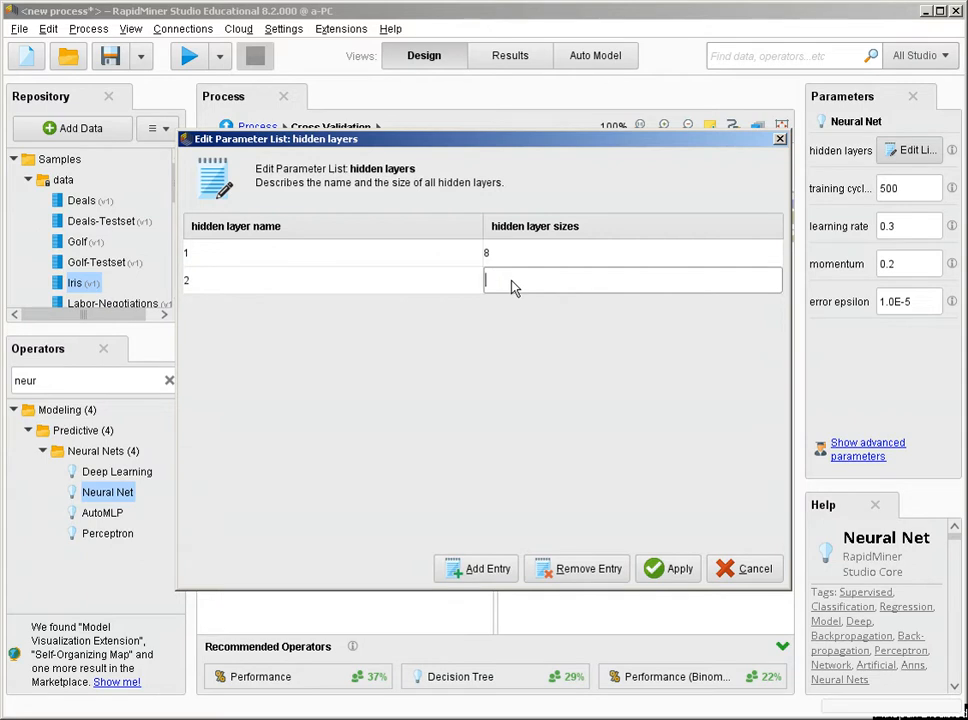
text(12)
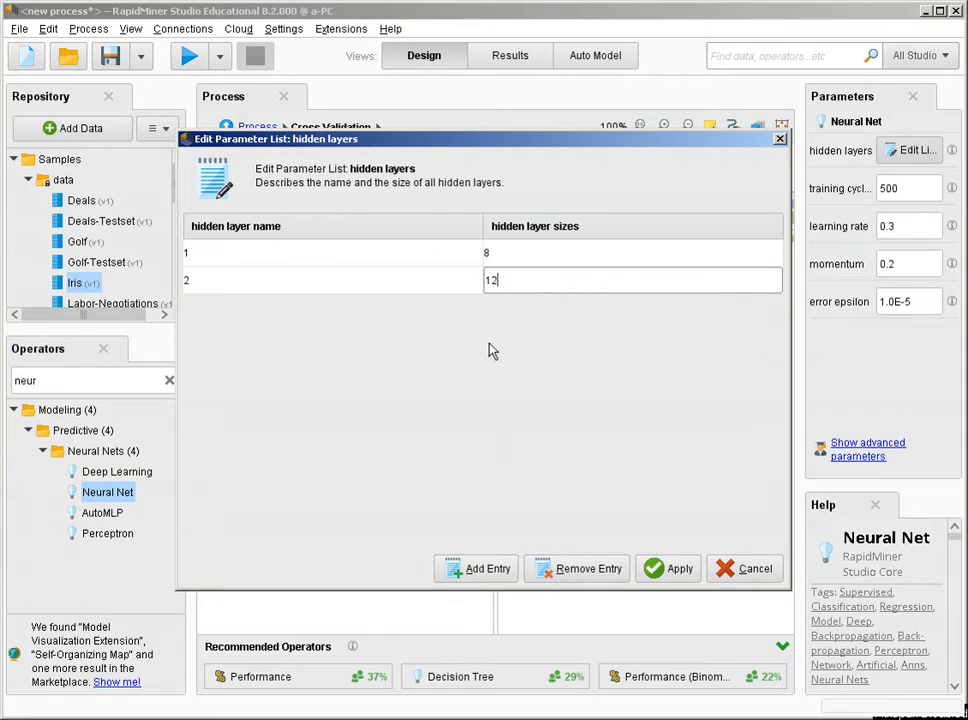
Add hidden layer 3 with size 6 and apply the hidden layers list
click(488, 568)
text(3)
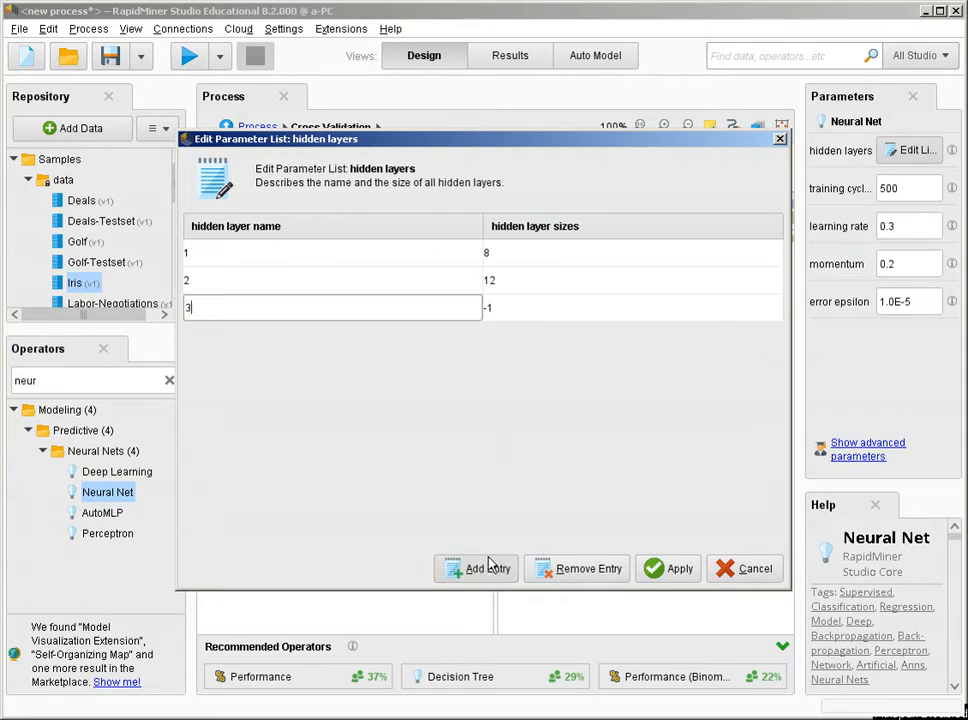
click(503, 310)
text(6)
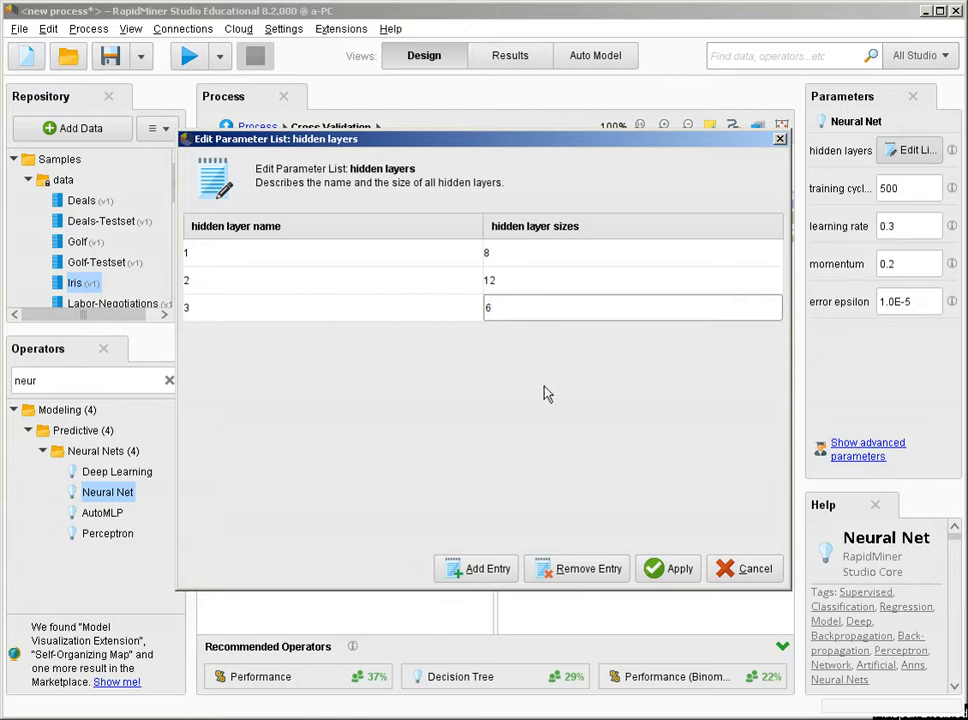
click(670, 568)
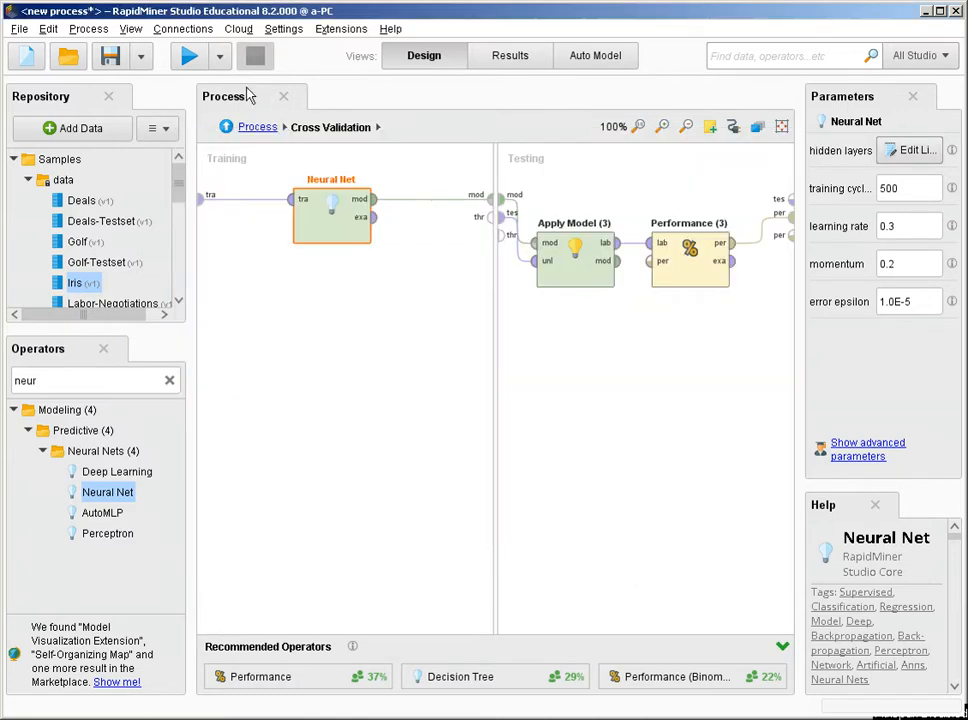
Run the process with the three hidden layers and examine the performance table and the network diagram
click(193, 56)
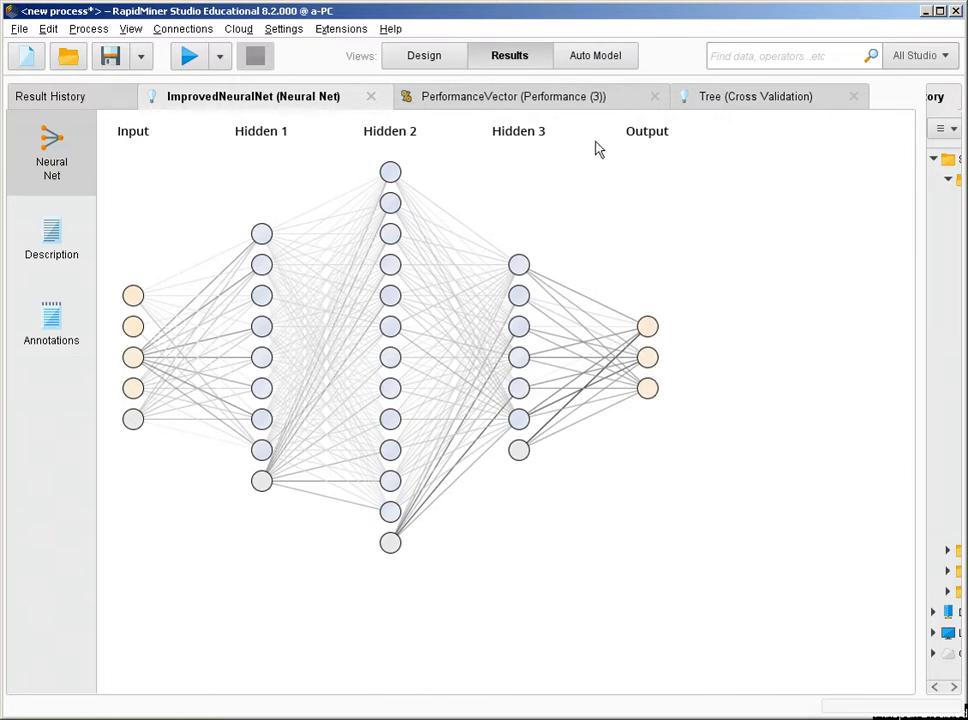
click(565, 100)
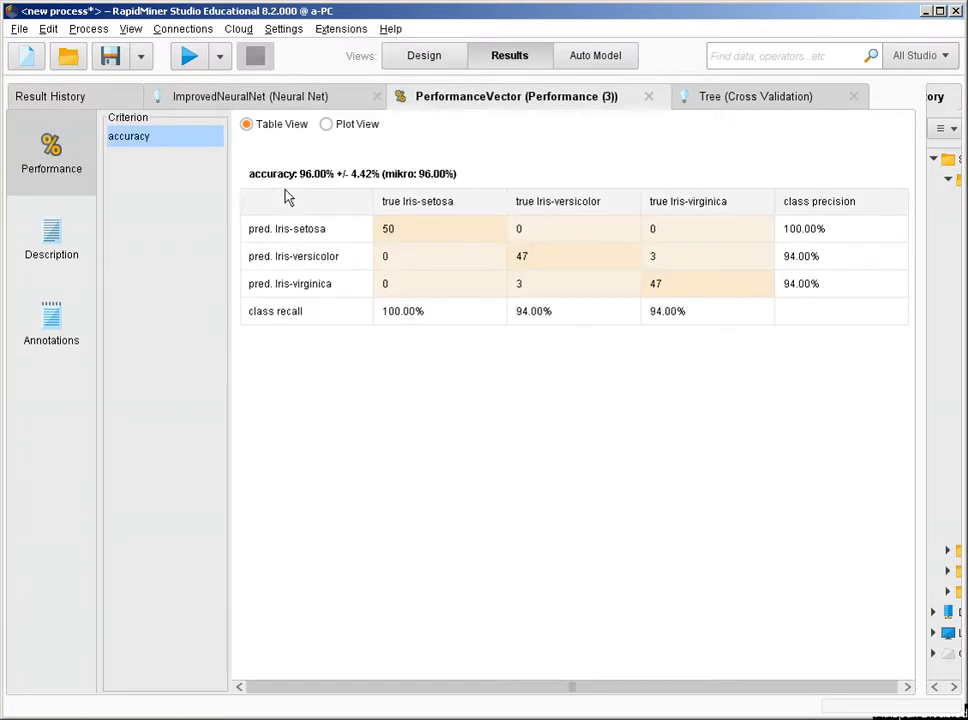
click(333, 173)
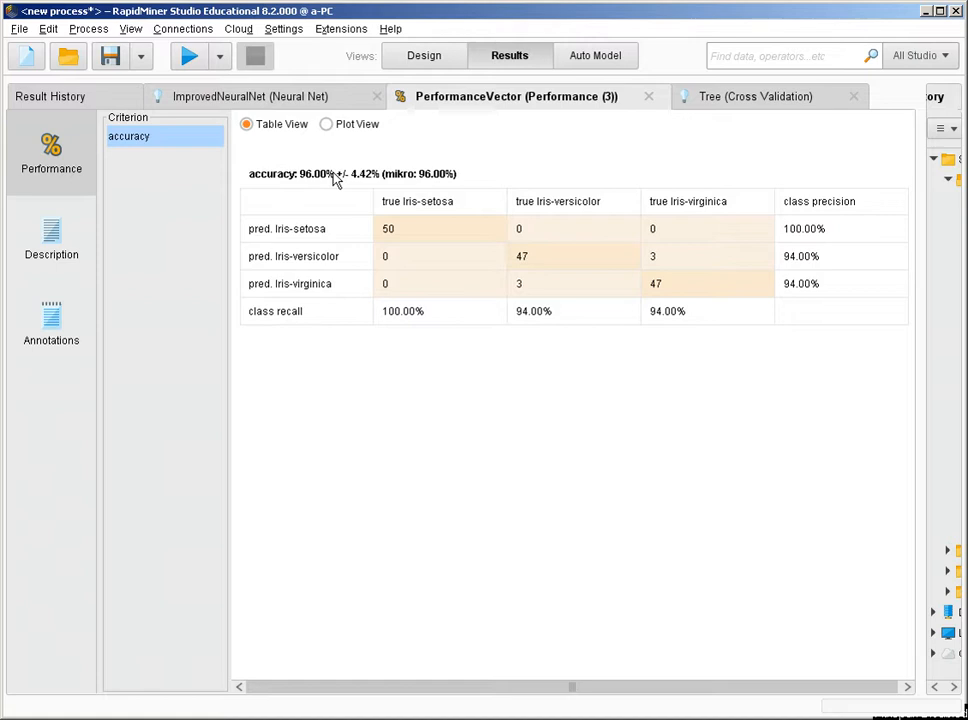
click(270, 100)
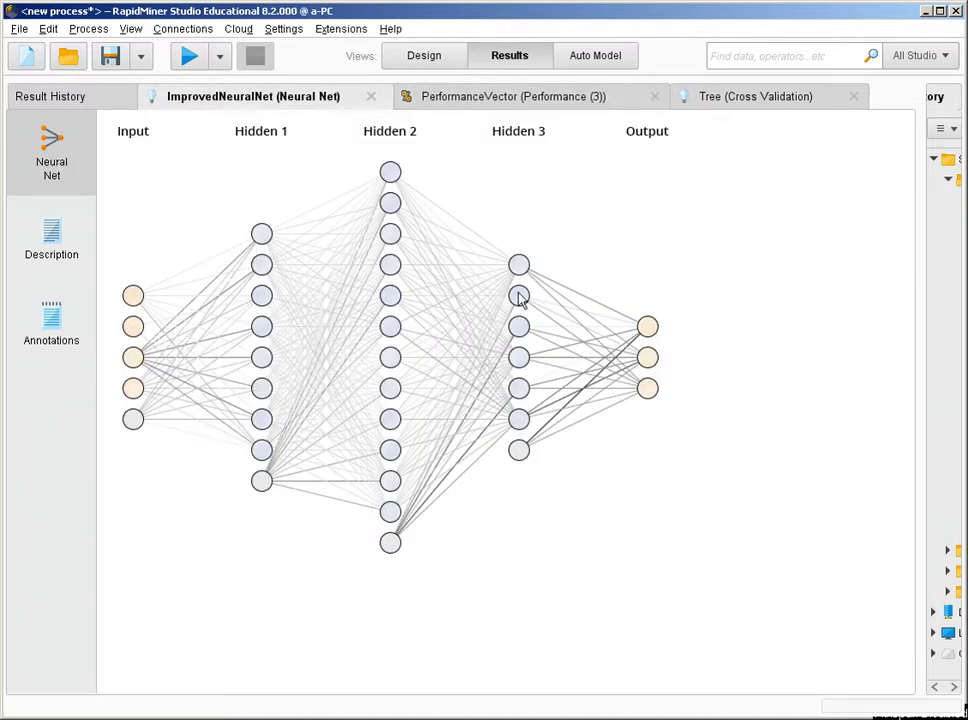
Look at the descriptions of the AutoMLP and Deep Learning operators in the process design
click(424, 58)
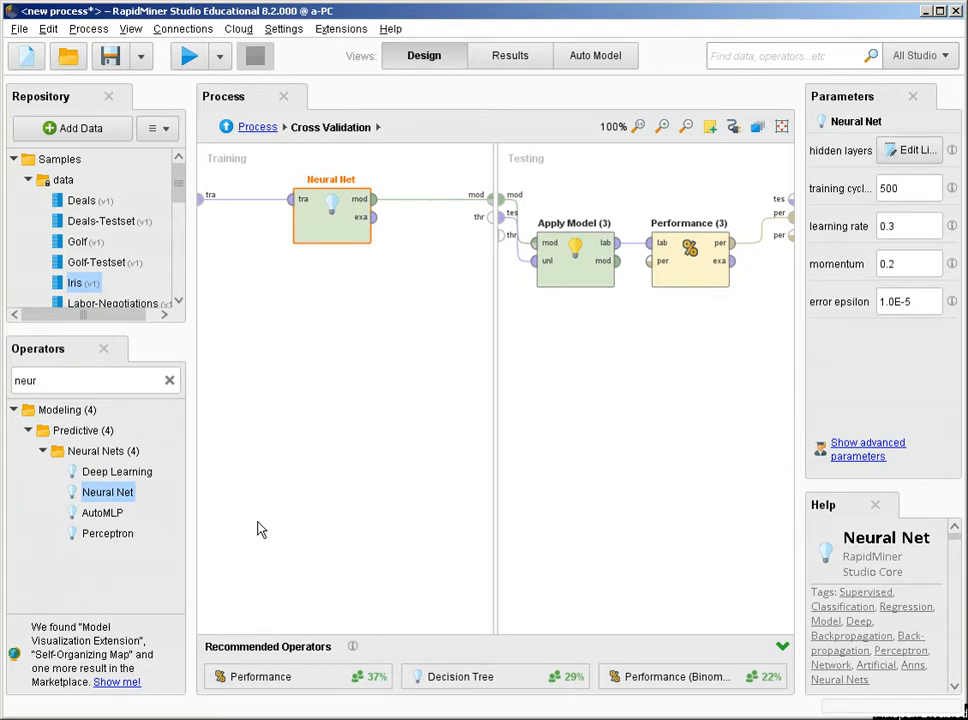
click(104, 513)
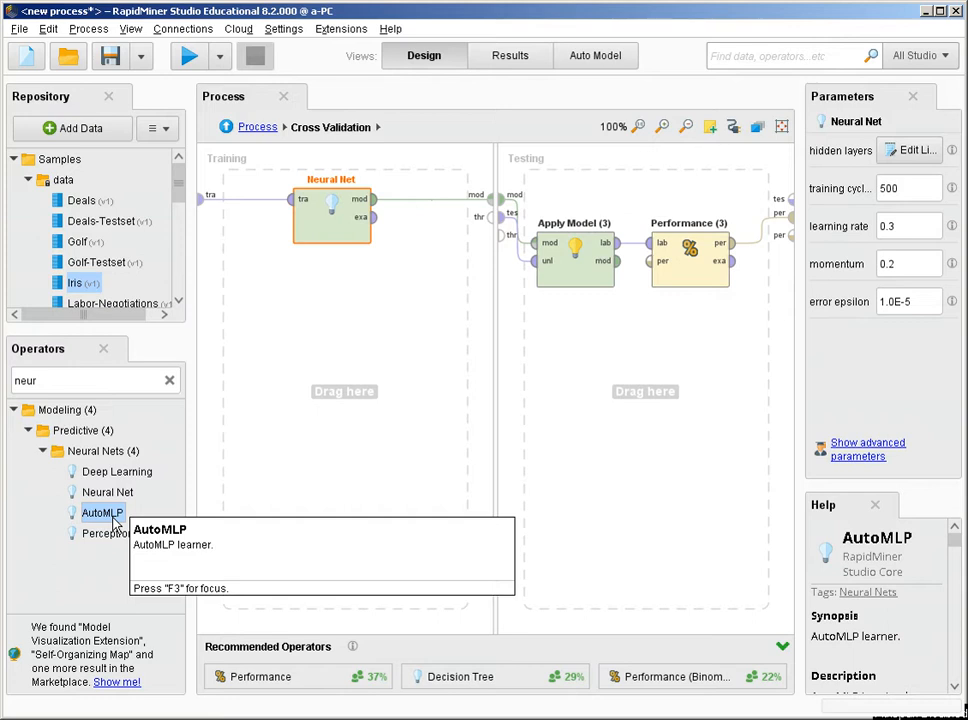
click(133, 477)
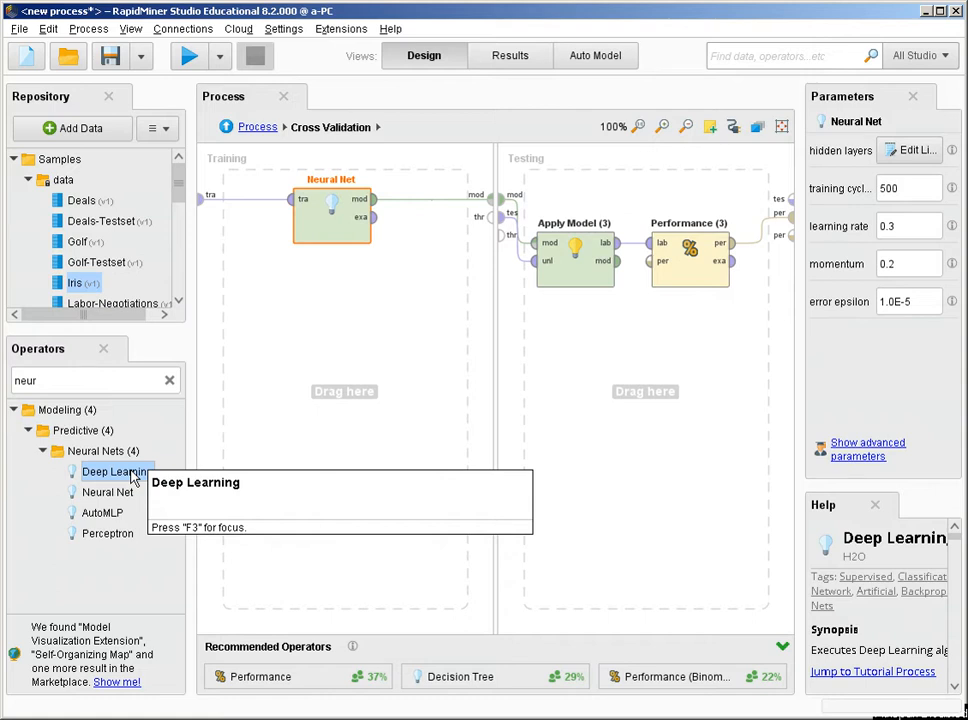
Clear the operator search and delete the Neural Net operator from the Training area
click(172, 382)
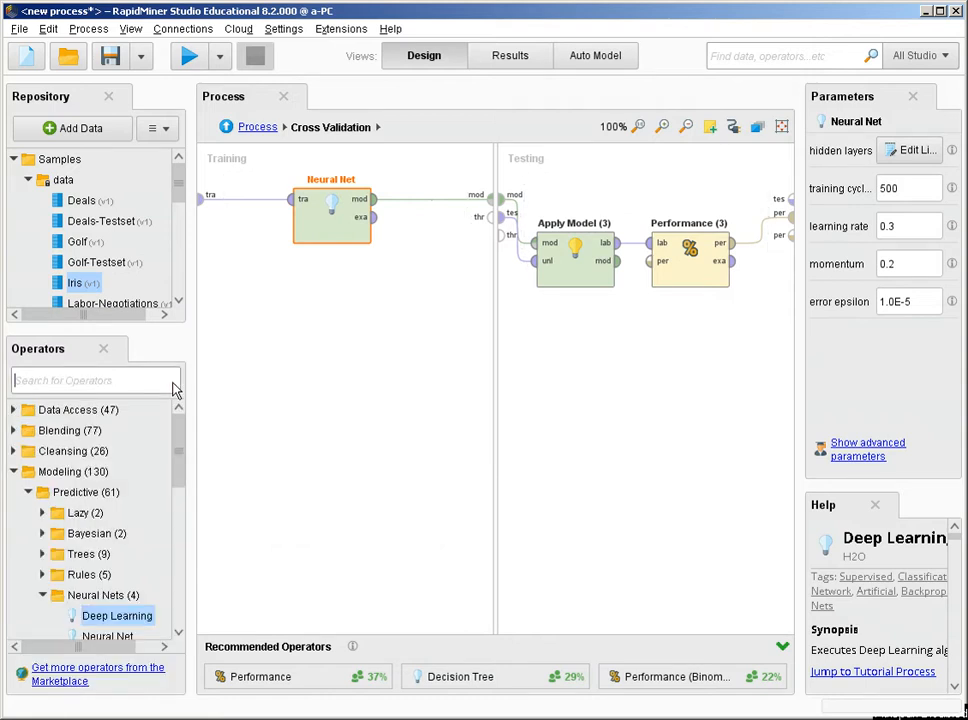
click(345, 233)
key(Delete)
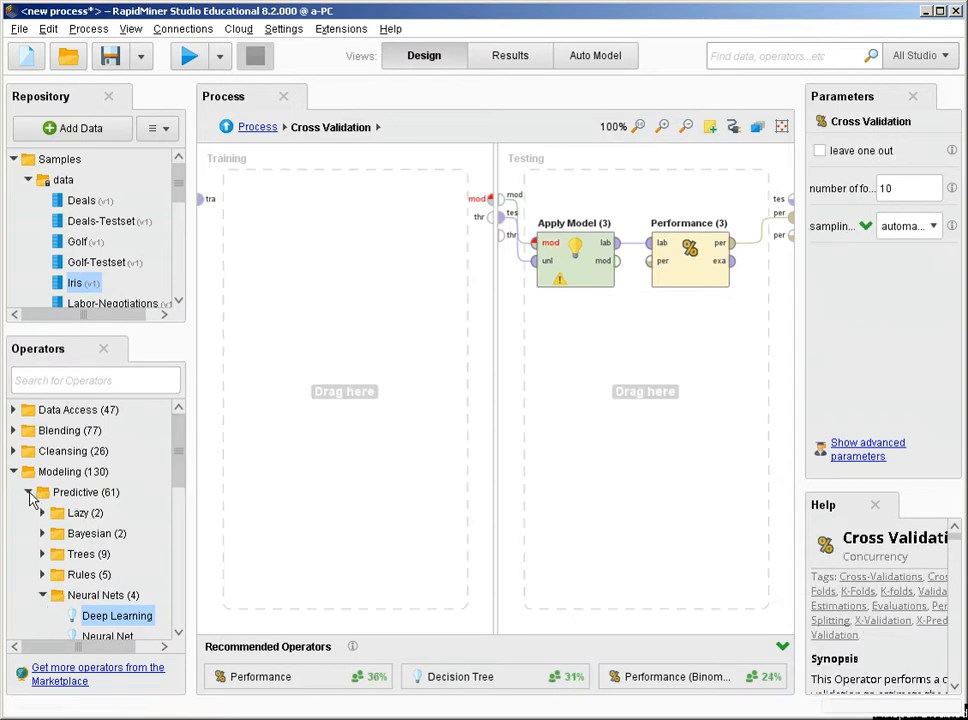
Browse the predictive modeling operators provided by the Weka extension
click(30, 493)
click(14, 471)
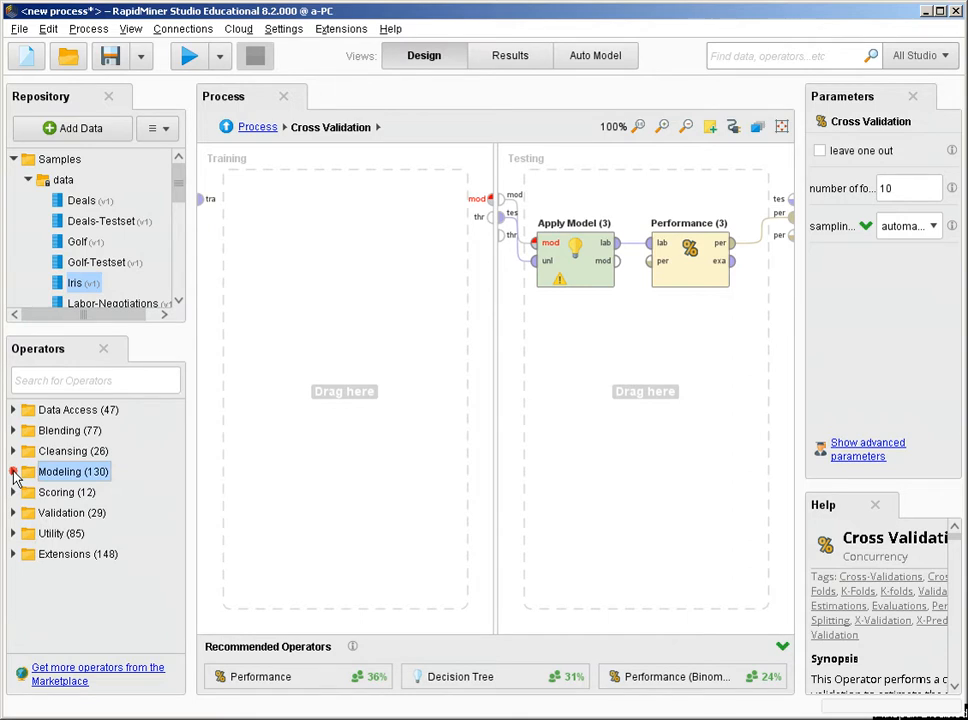
click(13, 555)
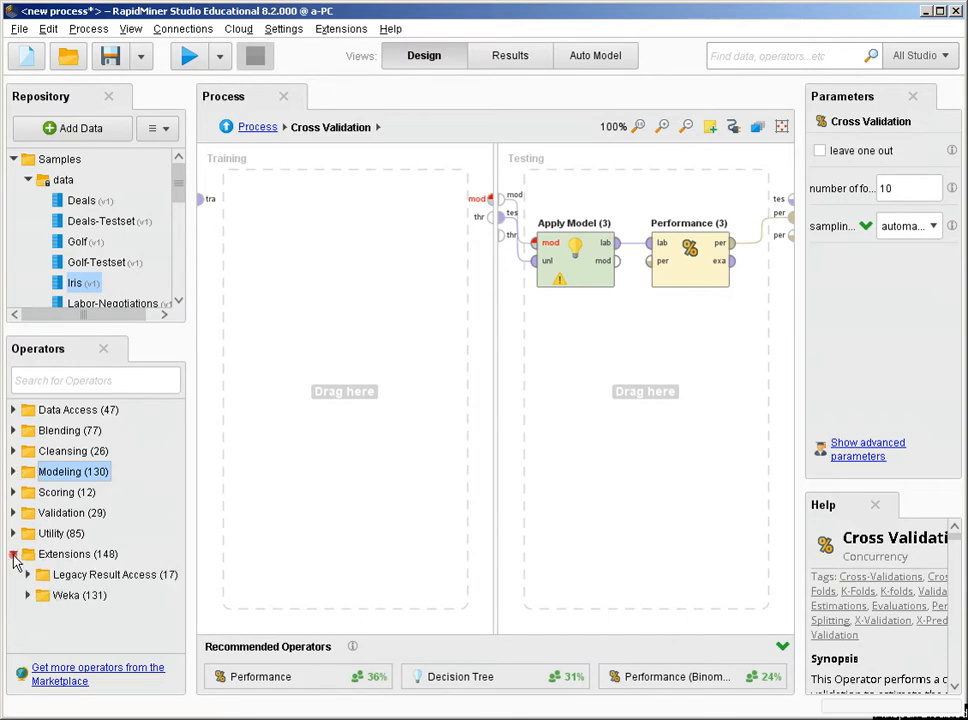
click(28, 596)
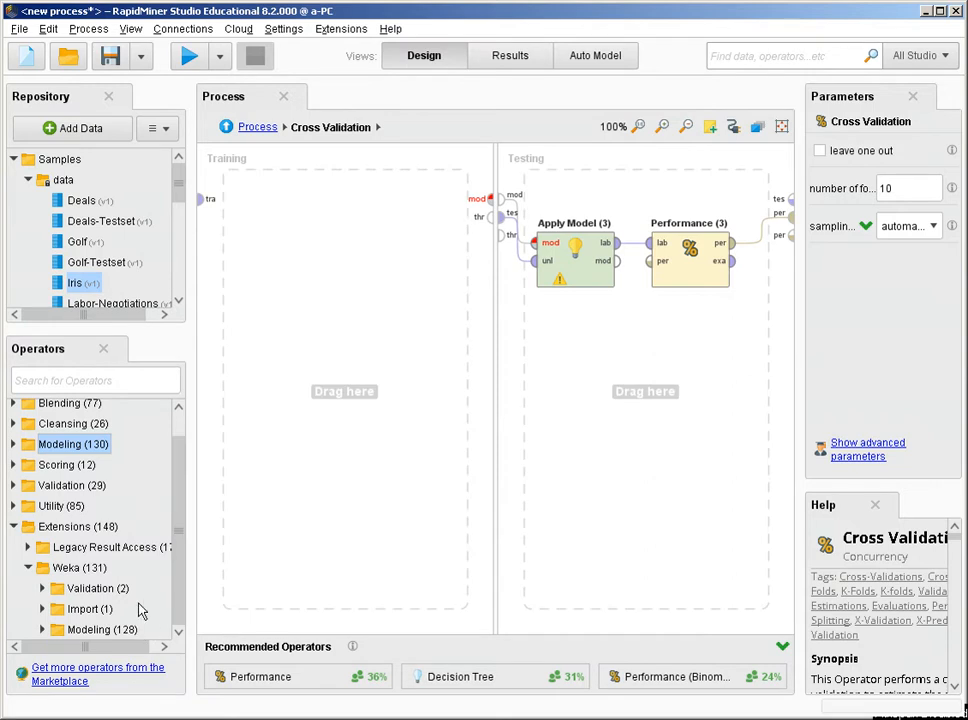
click(42, 630)
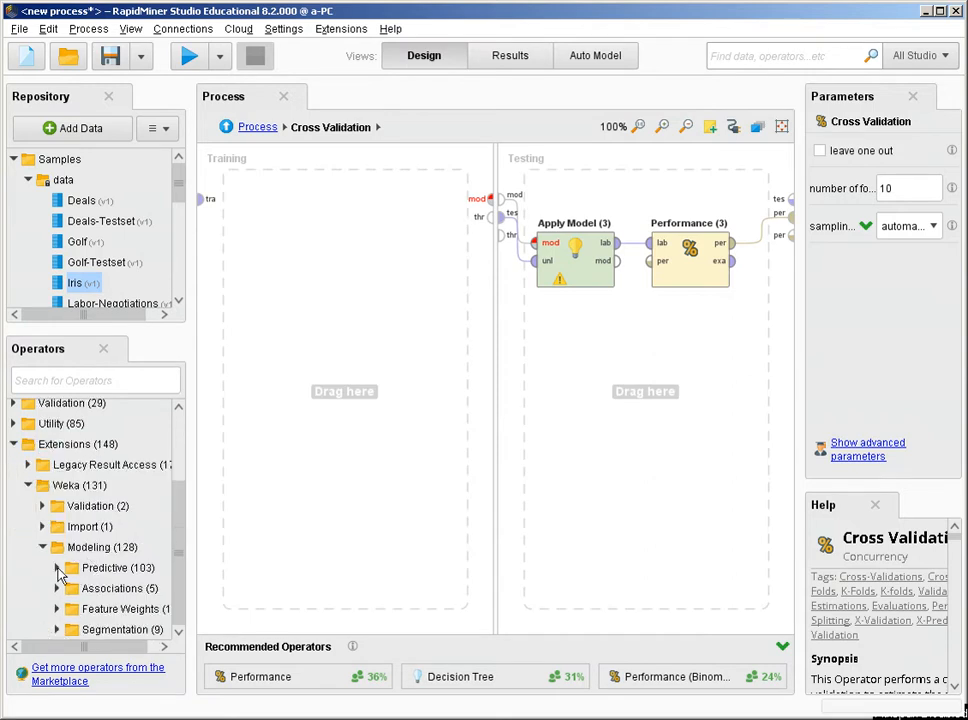
click(57, 568)
scroll(57, 575, down, 2)
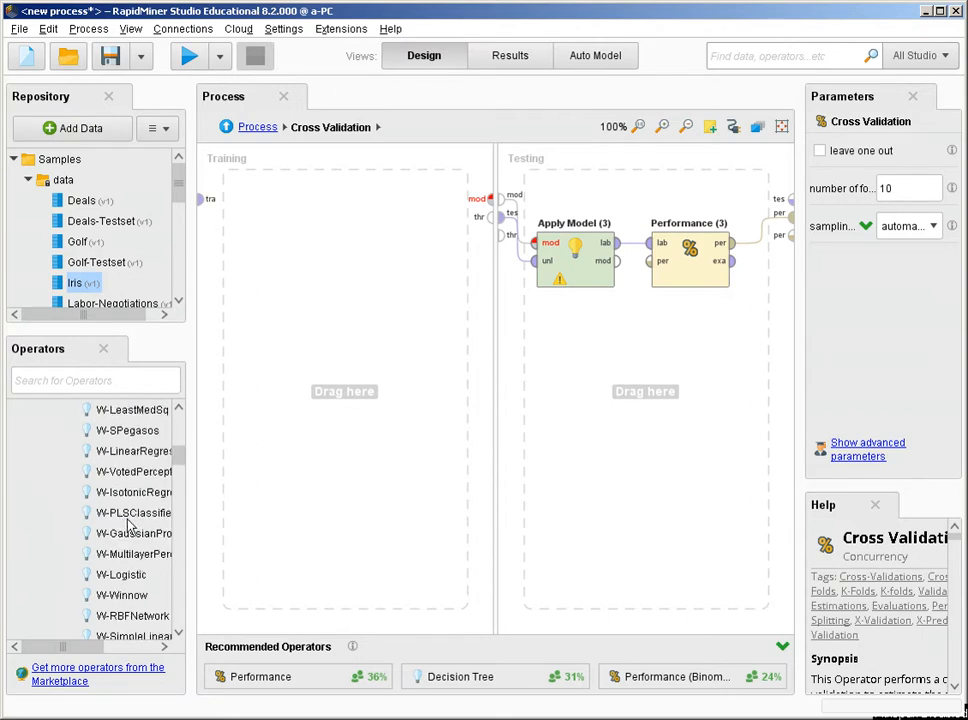
Find the W-BayesNet operator, add it to the Training area, and connect it to the training input and the model output
click(108, 381)
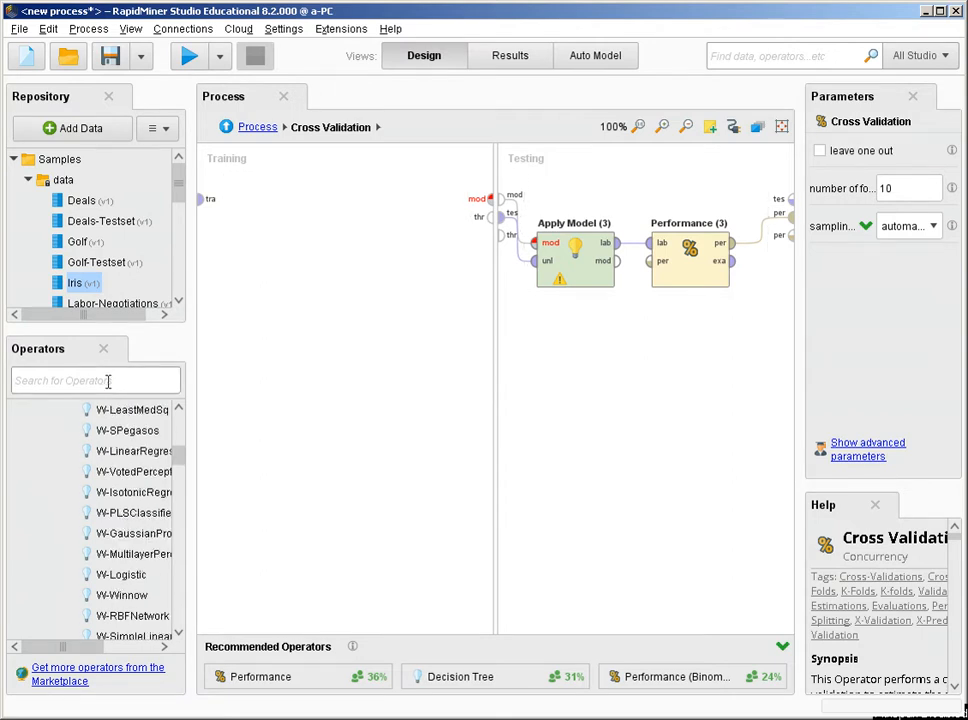
text(bayes)
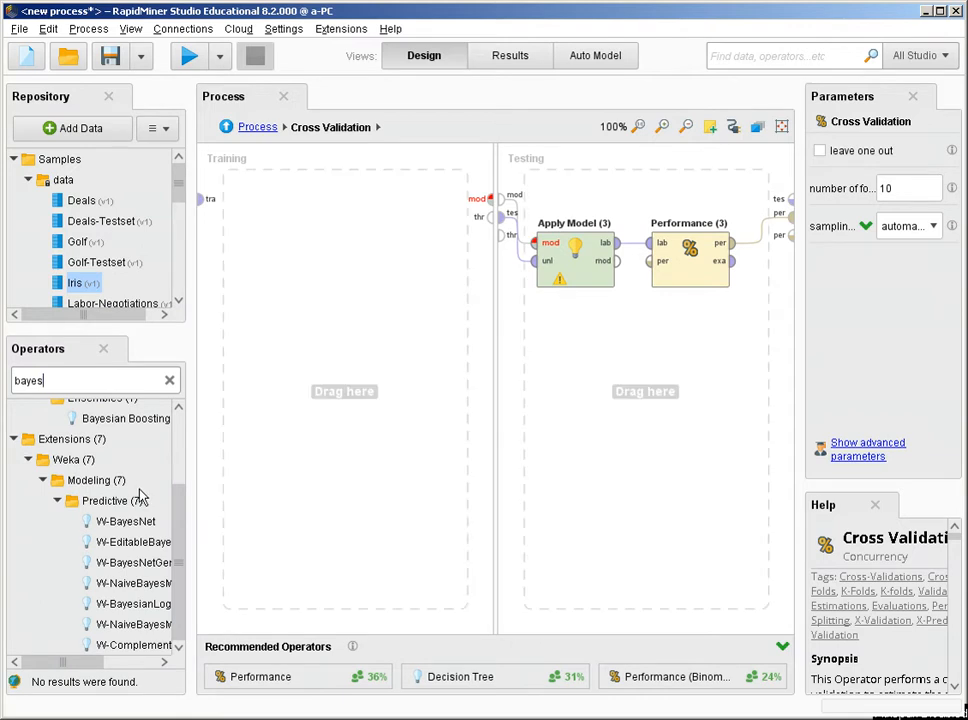
drag(130, 522, 320, 242)
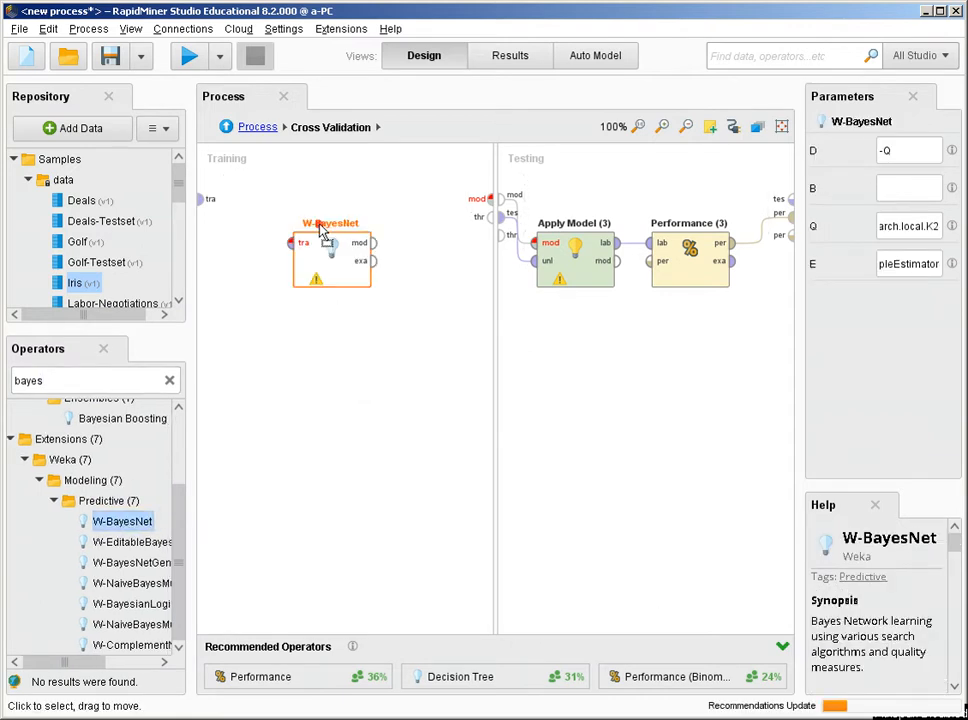
drag(181, 540, 181, 472)
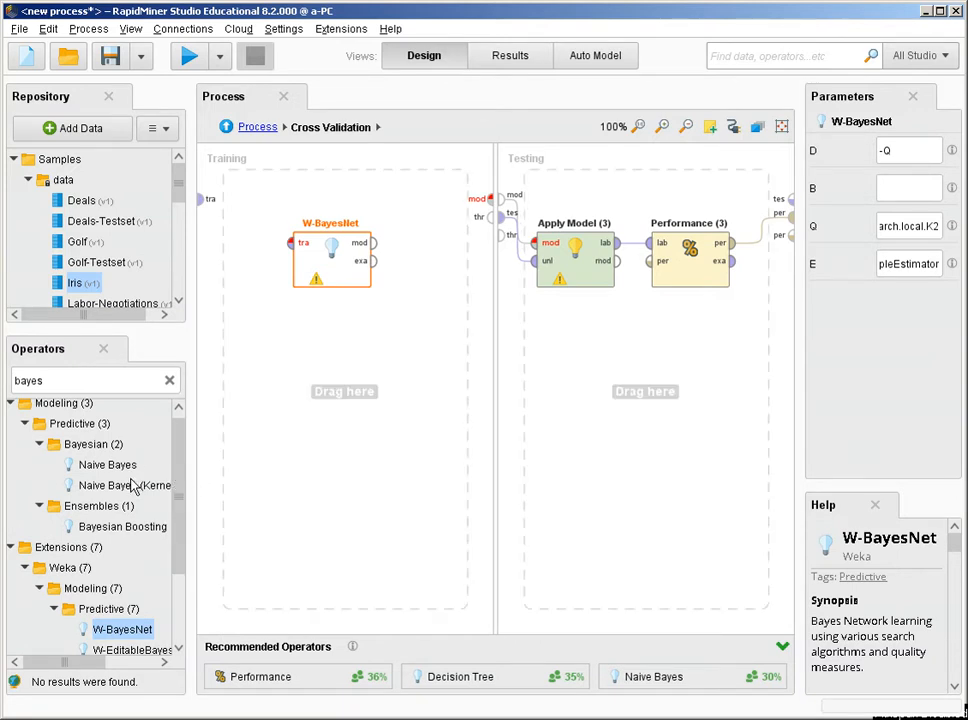
click(210, 199)
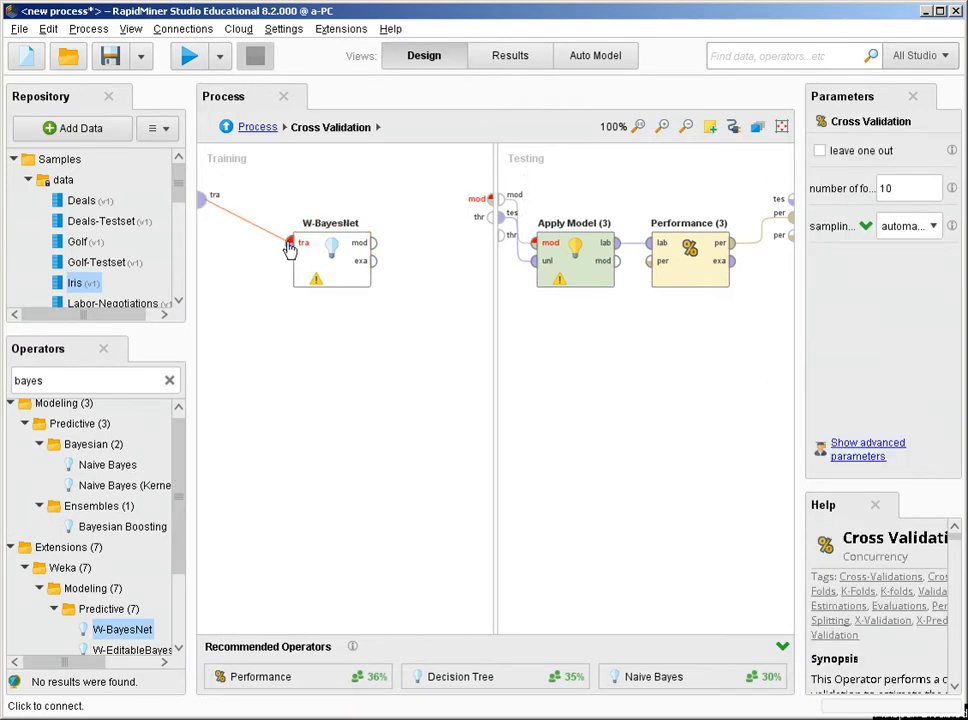
click(290, 244)
click(373, 243)
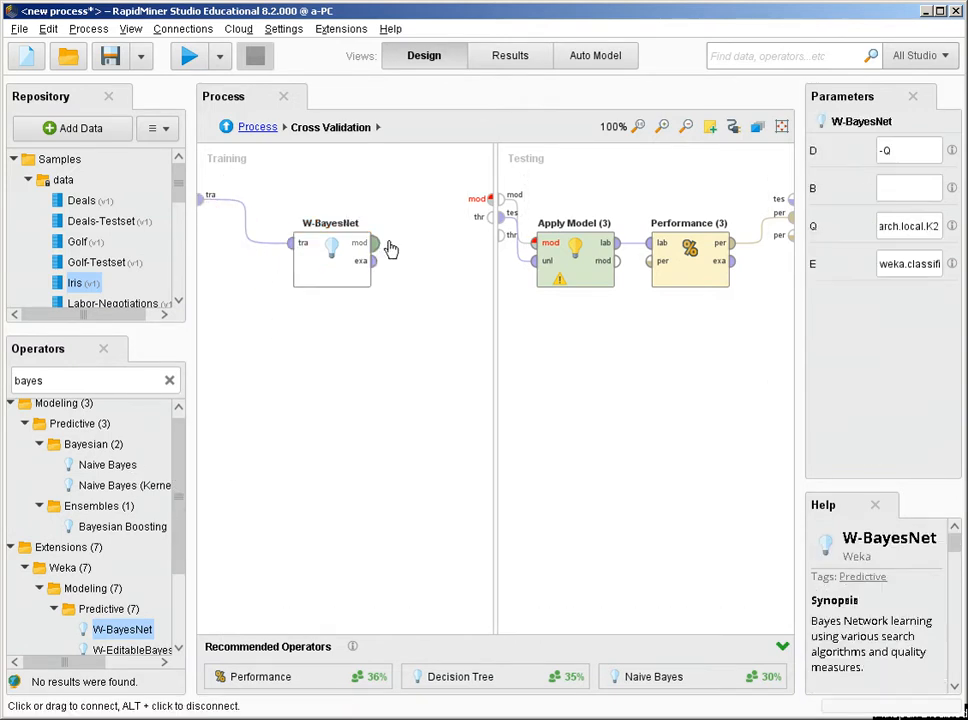
click(487, 200)
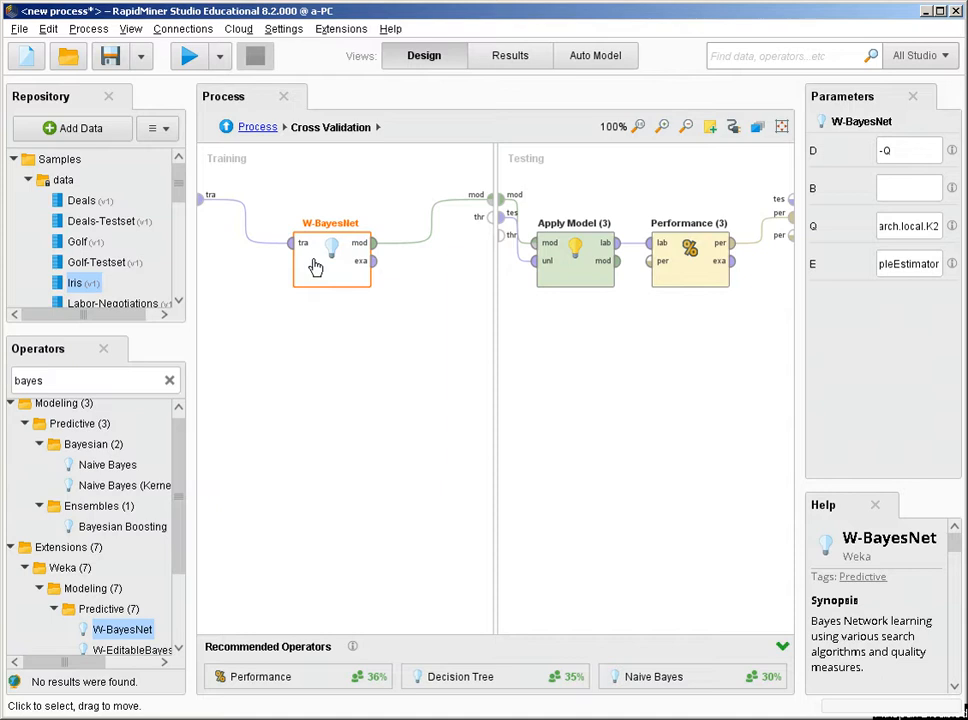
Run the process and examine the Bayes network graph with the probability distribution tables of nodes a1 and a3
click(190, 62)
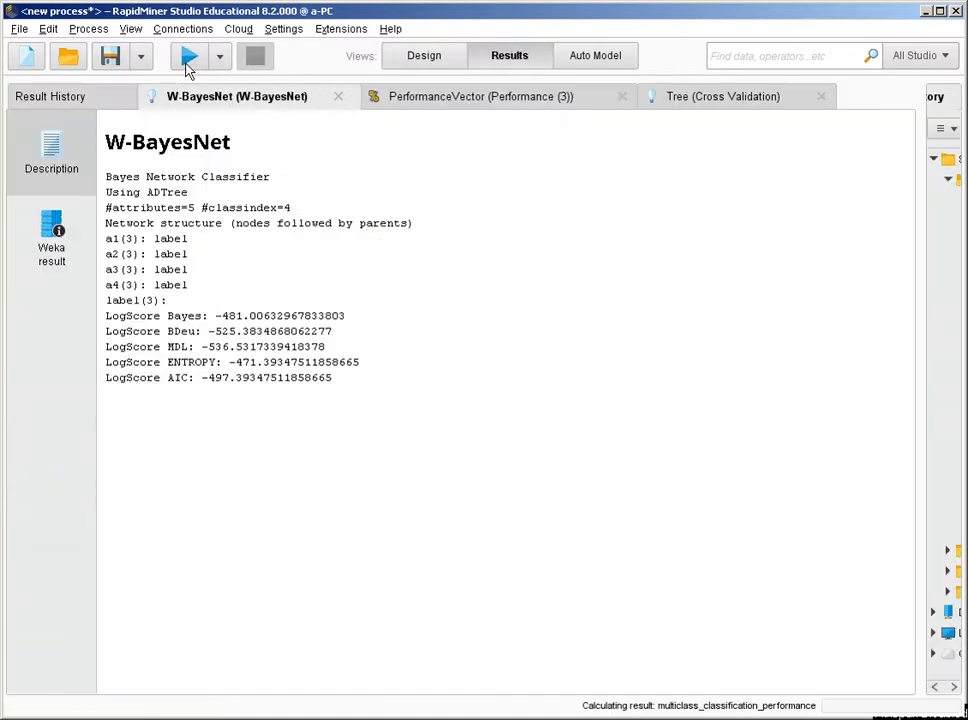
click(62, 238)
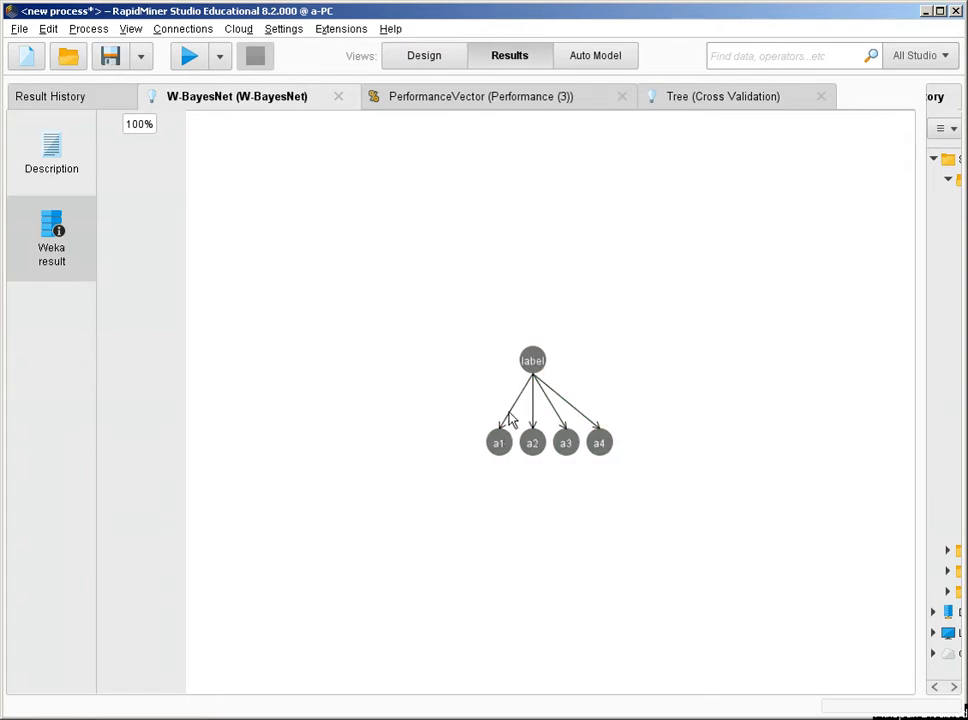
click(499, 447)
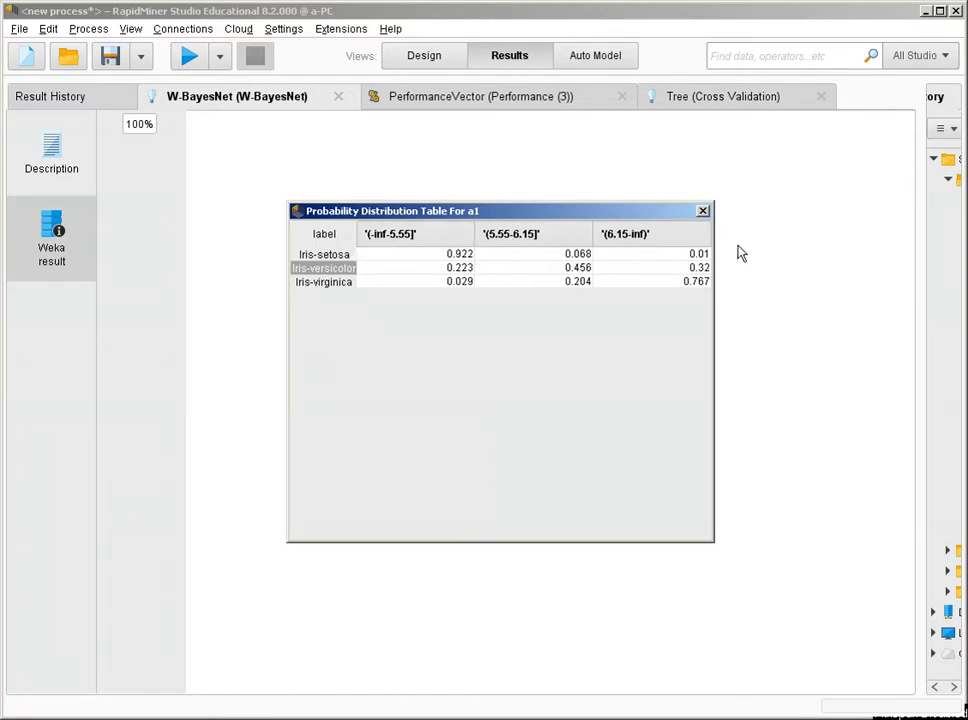
click(704, 213)
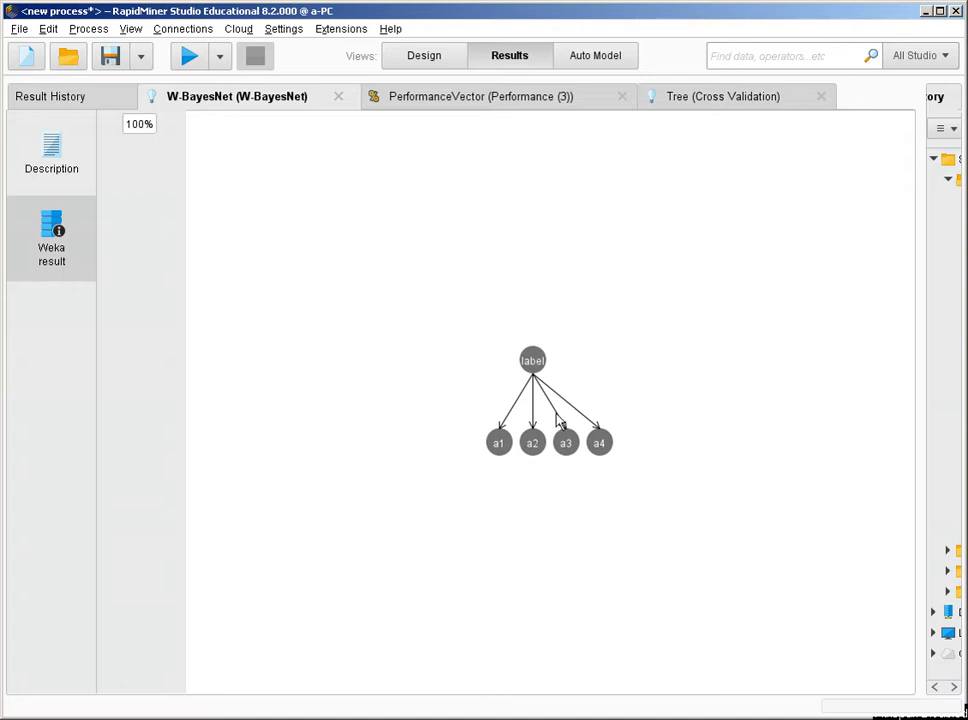
click(565, 441)
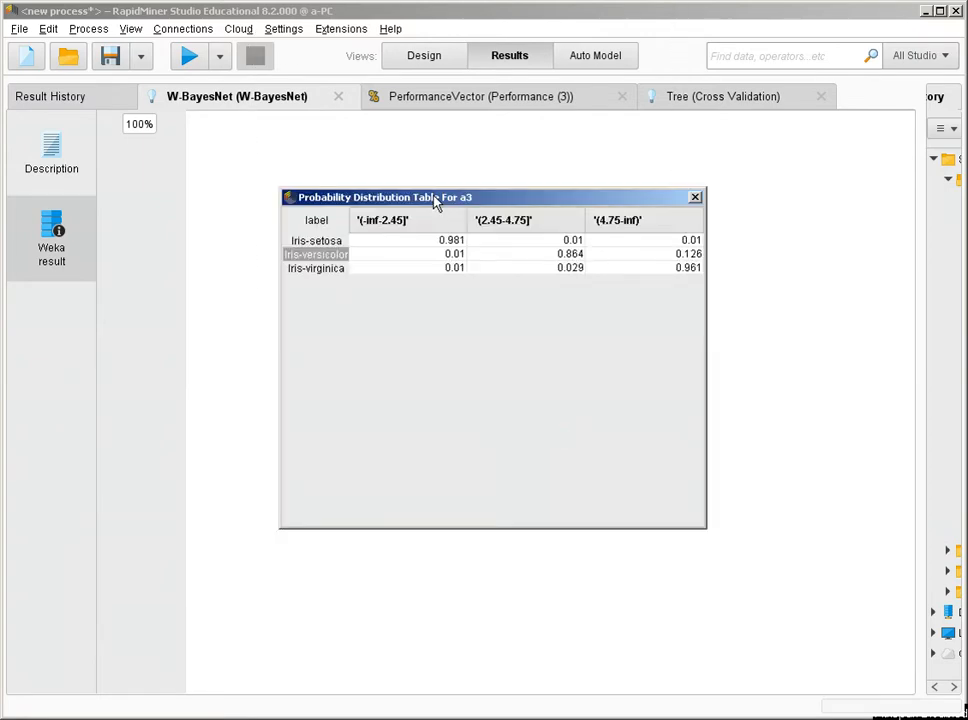
click(699, 199)
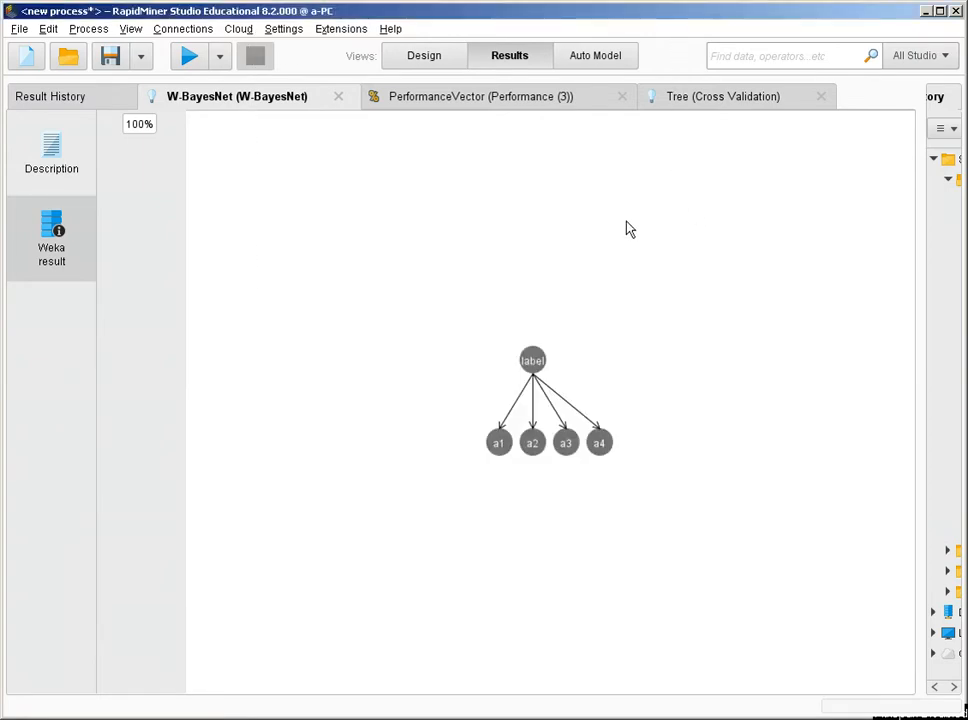
Change the W-BayesNet search algorithm in parameter Q from K2 to TAN in the process design
click(440, 60)
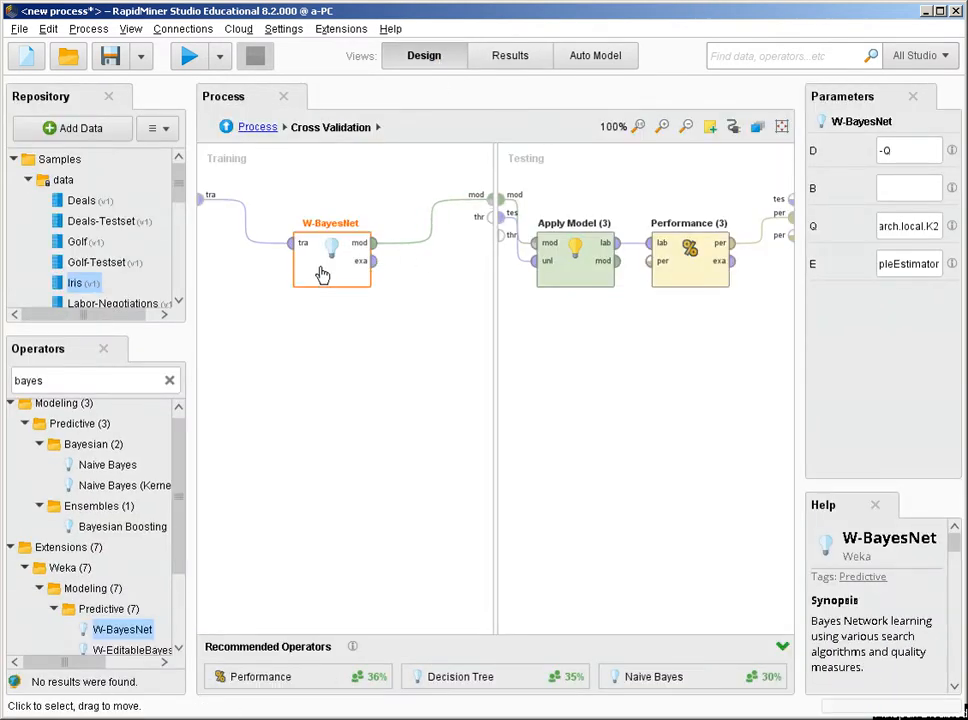
double_click(931, 228)
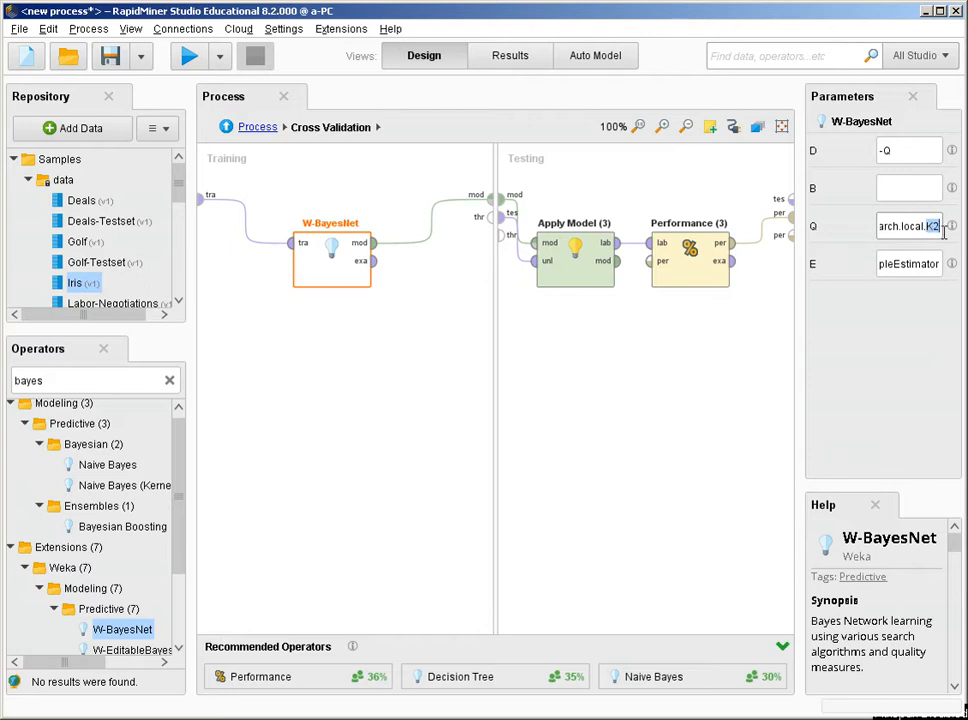
text(TAN)
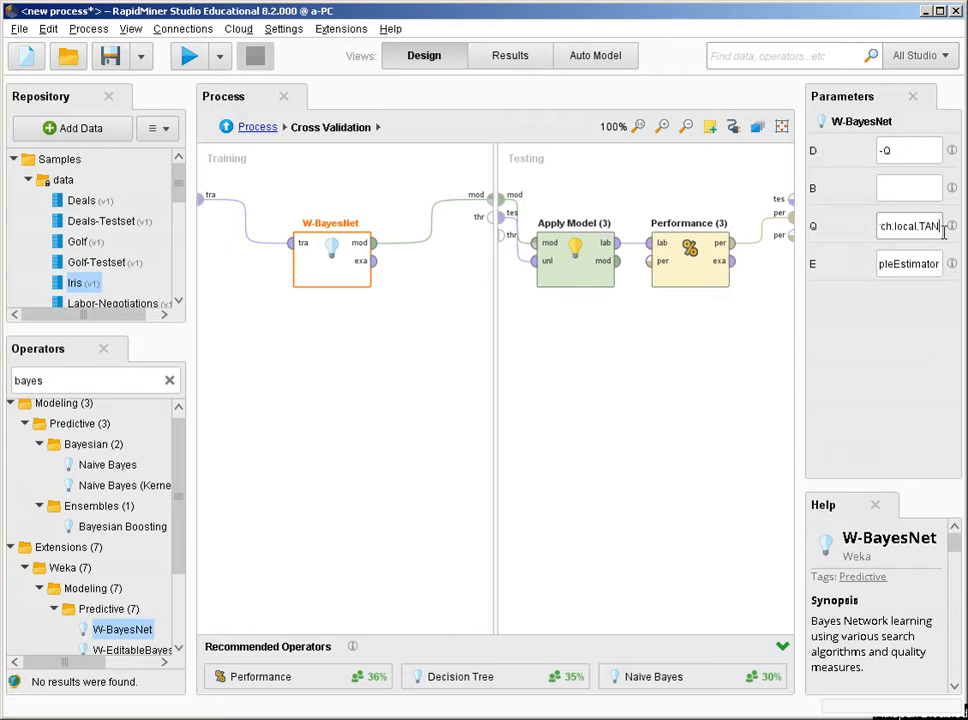
Run the process with the TAN search and examine the network graph and the performance table
click(188, 57)
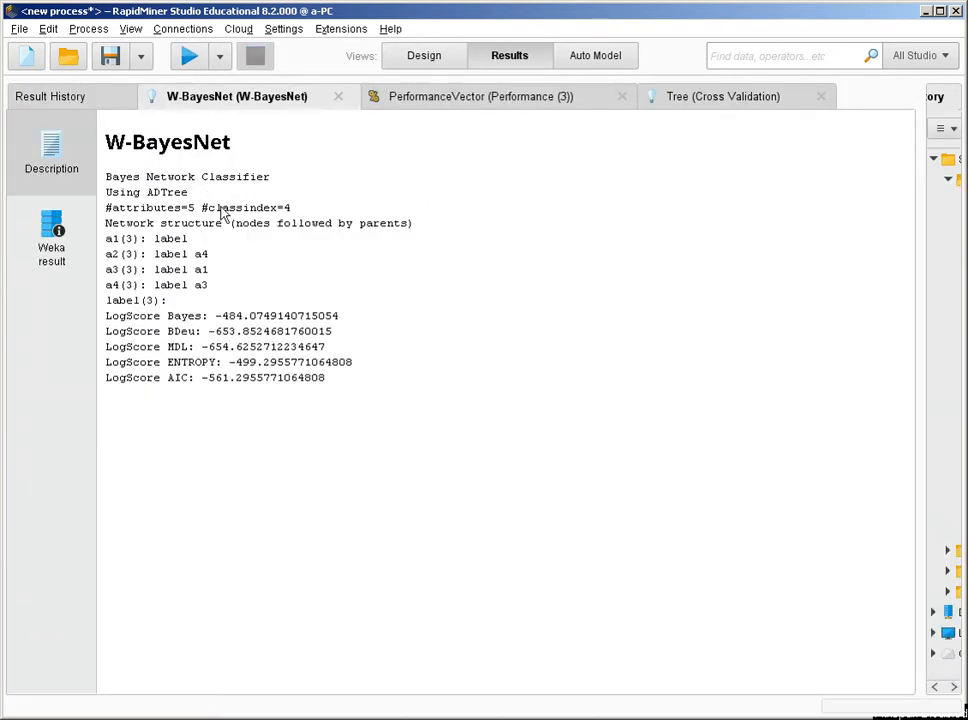
click(86, 250)
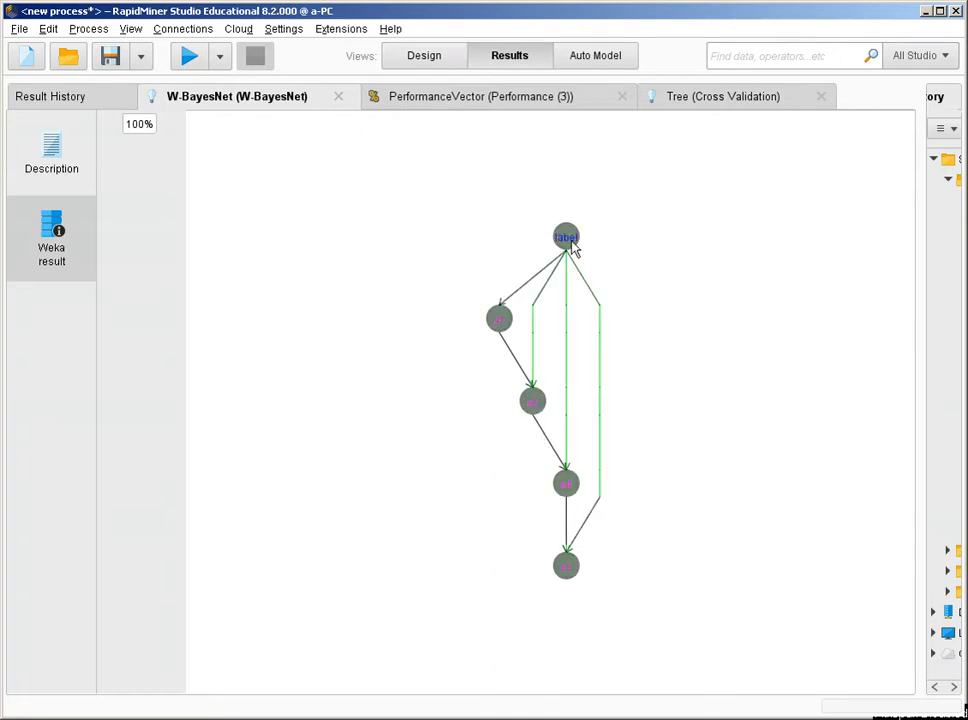
click(531, 99)
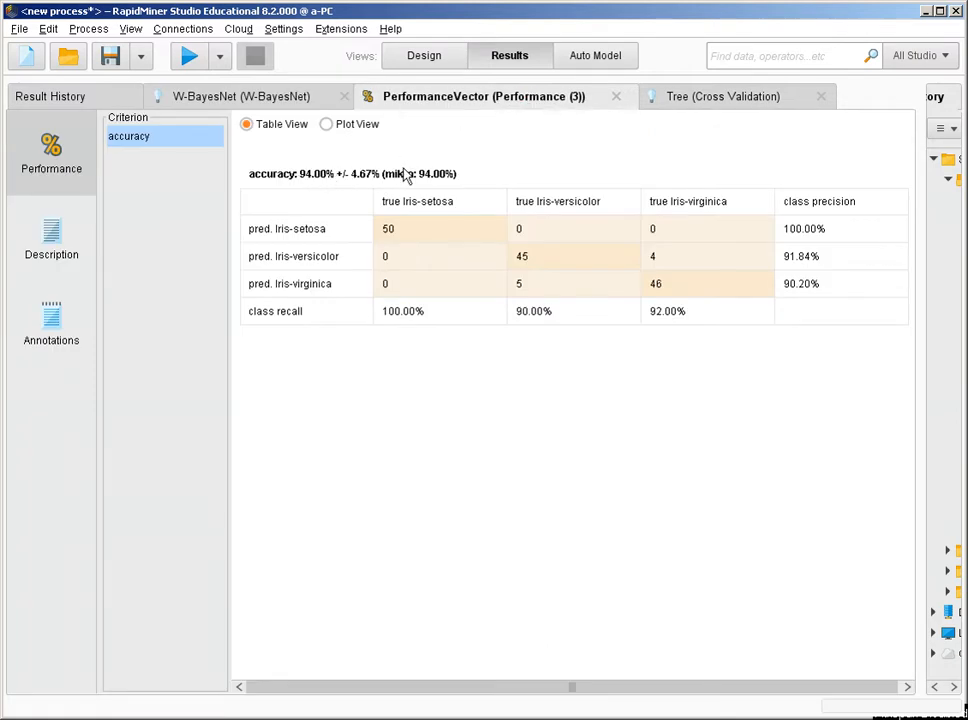
Return to the top level of the process design and delete the Retrieve Iris operator
click(419, 58)
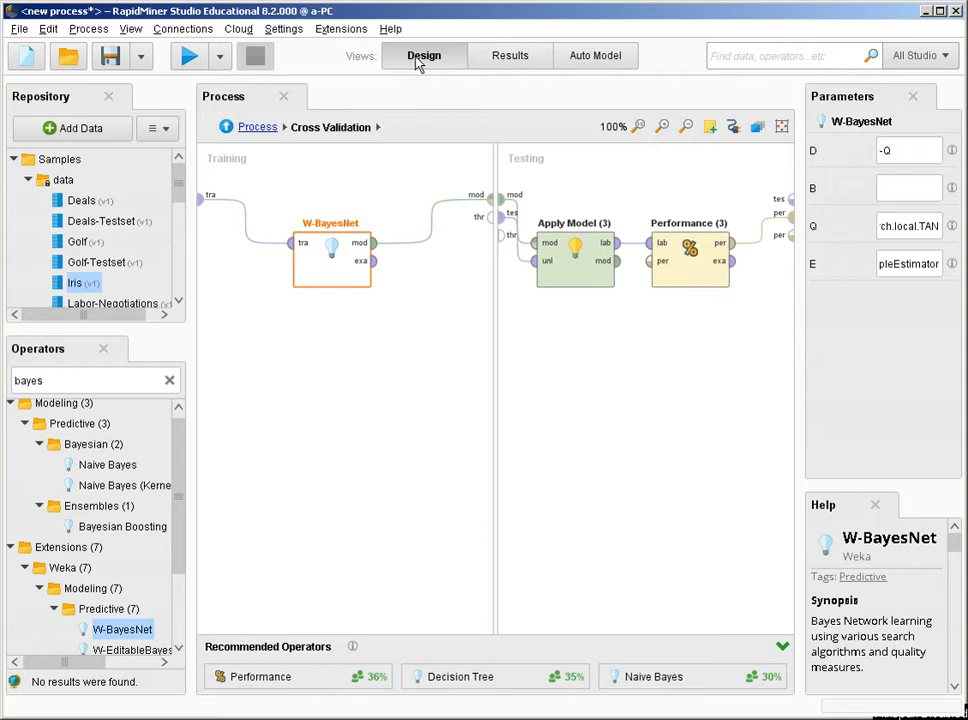
click(255, 131)
click(445, 300)
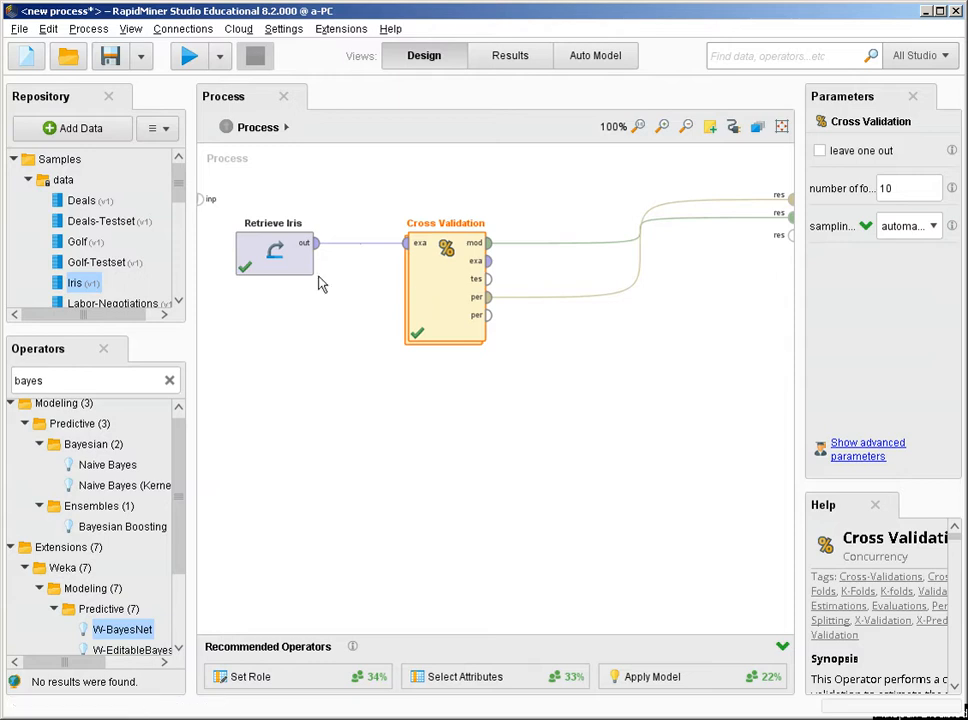
click(270, 266)
key(Delete)
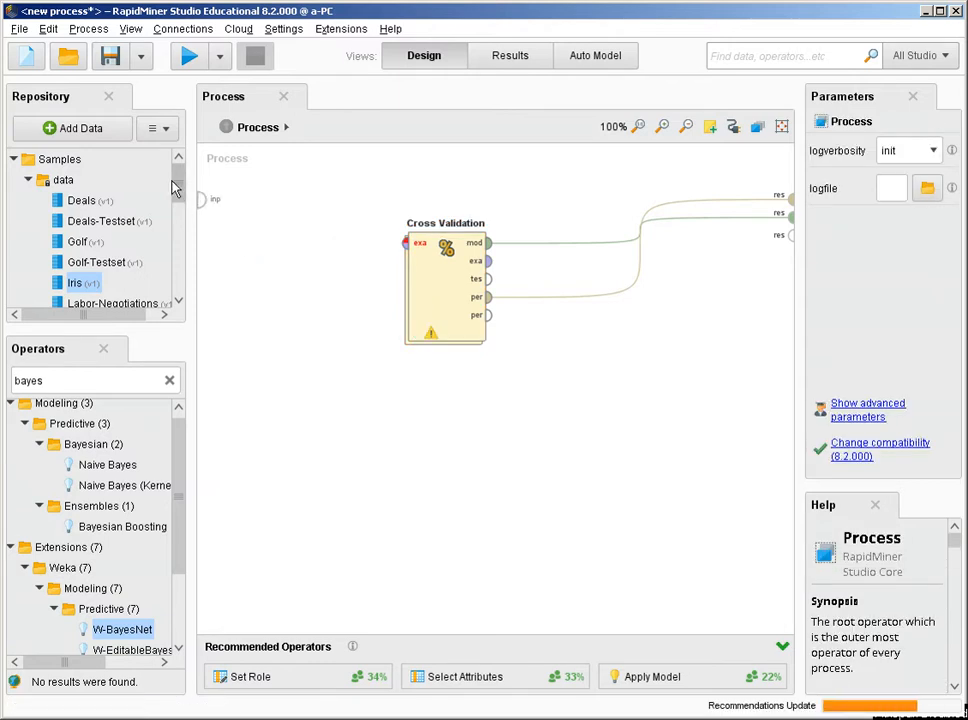
Add the Polynomial sample data set to the process and connect its output to the Cross Validation example input
drag(178, 188, 182, 235)
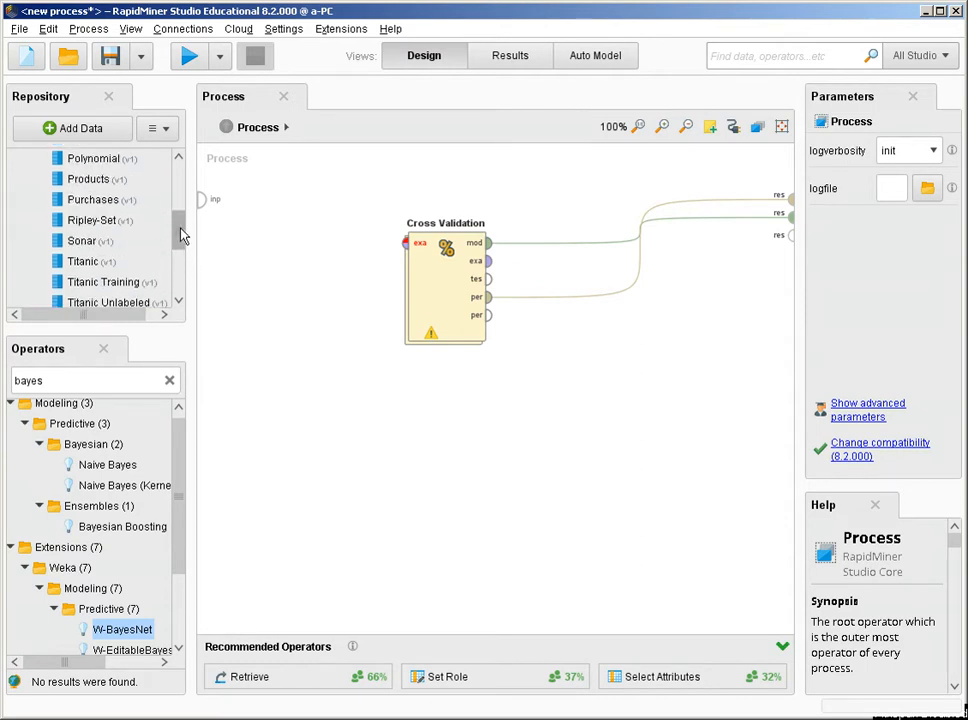
drag(92, 158, 267, 250)
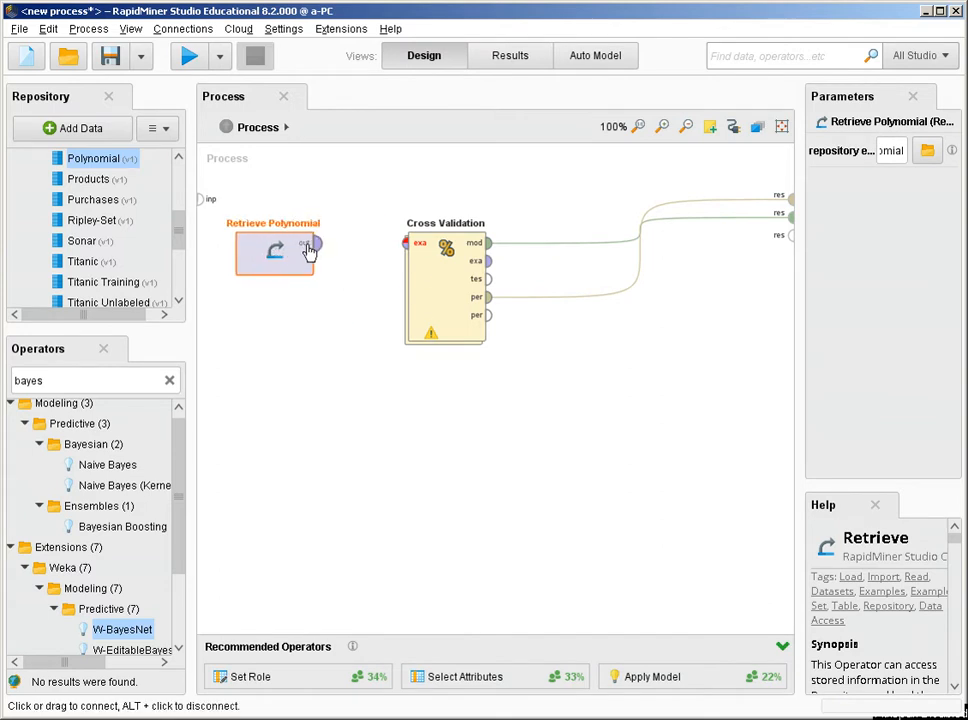
click(315, 243)
click(403, 245)
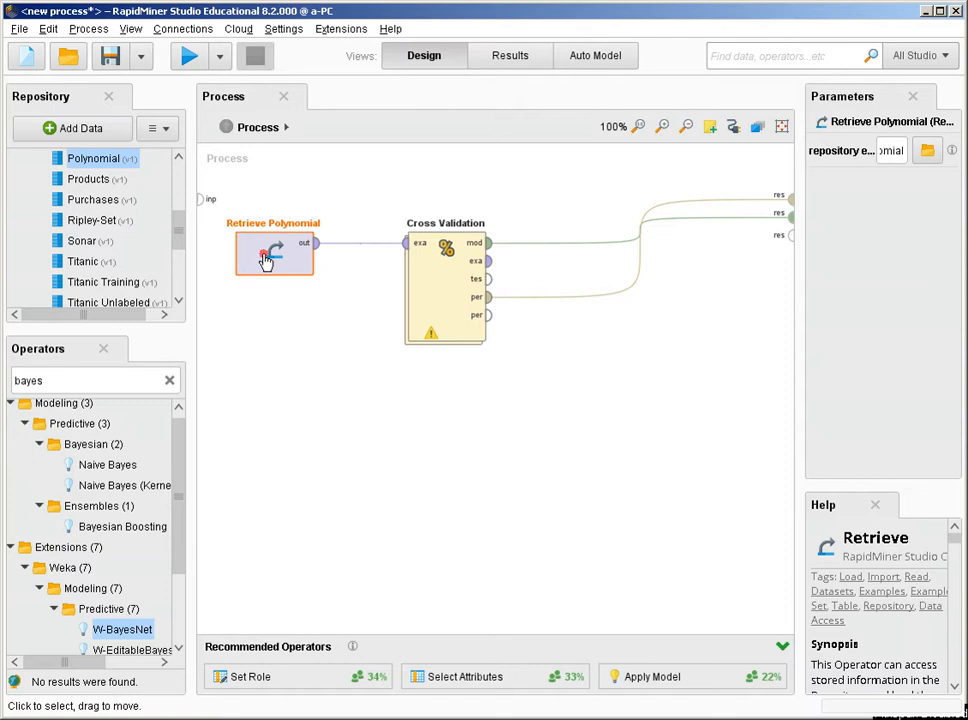
Run the process with the Polynomial data and examine the retrieved example set's rows and its scatter matrix chart
right_click(267, 259)
click(183, 62)
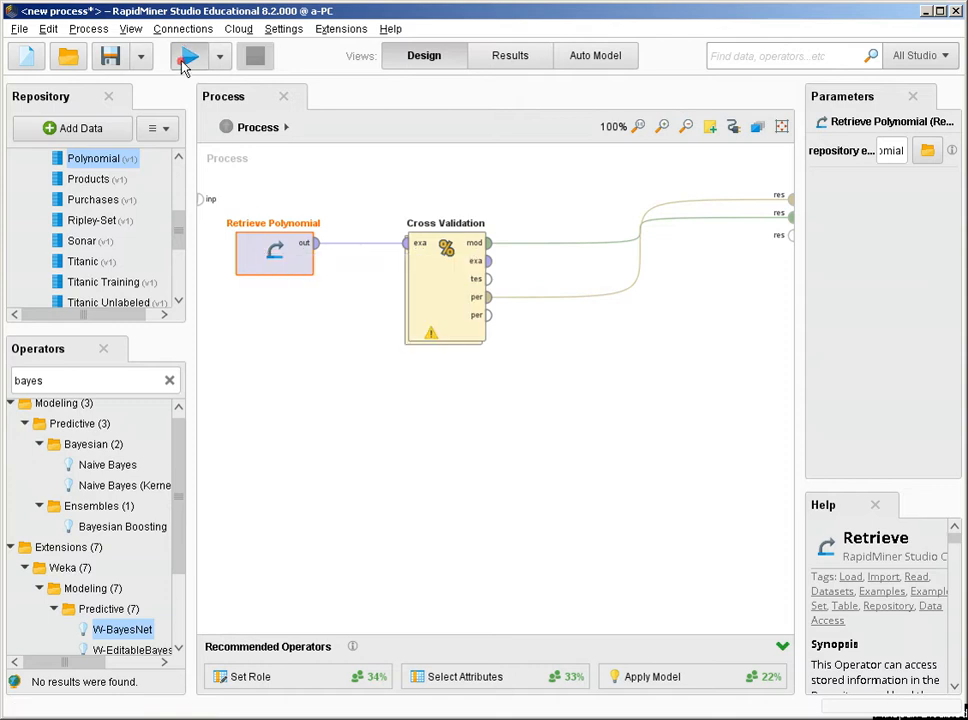
click(256, 128)
click(287, 275)
right_click(288, 280)
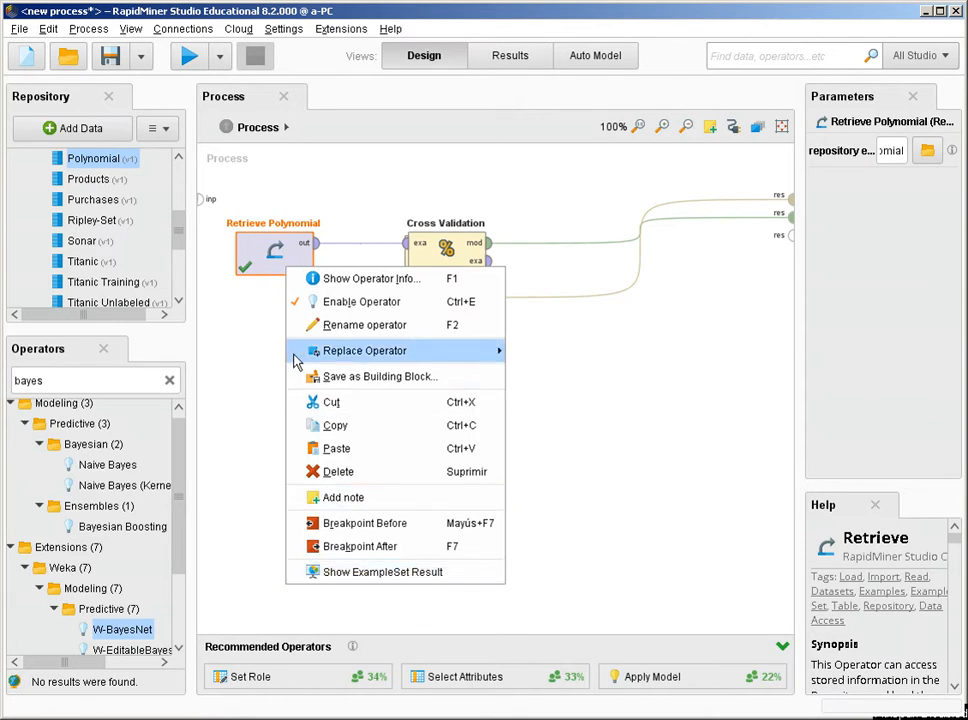
click(376, 572)
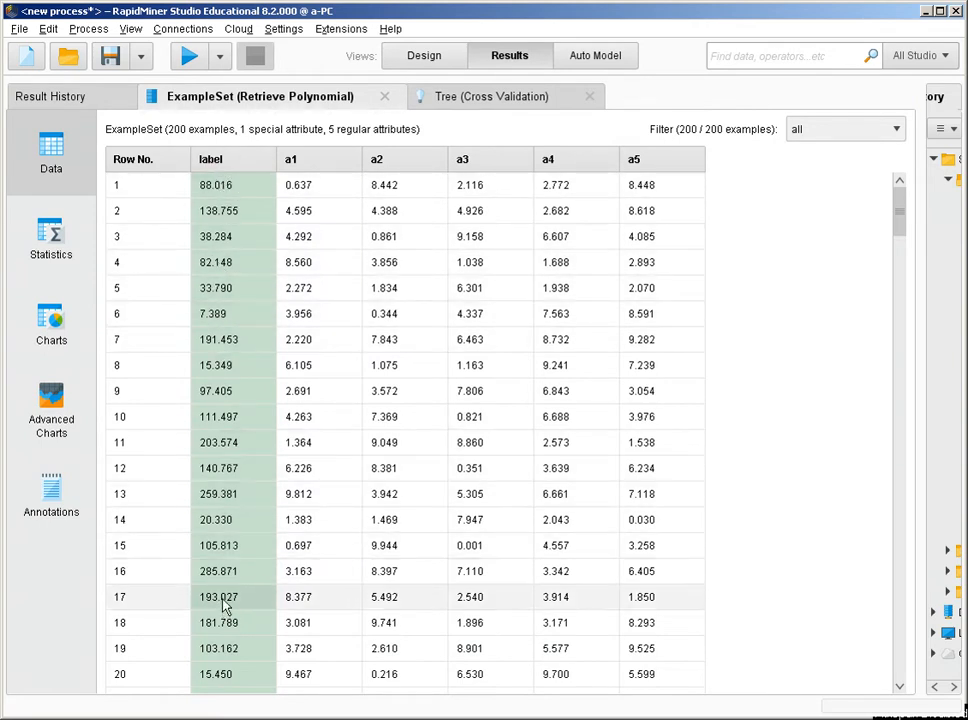
scroll(244, 255, down, 4)
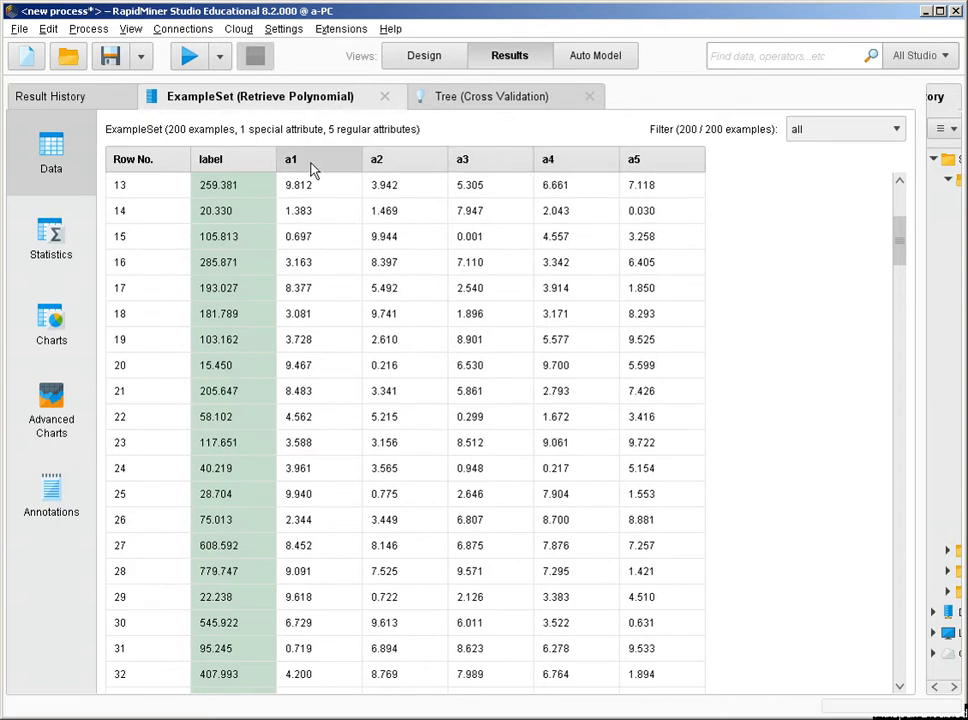
click(51, 325)
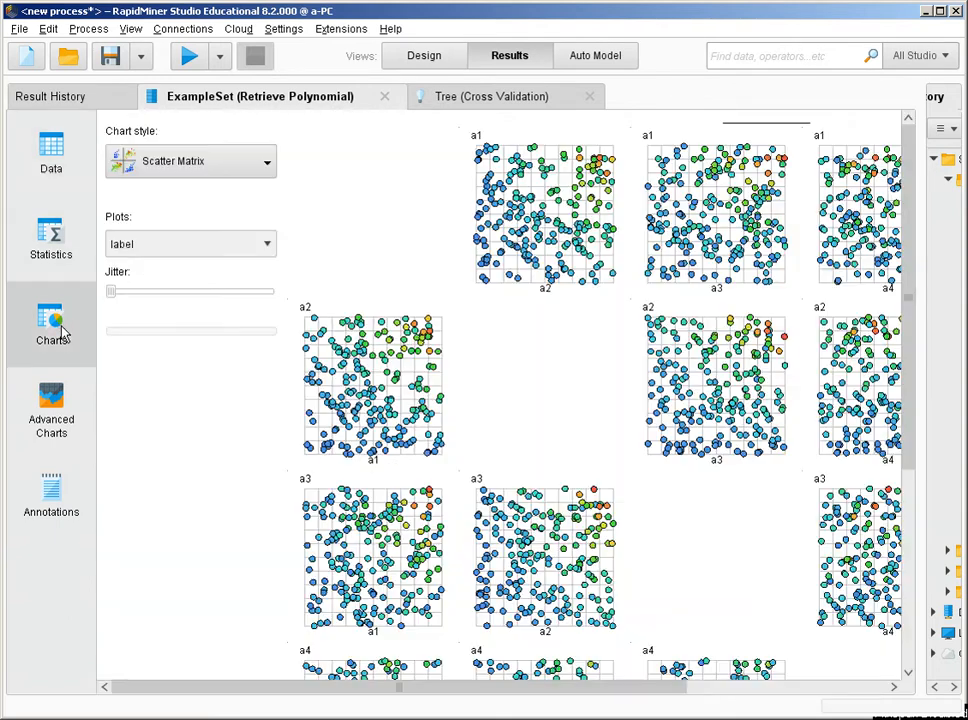
Open the Cross Validation subprocess in the process design and delete the W-BayesNet operator from the training side
drag(501, 687, 484, 702)
scroll(694, 657, down, 6)
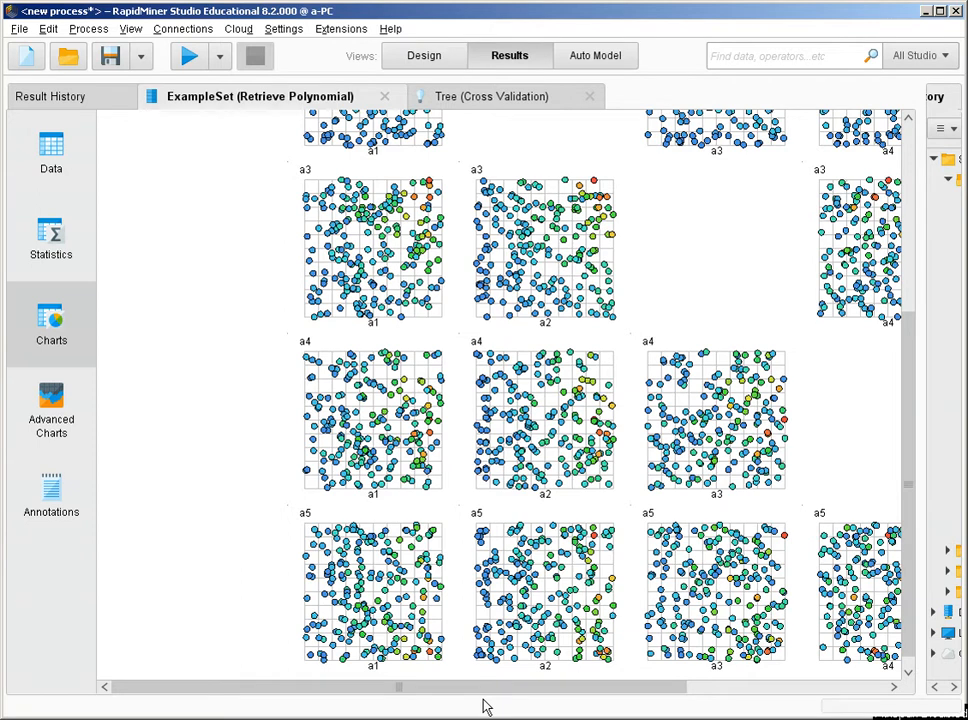
click(419, 57)
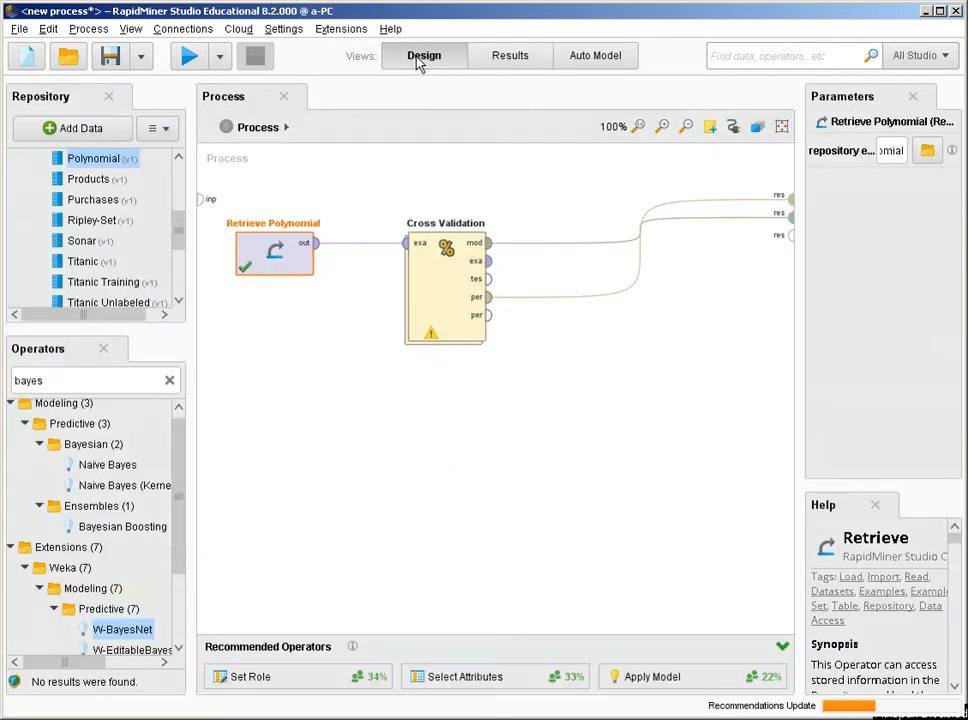
click(430, 266)
double_click(431, 272)
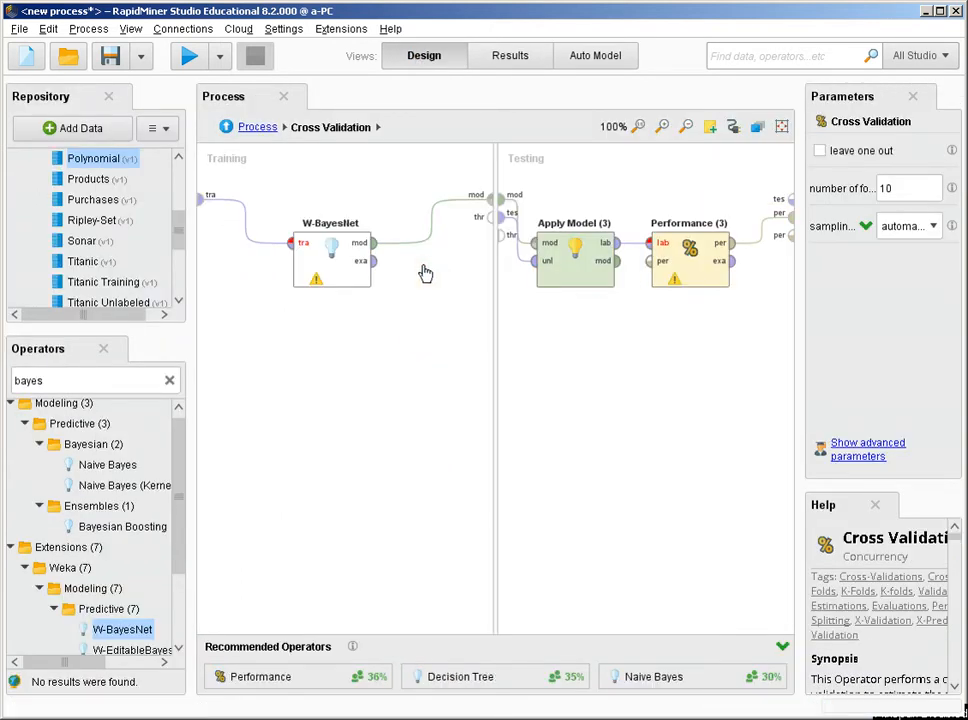
click(335, 274)
key(Delete)
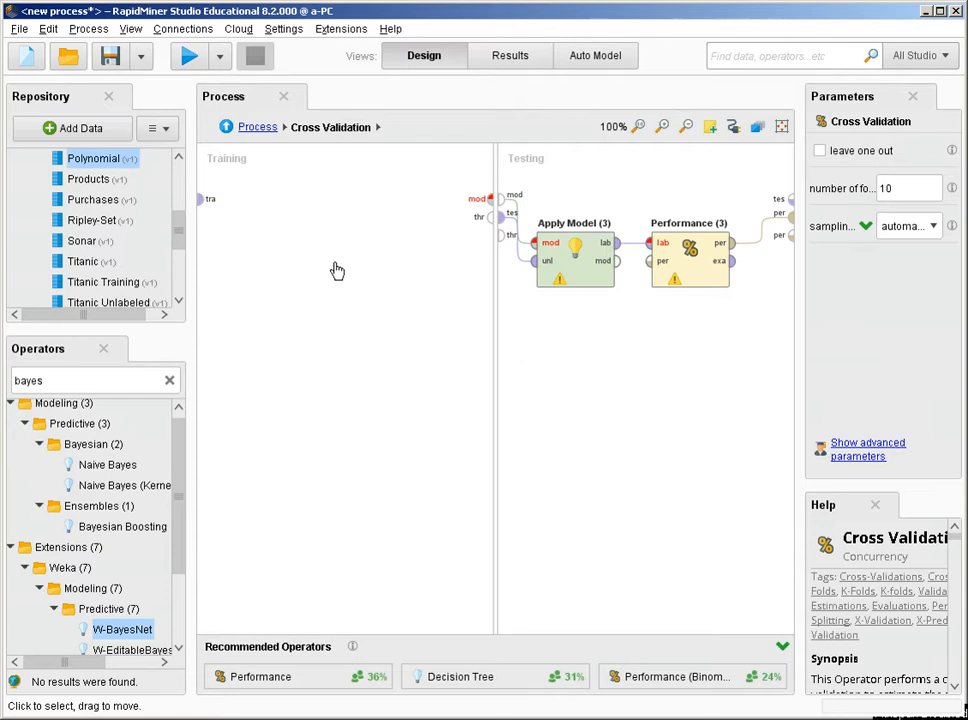
Add a Neural Net operator to the training side and connect it between the training input and the model output
click(170, 381)
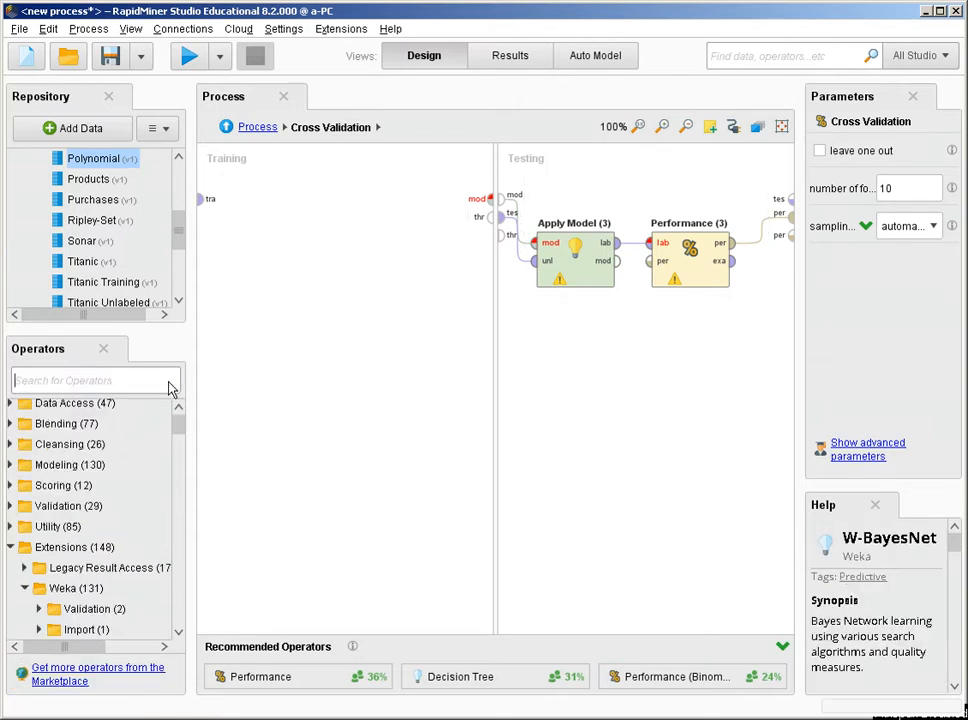
text(neur)
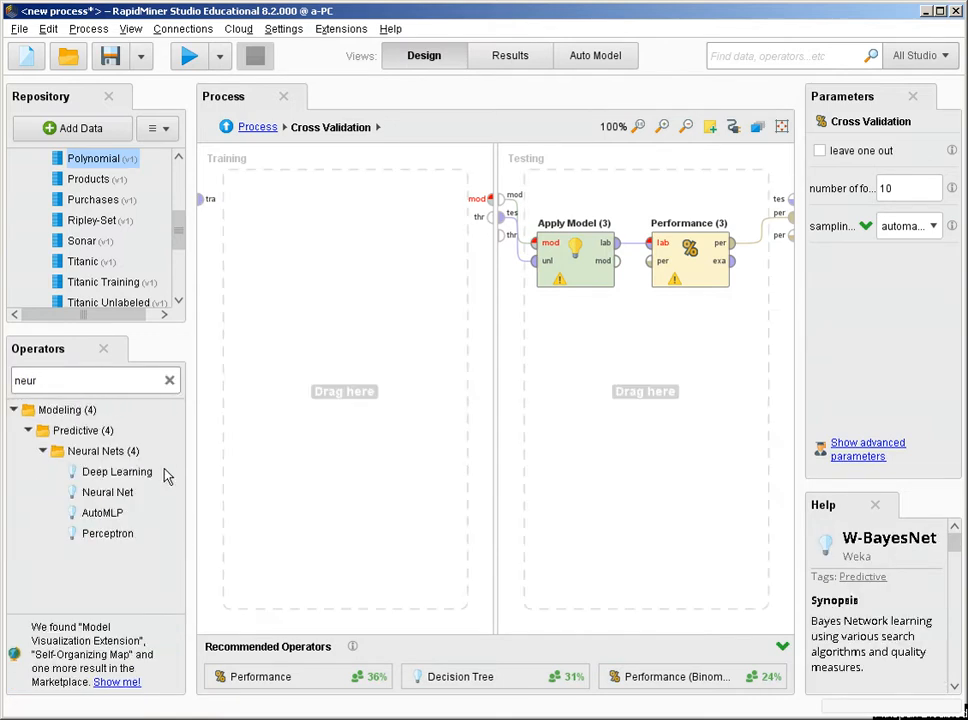
drag(112, 505, 330, 222)
click(203, 199)
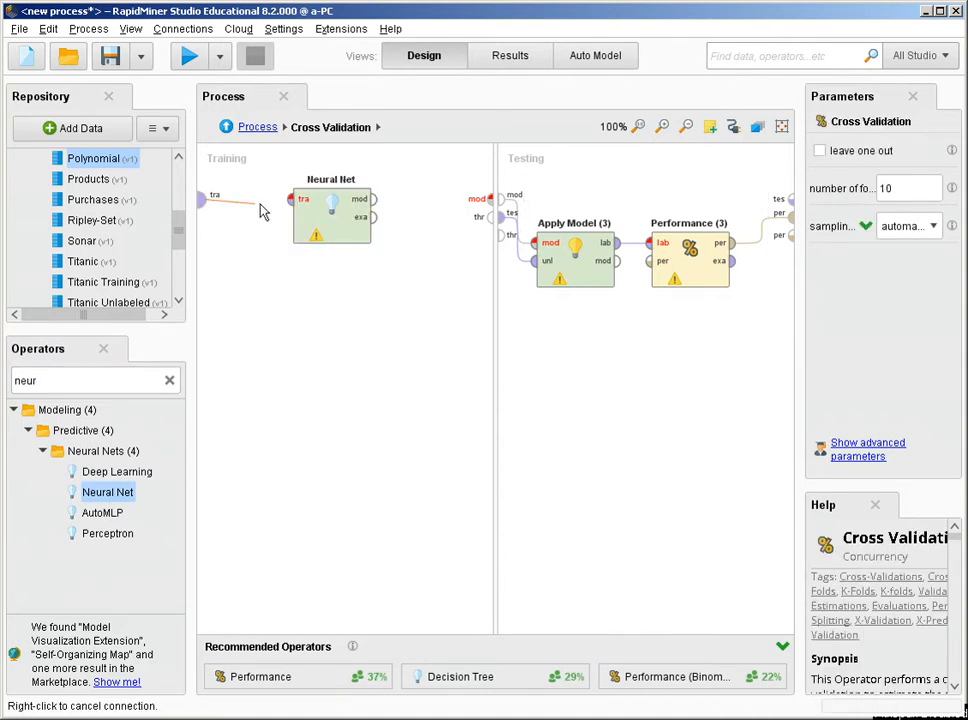
click(290, 199)
click(372, 199)
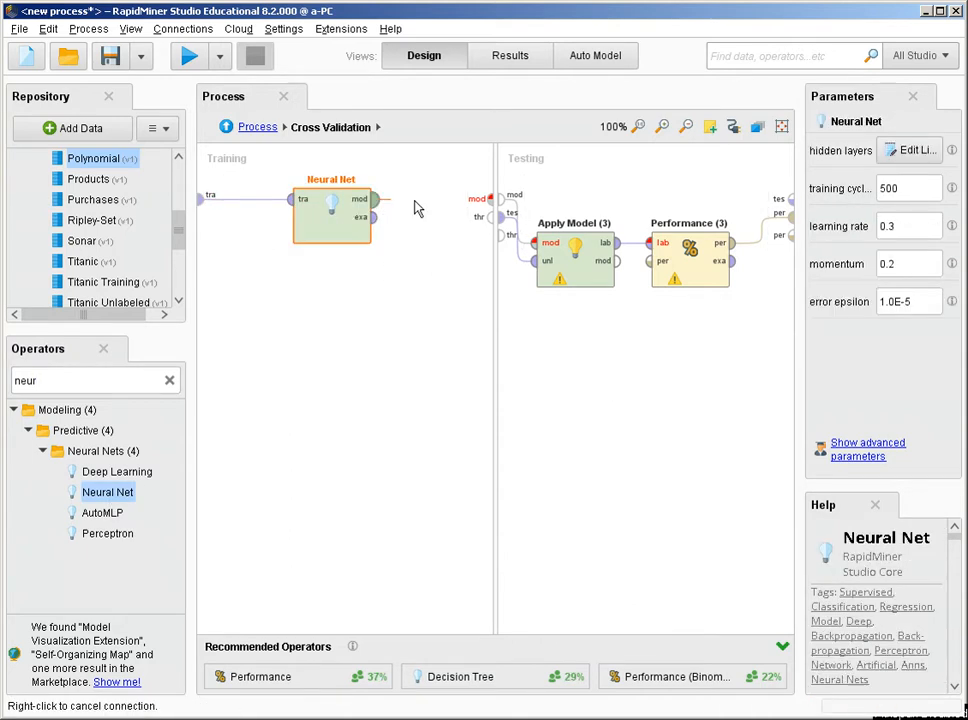
click(489, 199)
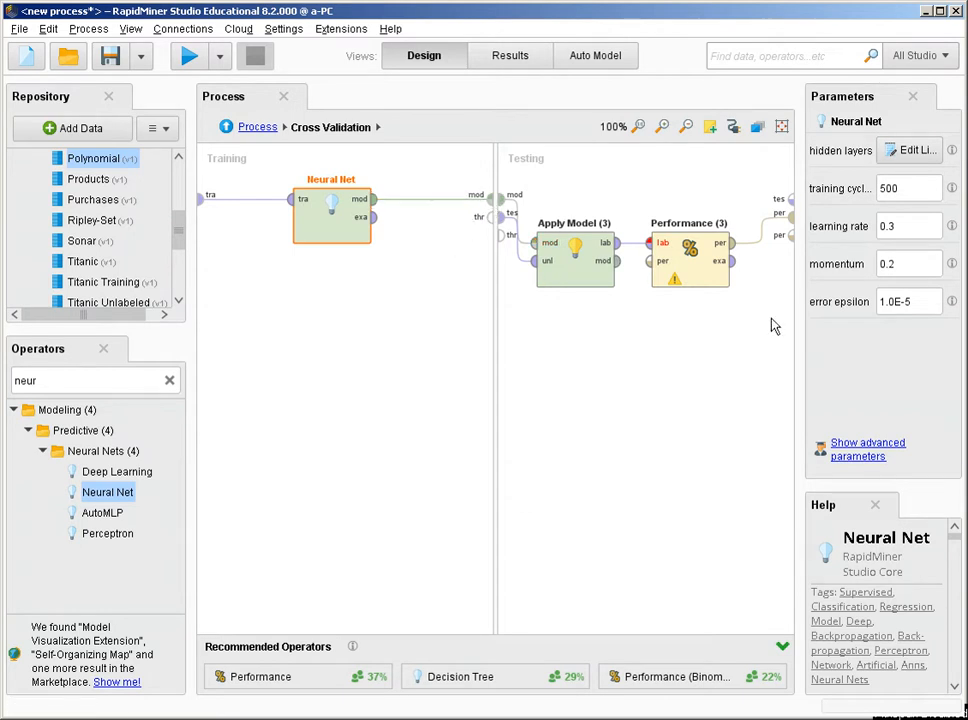
Replace the Performance (3) classification operator on the testing side with a Performance (Regression) operator
click(680, 262)
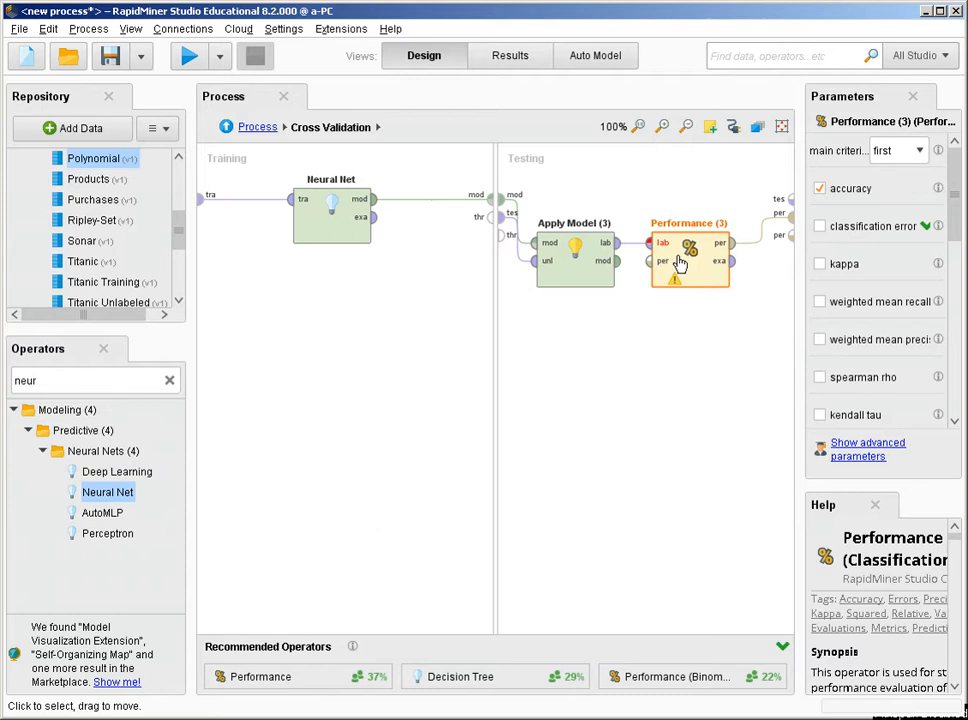
key(Delete)
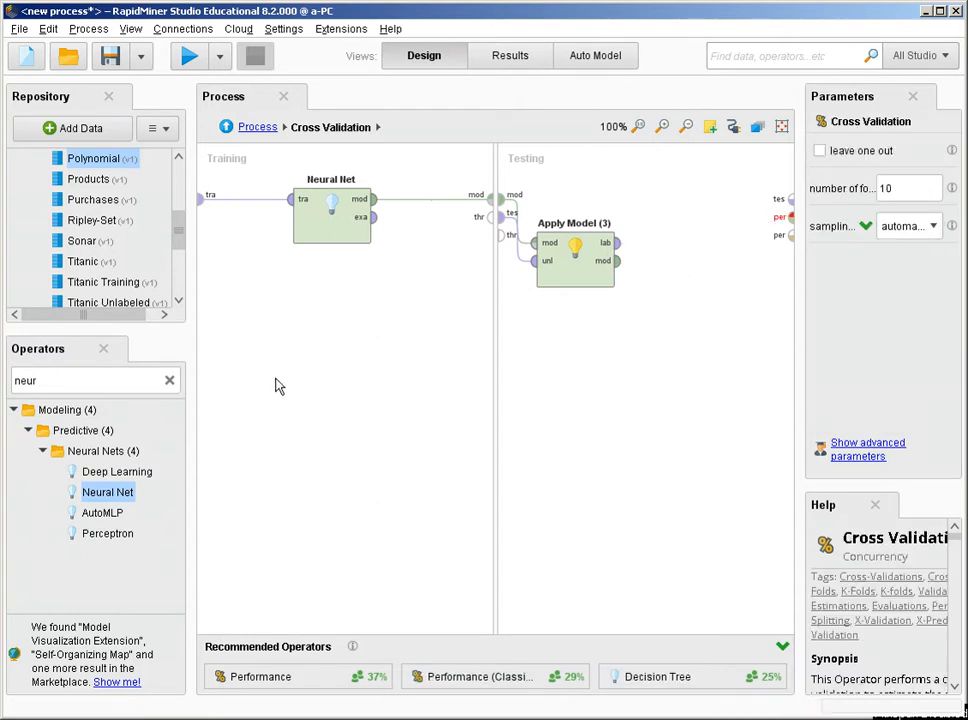
click(172, 381)
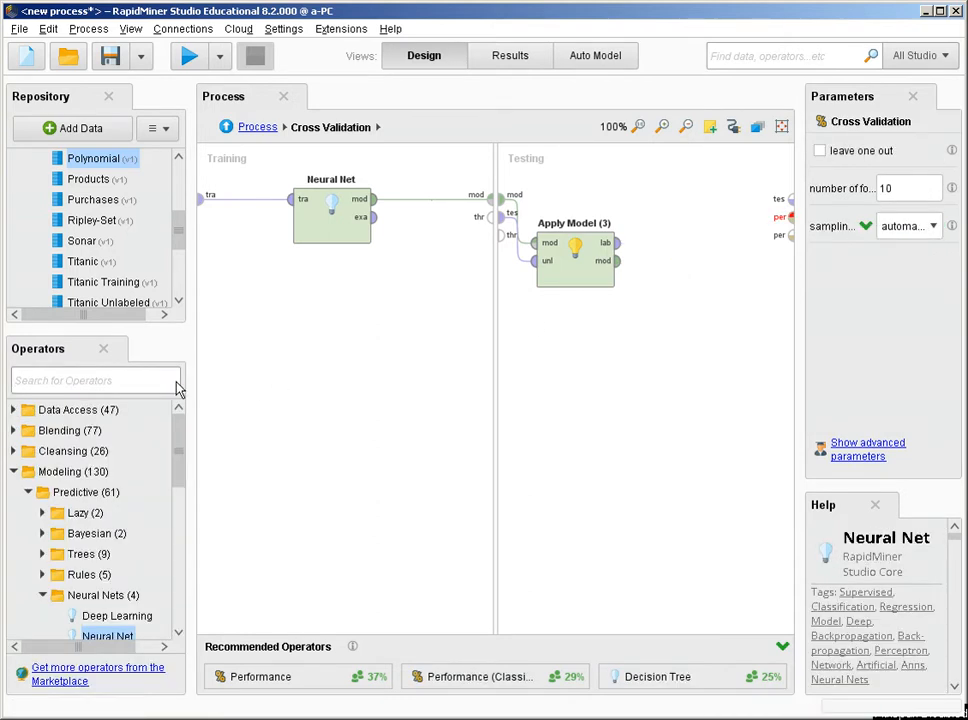
text(acu)
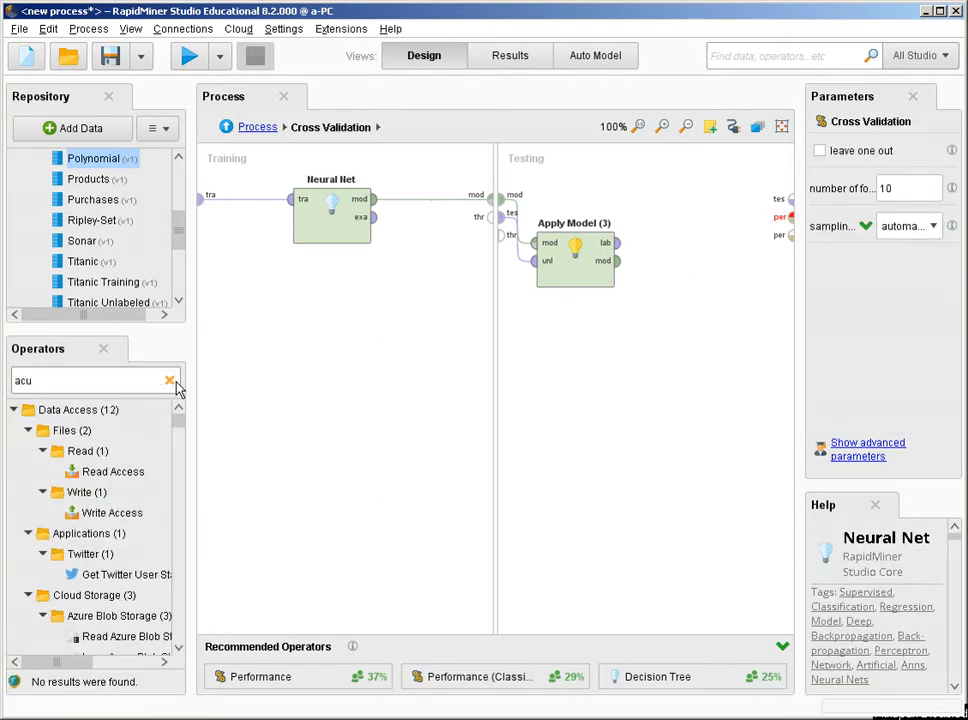
key(BackSpace)
key(BackSpace)
key(BackSpace)
text(err)
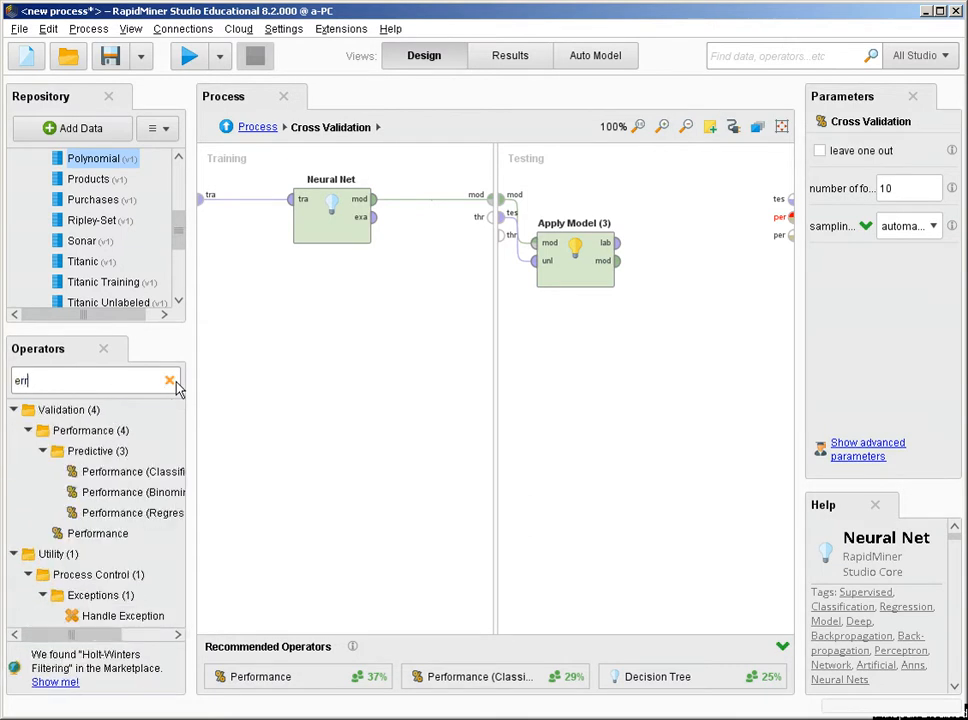
drag(123, 512, 690, 252)
Connect Apply Model's labelled output to the regression Performance operator and its performance output to the subprocess's first performance port
click(620, 254)
drag(618, 245, 649, 243)
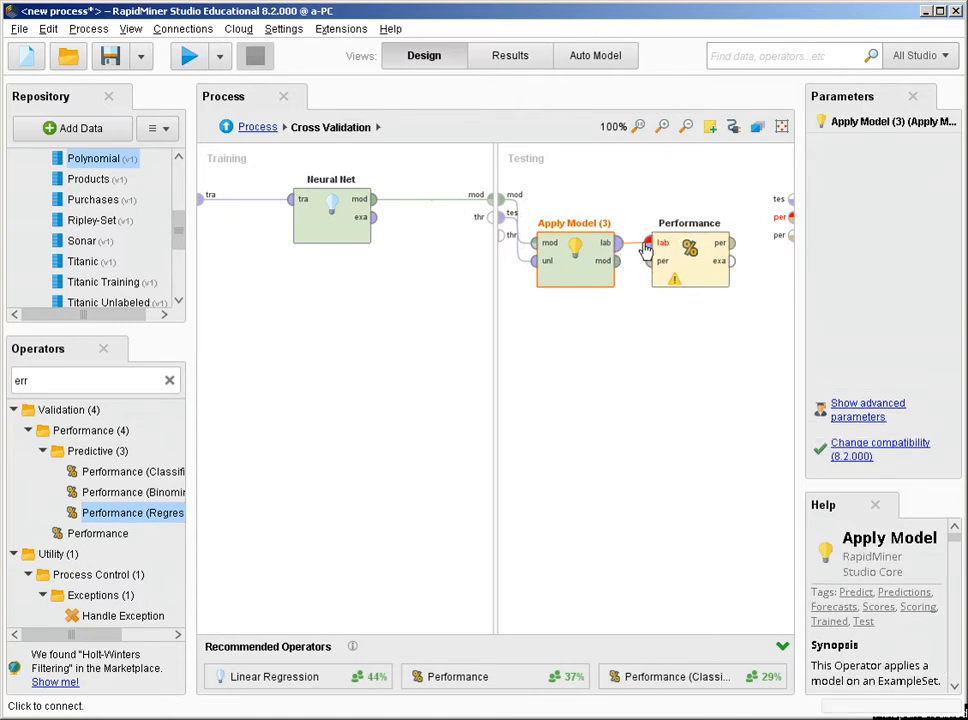
click(733, 245)
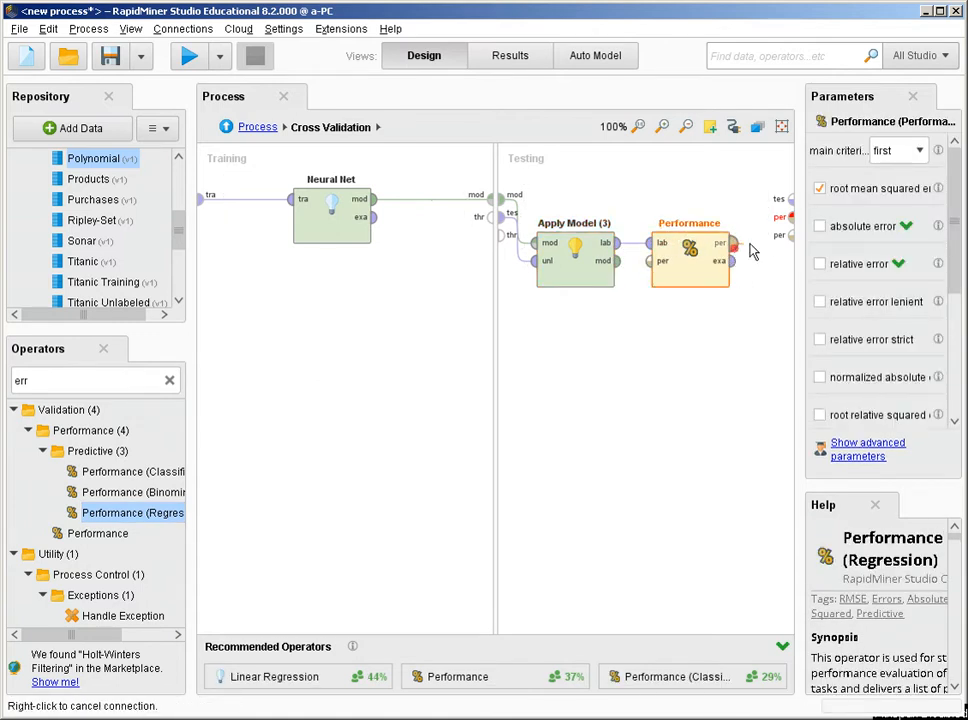
click(790, 218)
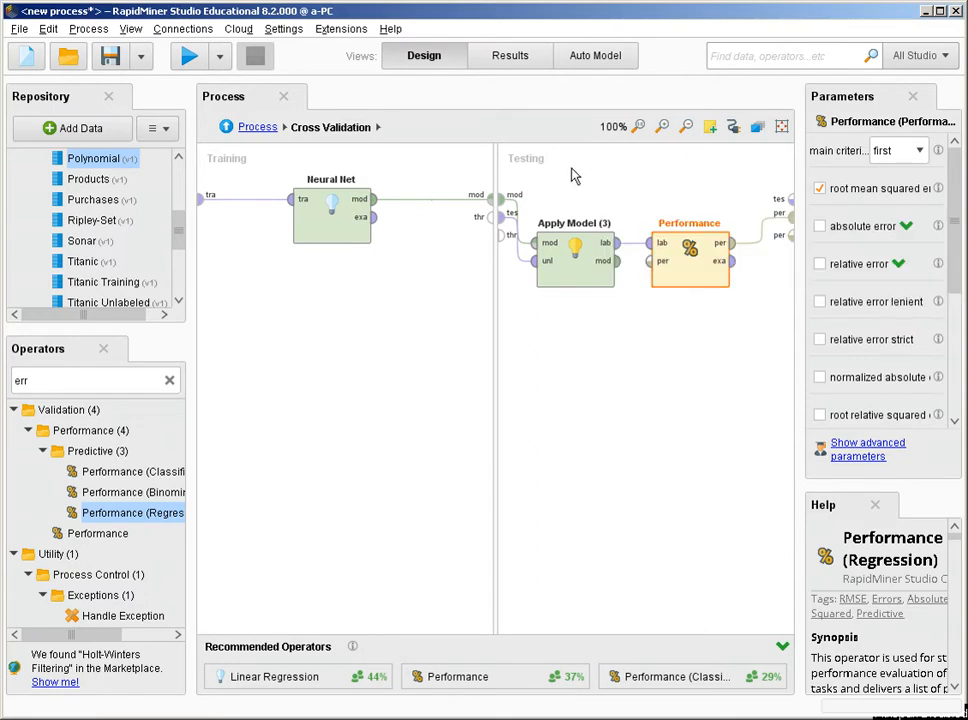
Run the process with the Neural Net, examine the network and its root mean squared error, and return to the design
click(194, 62)
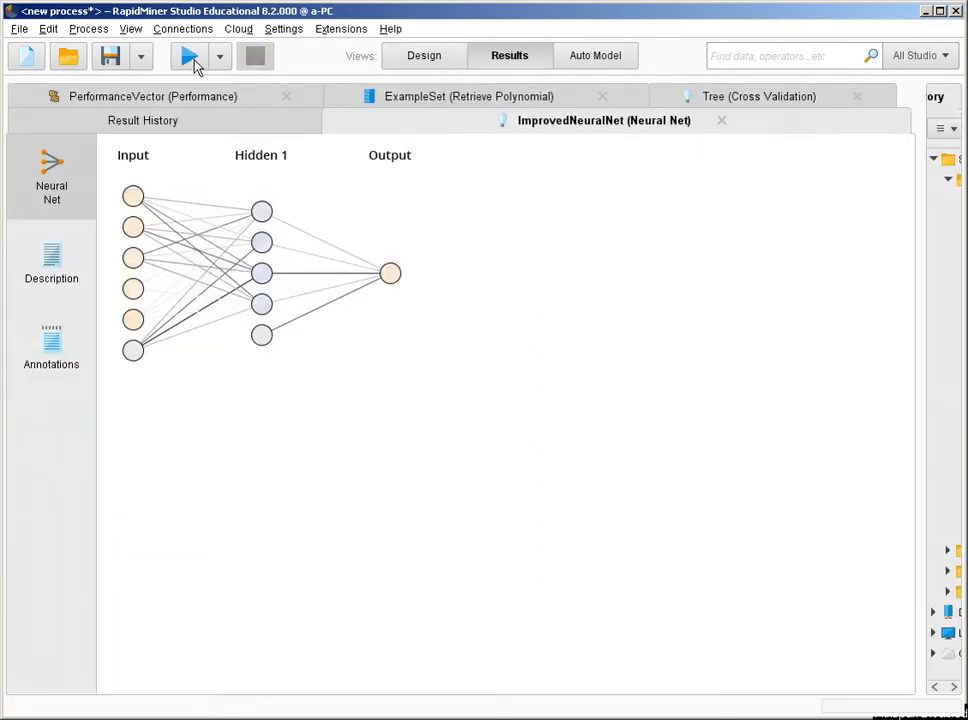
click(231, 102)
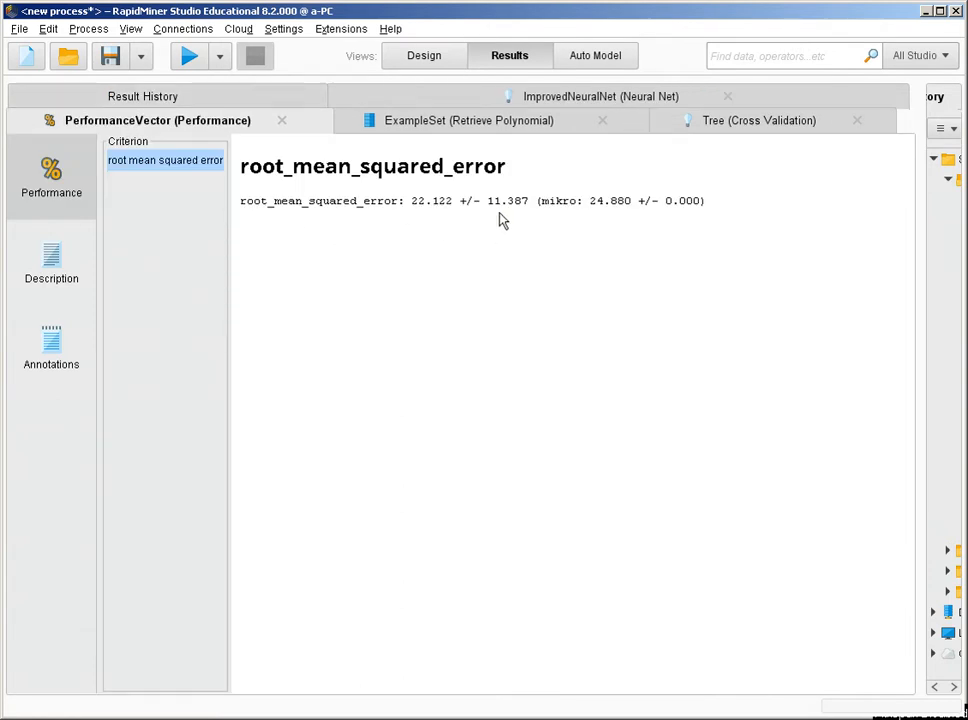
click(438, 62)
Replace the Neural Net on the training side with the Linear Regression operator from the predictive function models
click(336, 218)
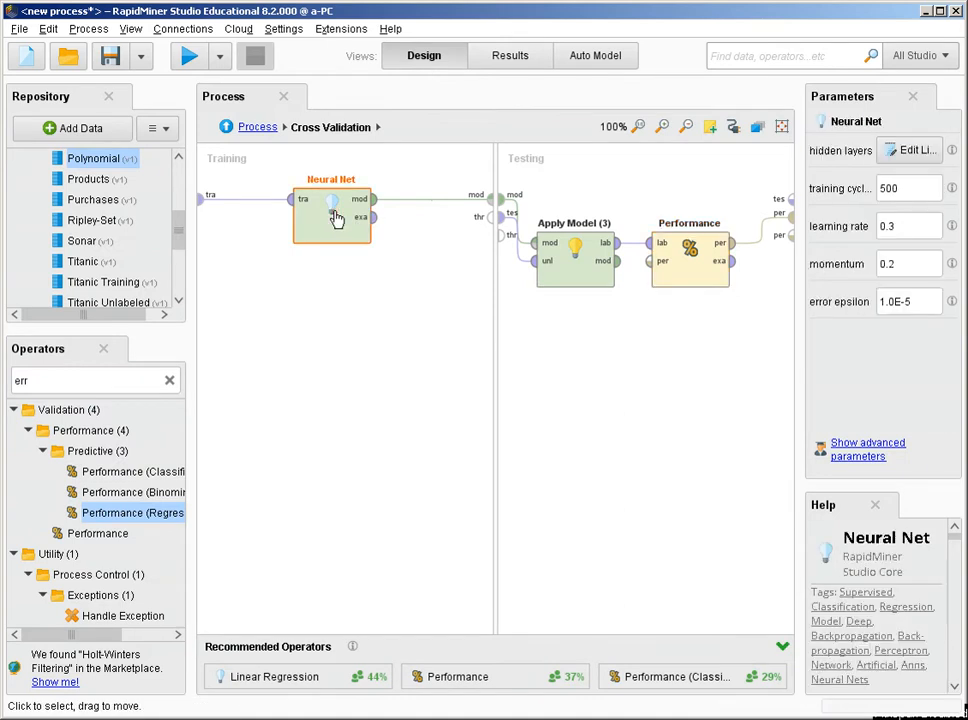
key(Delete)
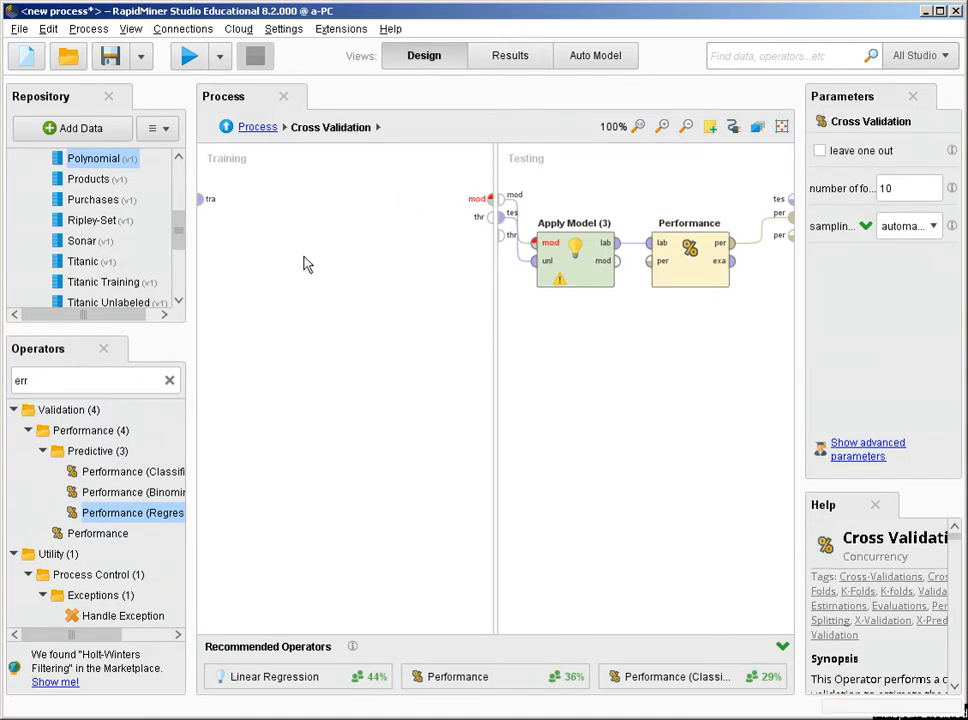
click(170, 381)
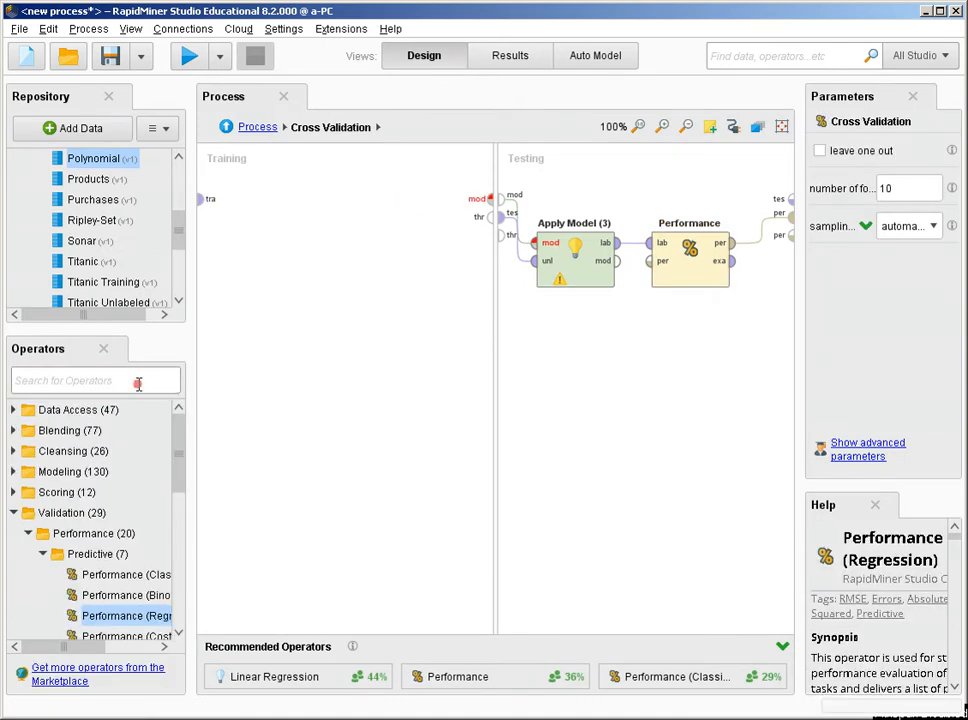
click(40, 555)
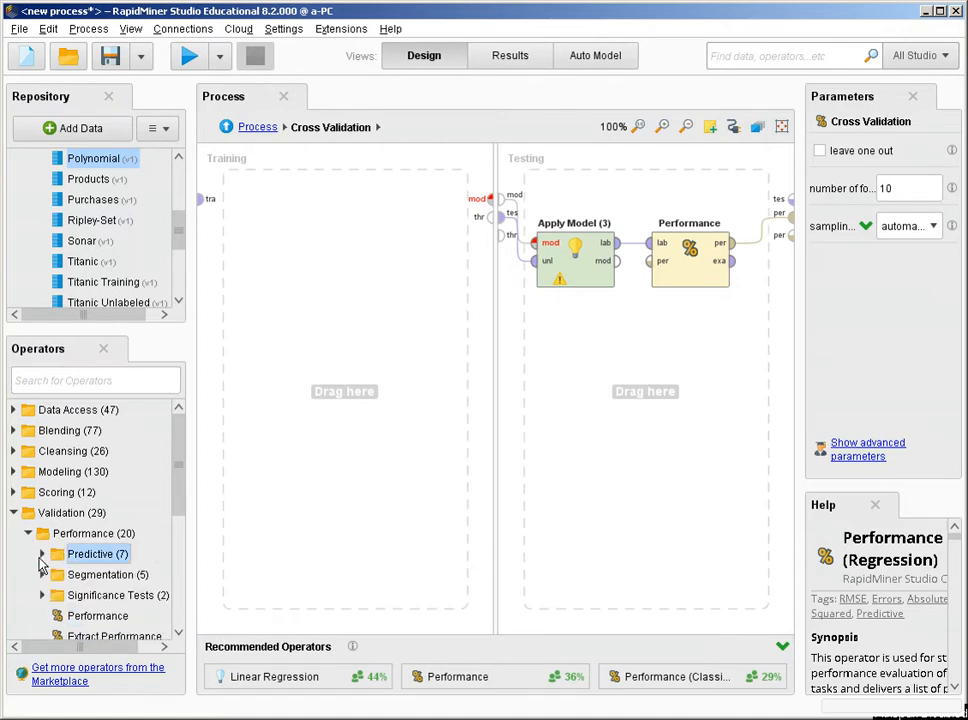
click(13, 473)
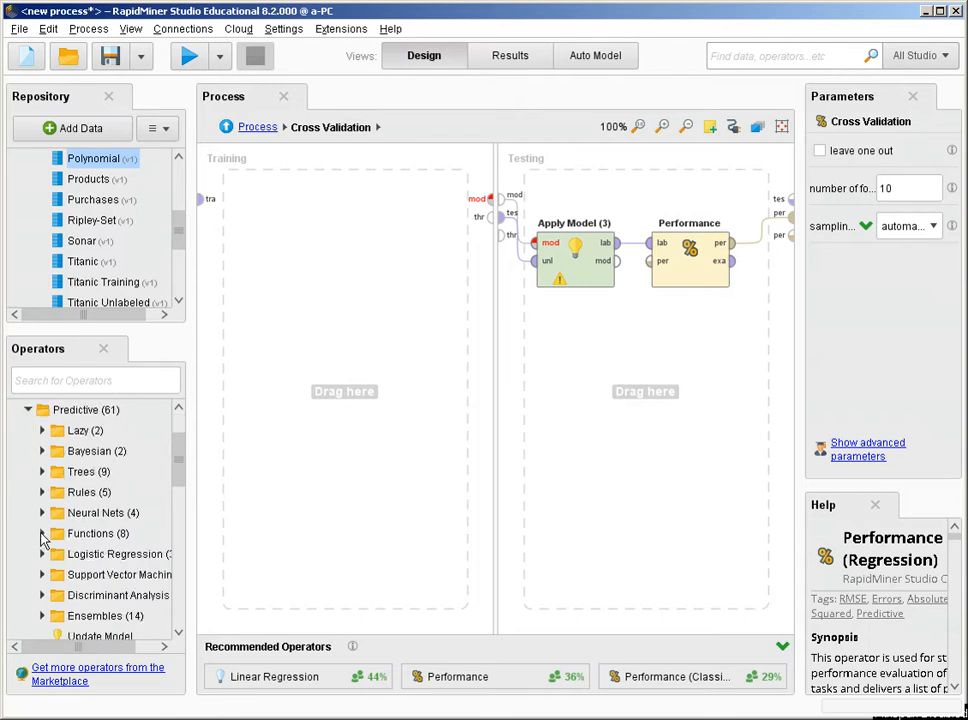
click(42, 533)
drag(82, 648, 104, 601)
drag(82, 505, 335, 240)
Connect the training input to Linear Regression and its model output to the training side's model port
click(222, 200)
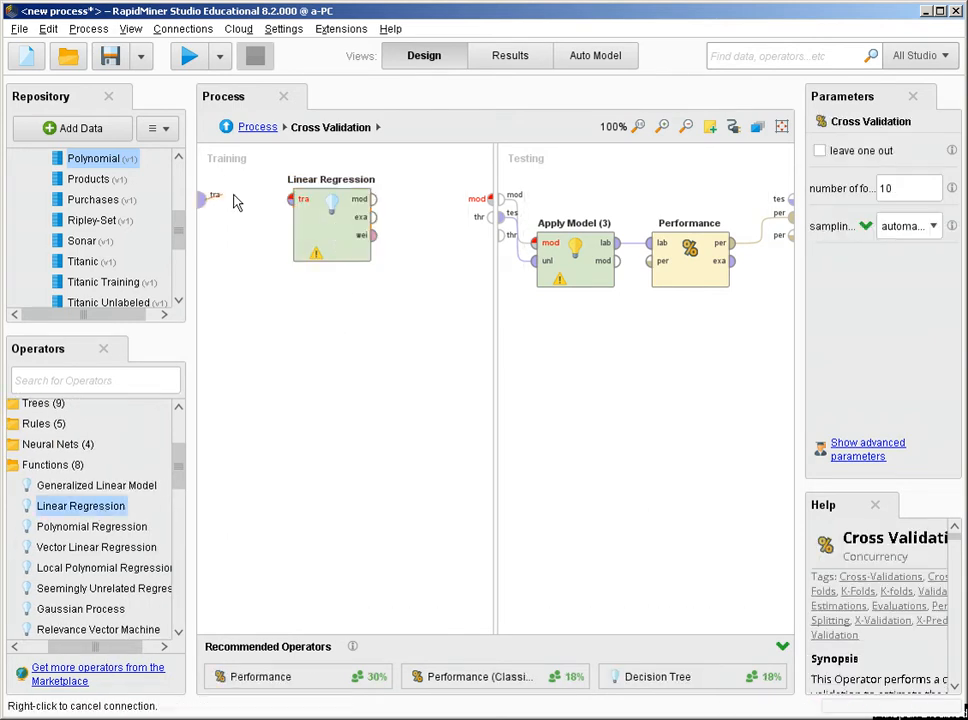
click(291, 200)
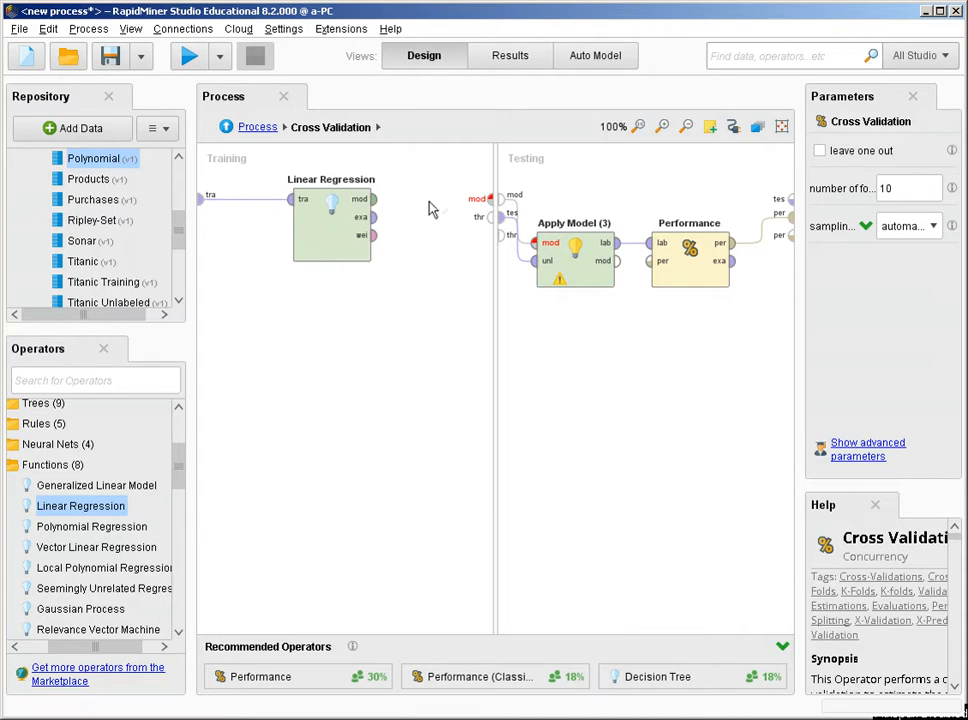
click(373, 199)
click(488, 198)
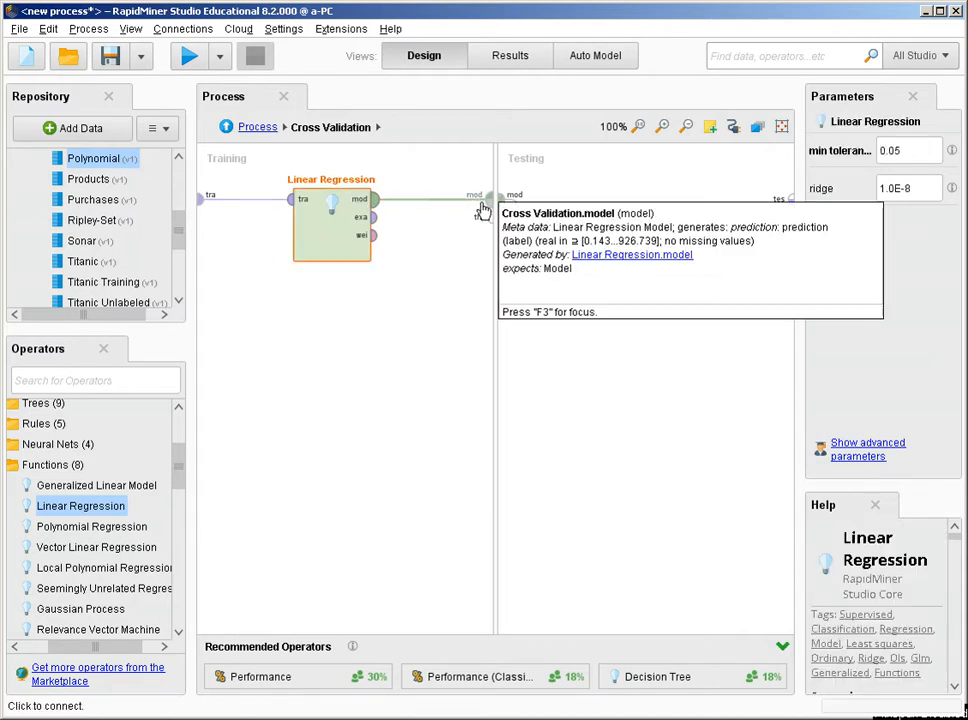
Run the process with Linear Regression, examine the coefficient table and the root mean squared error, and return to the design
click(190, 57)
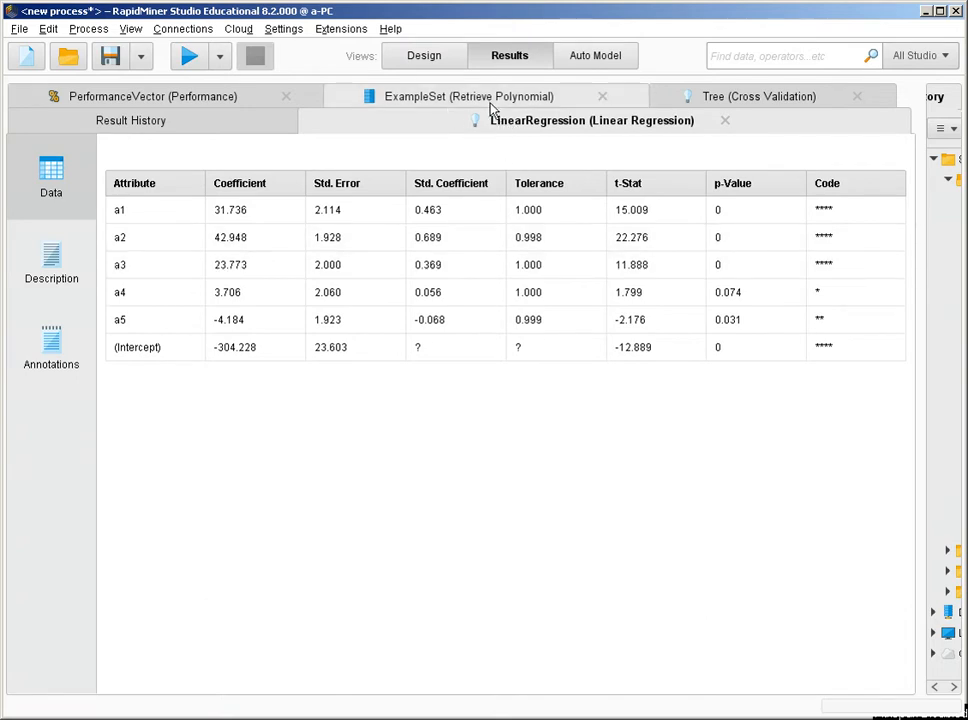
click(187, 105)
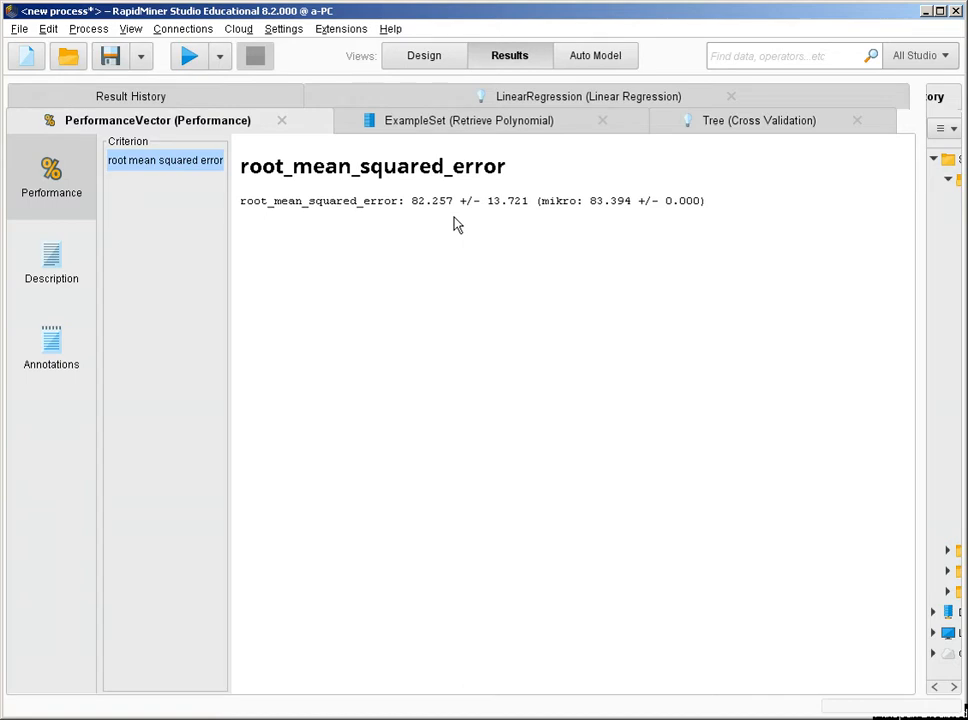
click(433, 62)
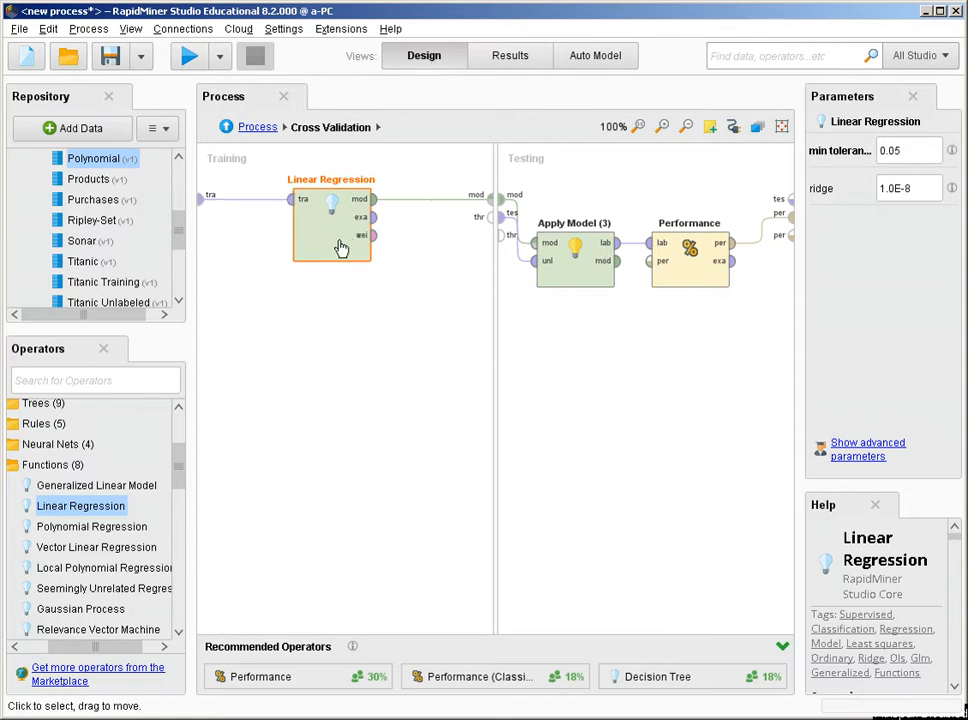
Replace the Linear Regression operator on the training side with a Polynomial Regression operator
key(Delete)
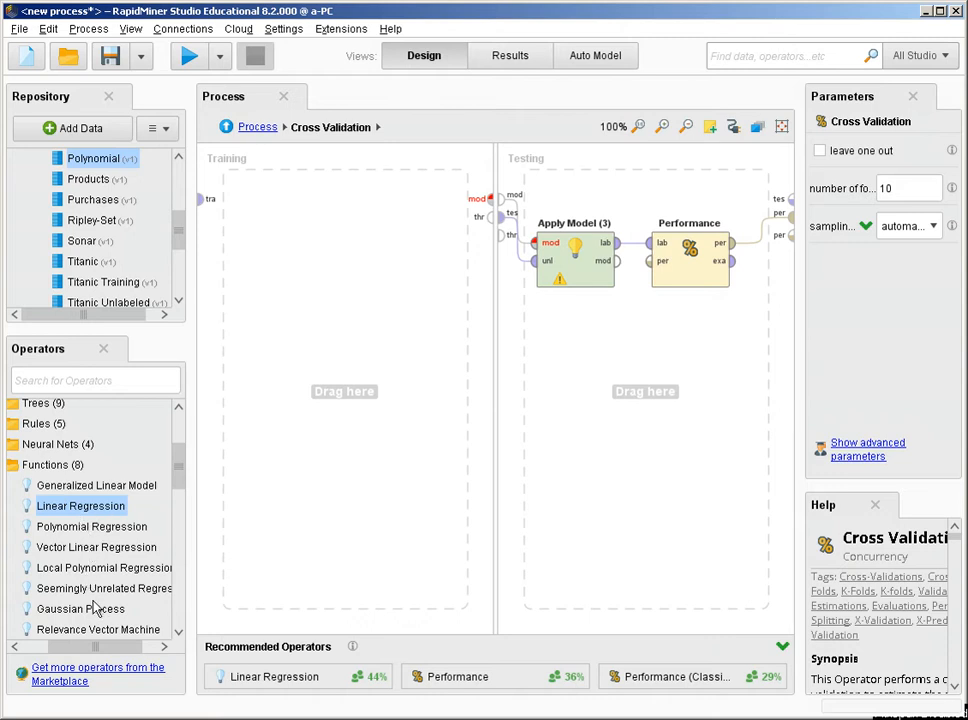
scroll(80, 558, down, 1)
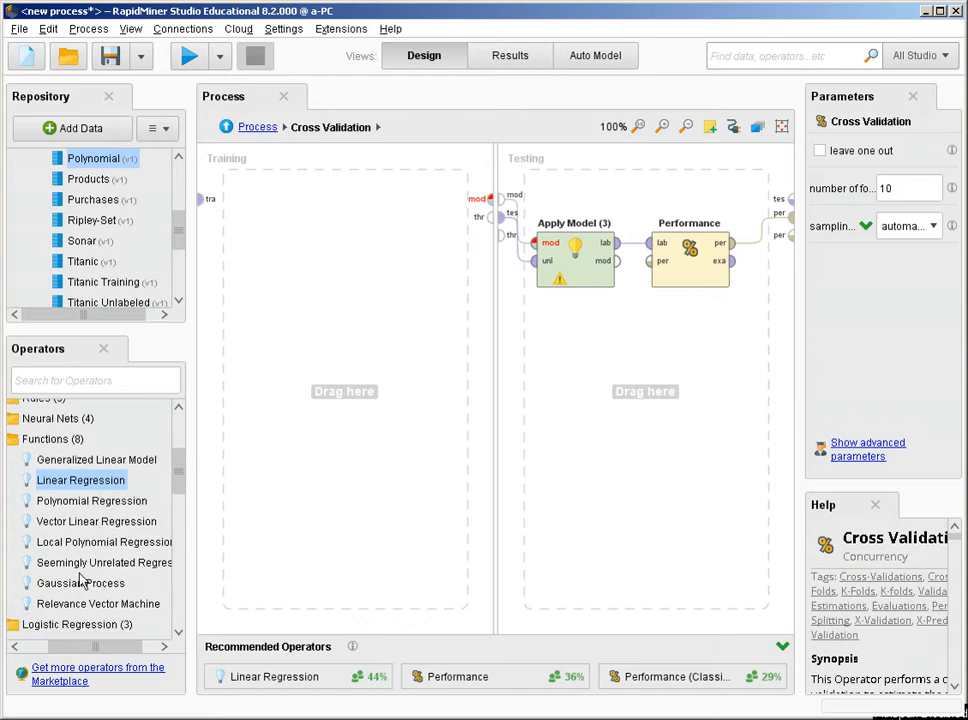
drag(122, 502, 352, 231)
Connect the training input to Polynomial Regression and its model output to the training side's model port
mouse_move(191, 200)
mouse_down()
mouse_move(213, 200)
mouse_move(190, 206)
mouse_up()
click(195, 201)
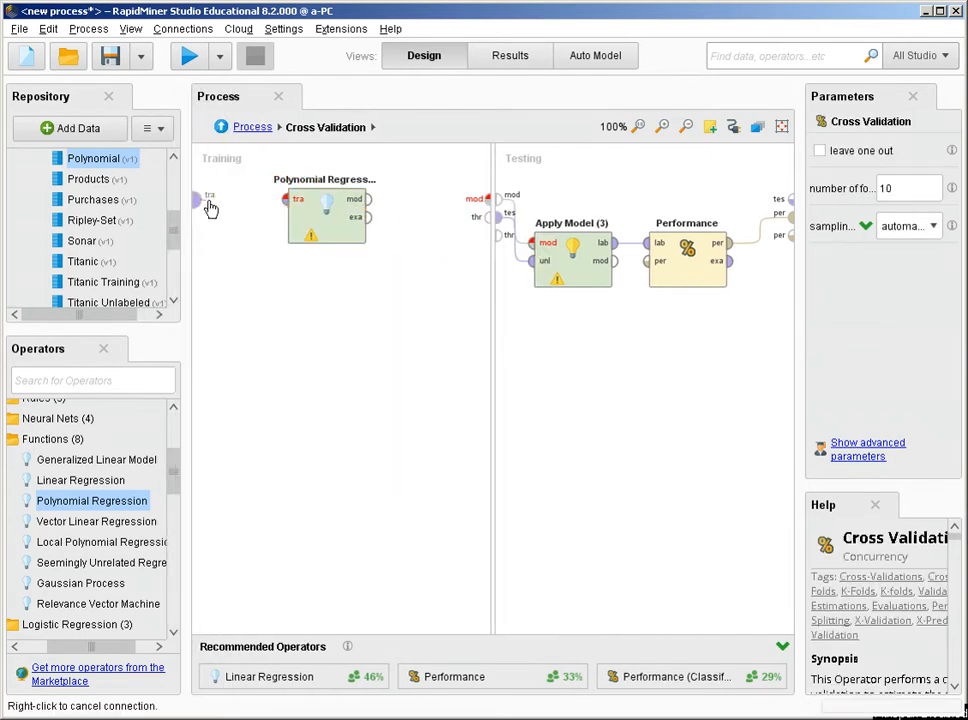
click(287, 200)
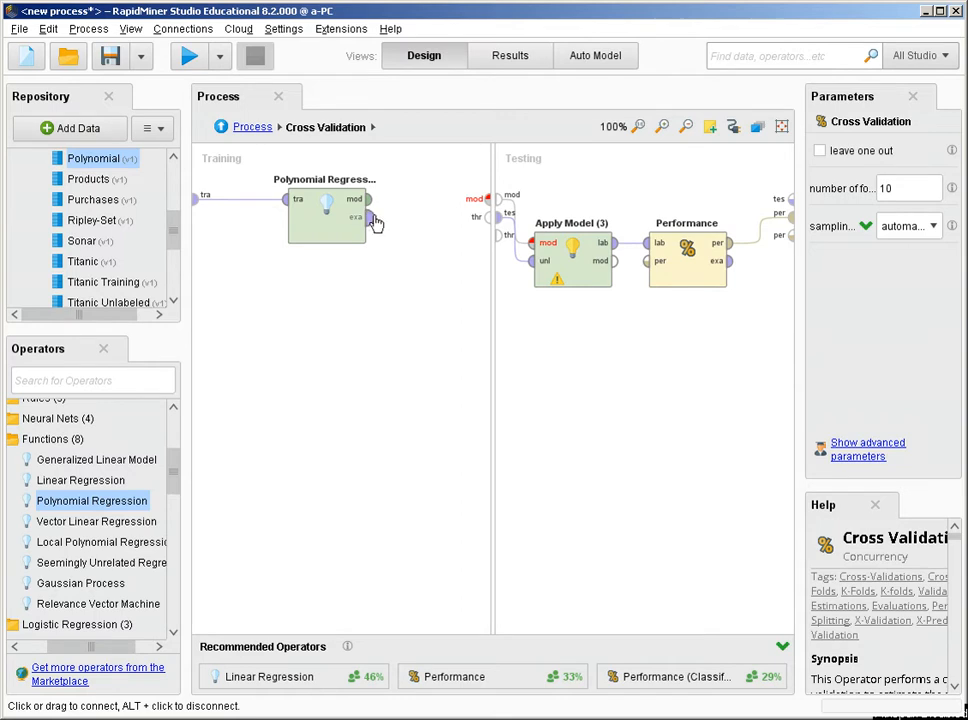
click(368, 199)
click(482, 202)
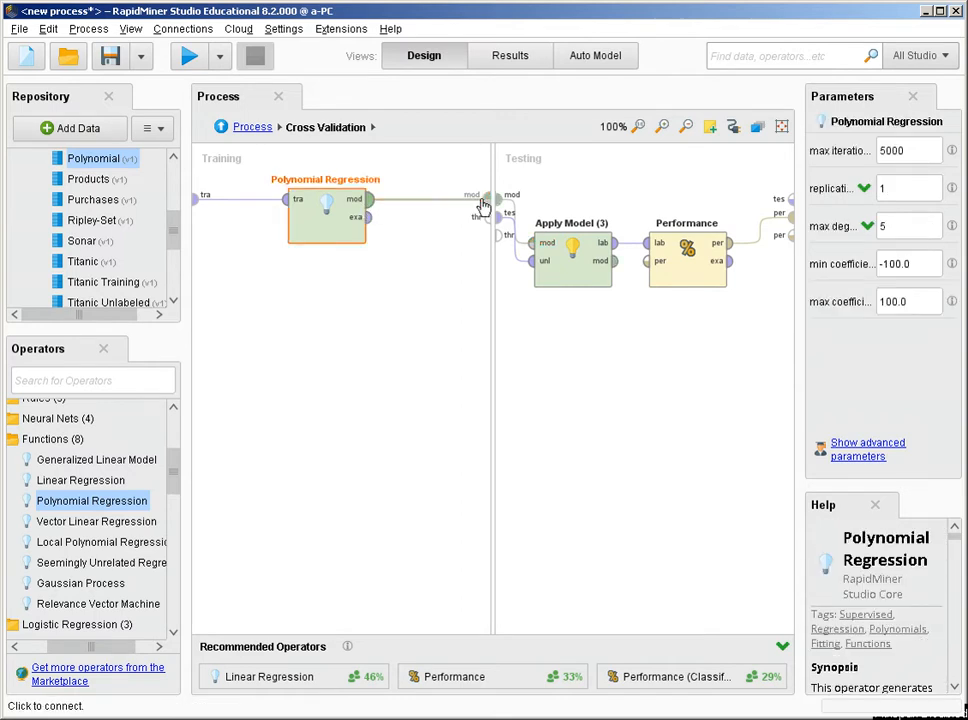
Run the process with Polynomial Regression, examine the regression formula and the root mean squared error, and return to the design
click(196, 55)
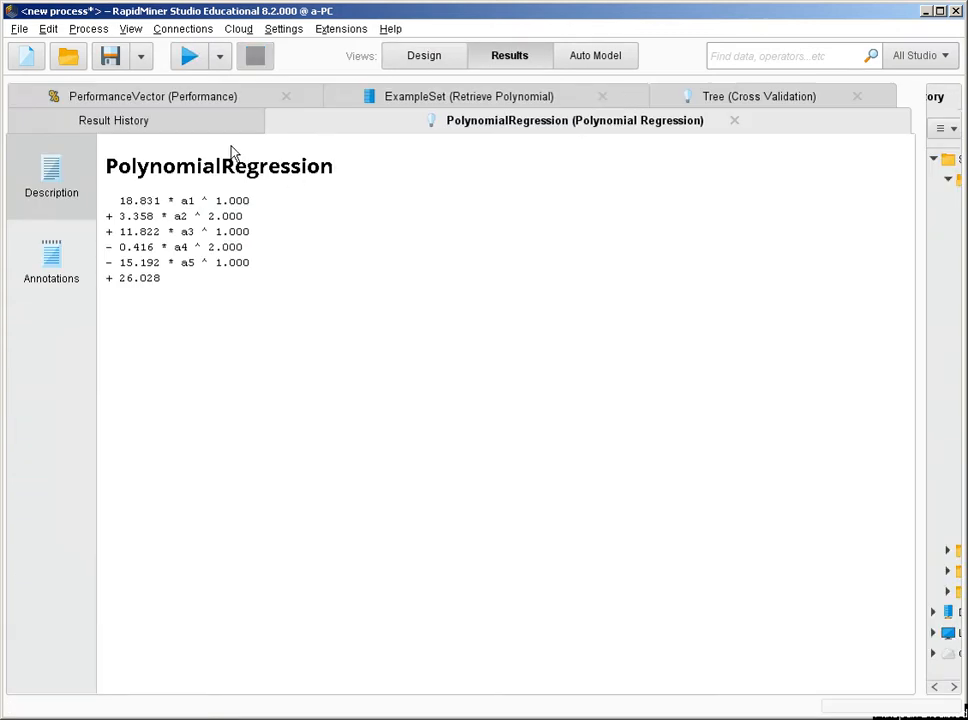
click(175, 98)
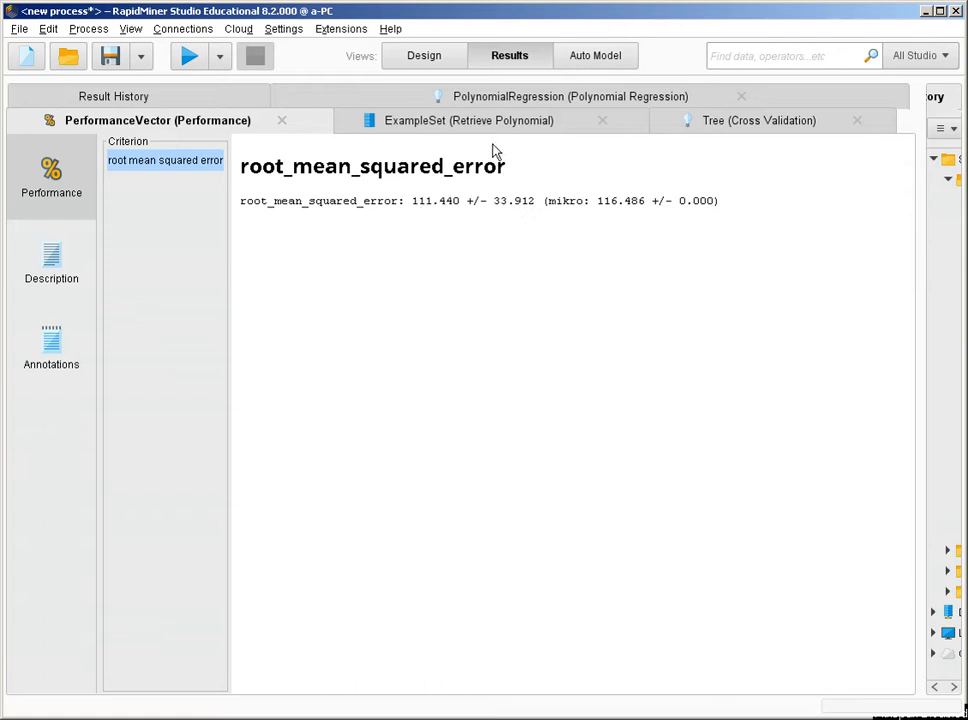
click(510, 95)
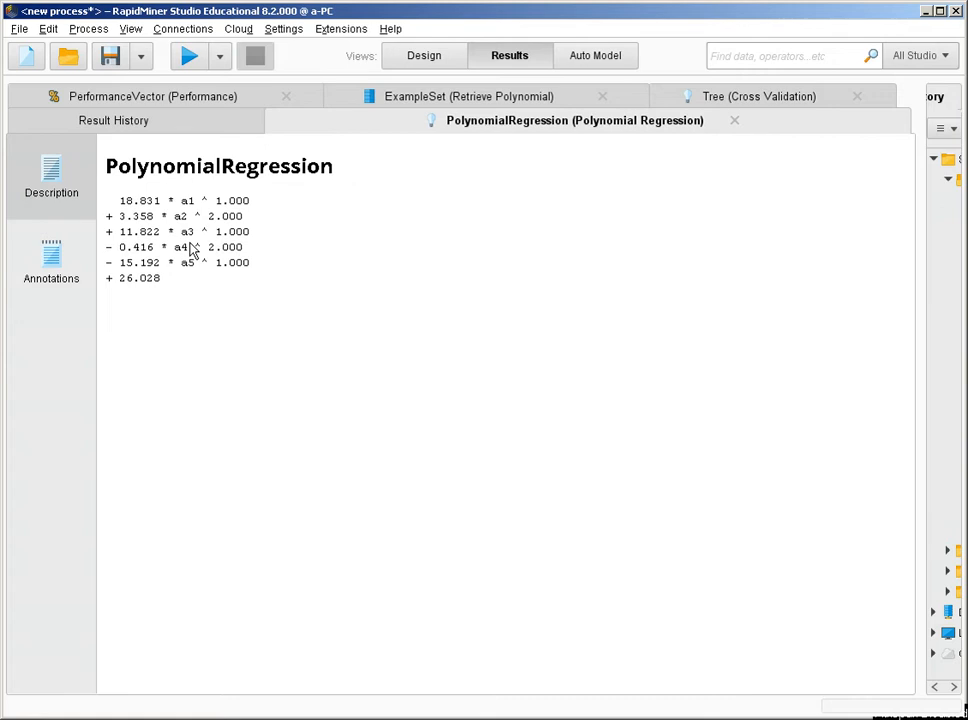
click(200, 97)
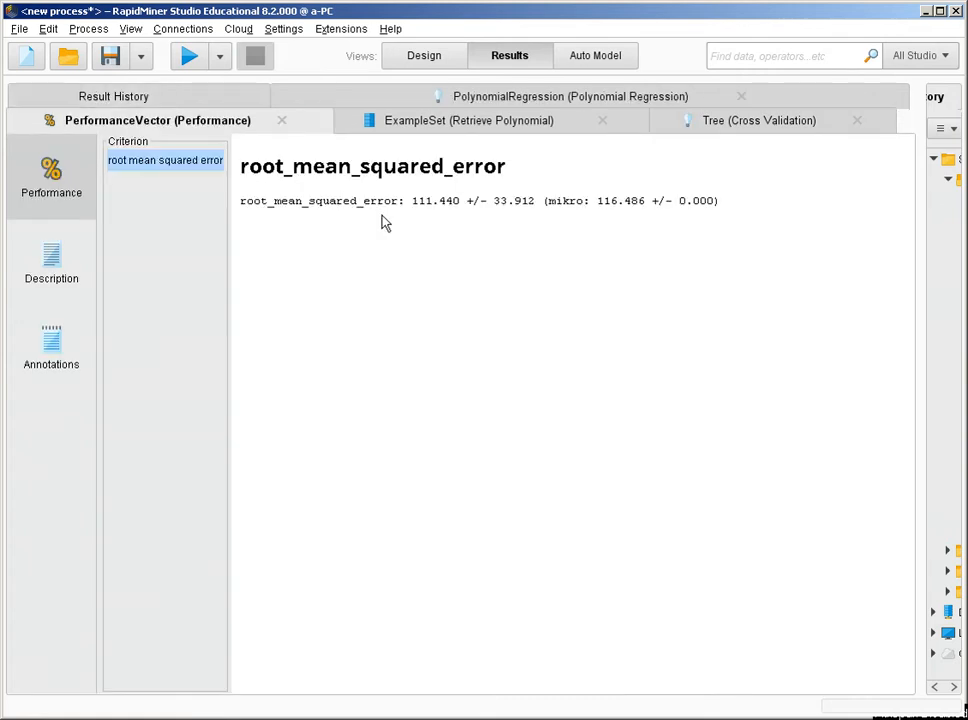
click(421, 209)
click(443, 56)
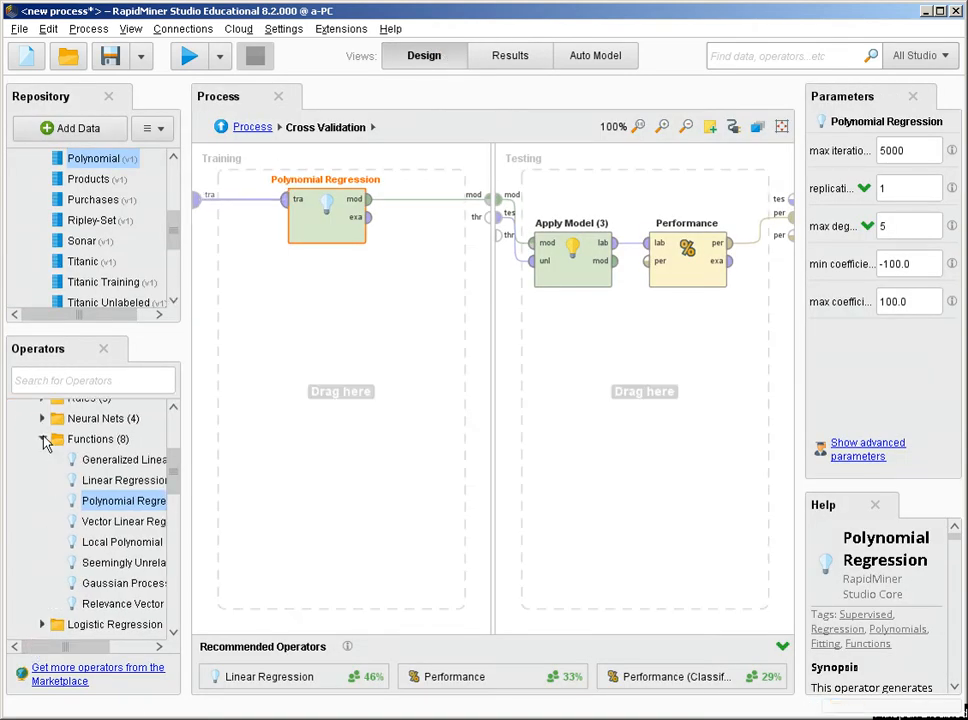
Collapse the Functions operator group and look over the model groups under Modeling > Predictive
click(43, 439)
scroll(43, 441, up, 2)
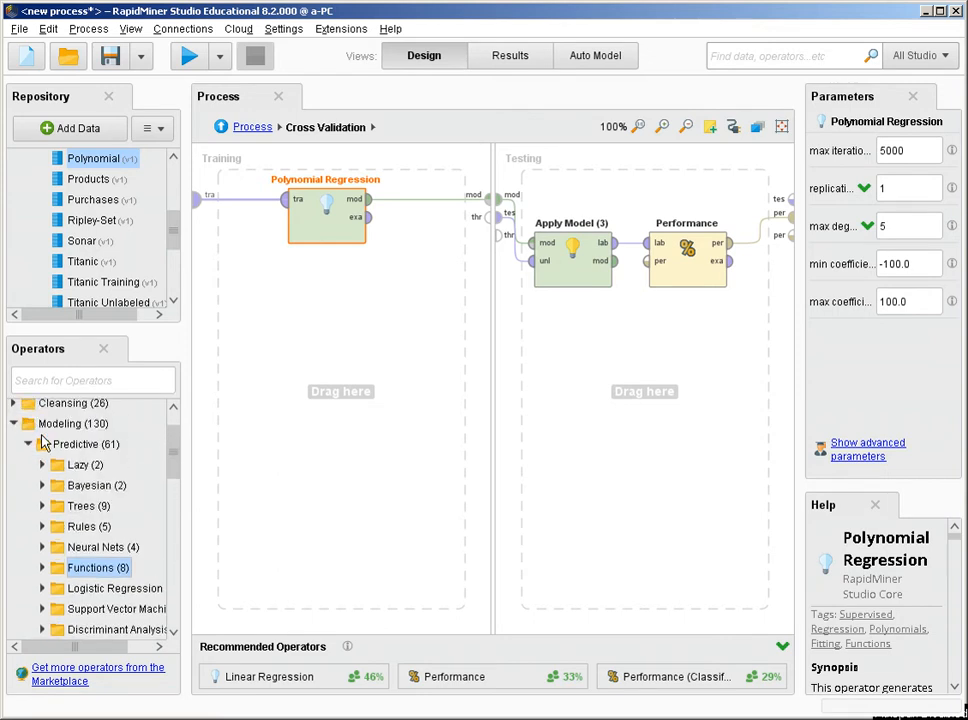
click(100, 450)
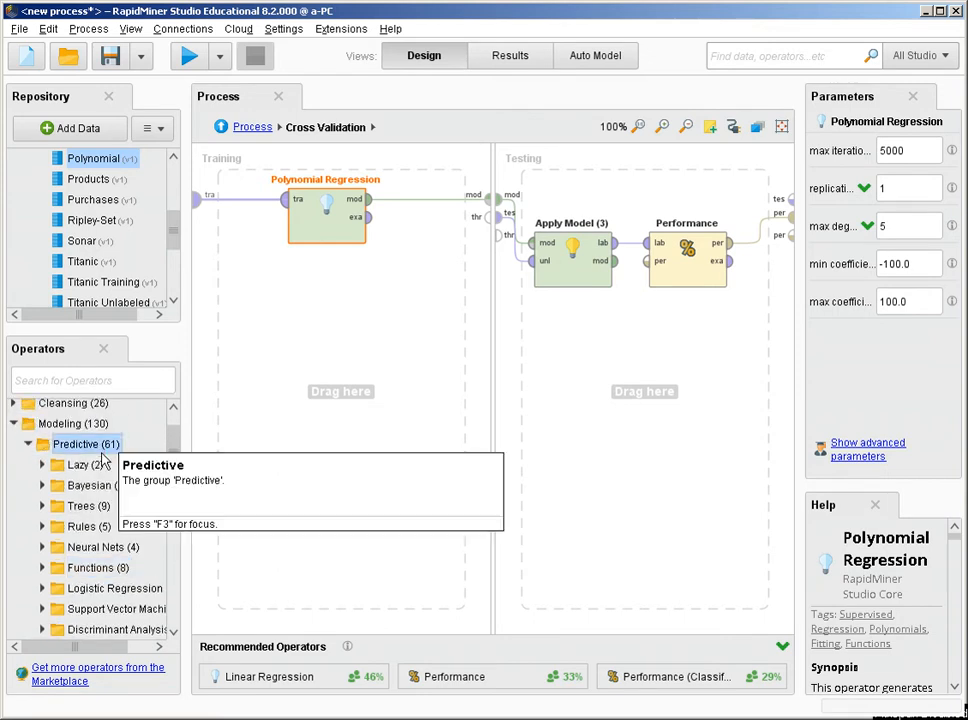
scroll(104, 457, down, 1)
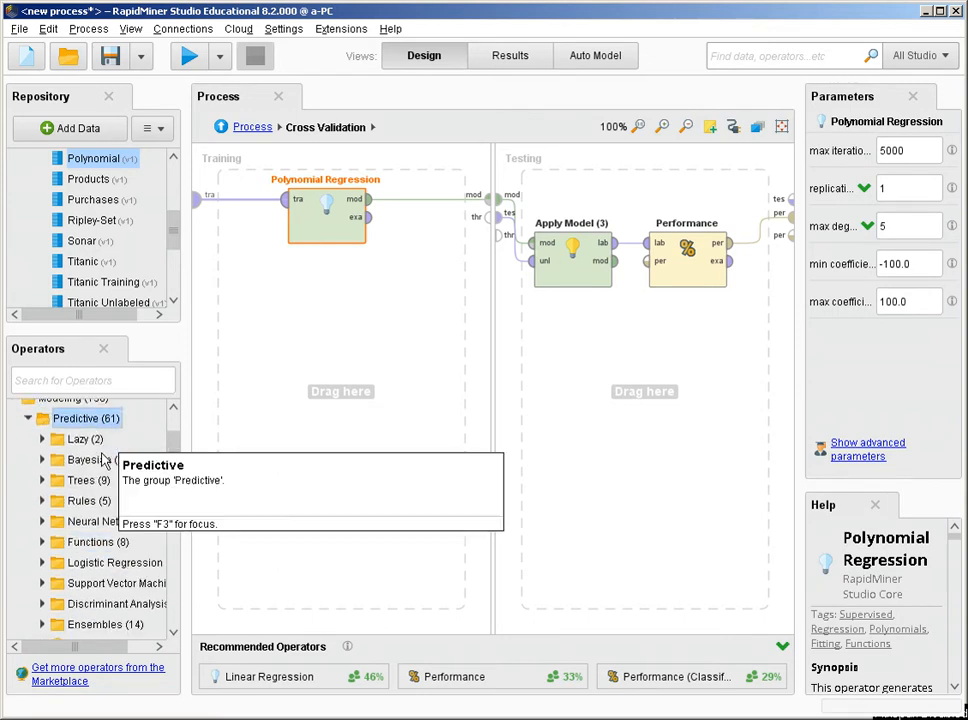
scroll(104, 457, down, 1)
scroll(104, 457, up, 3)
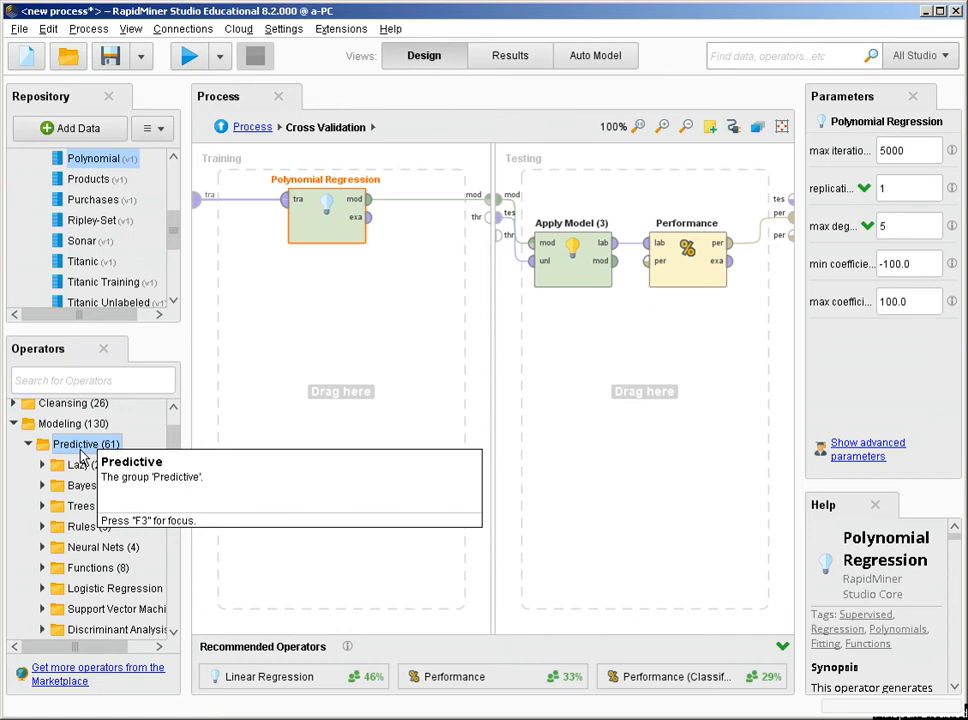
Show the help of the Neural Net operator, enlarge the help area, and read its description and parameter explanations
click(42, 548)
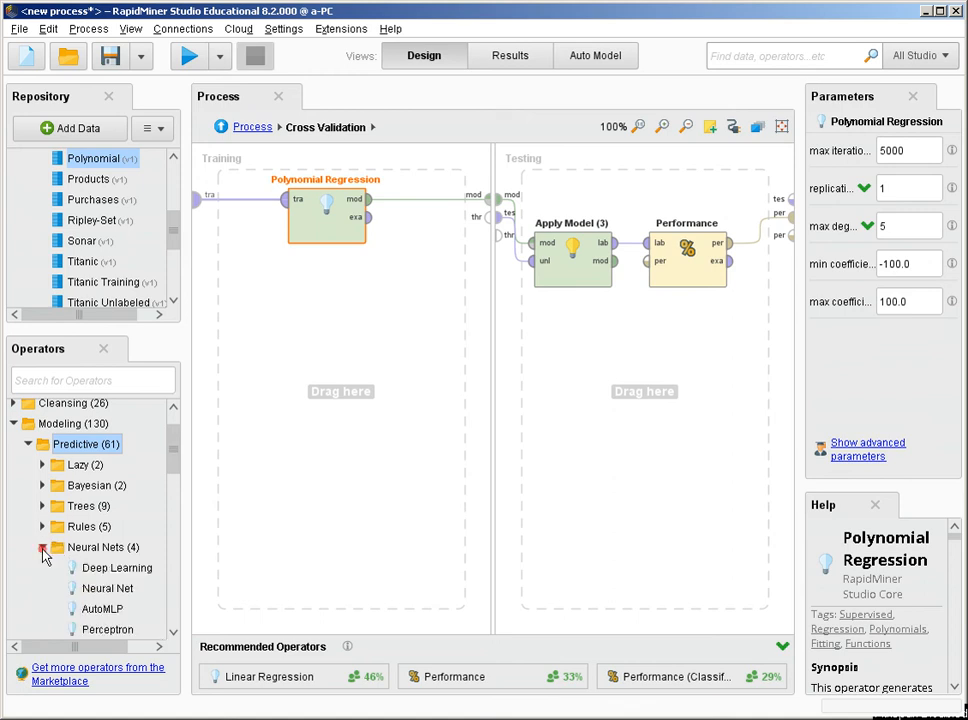
click(128, 592)
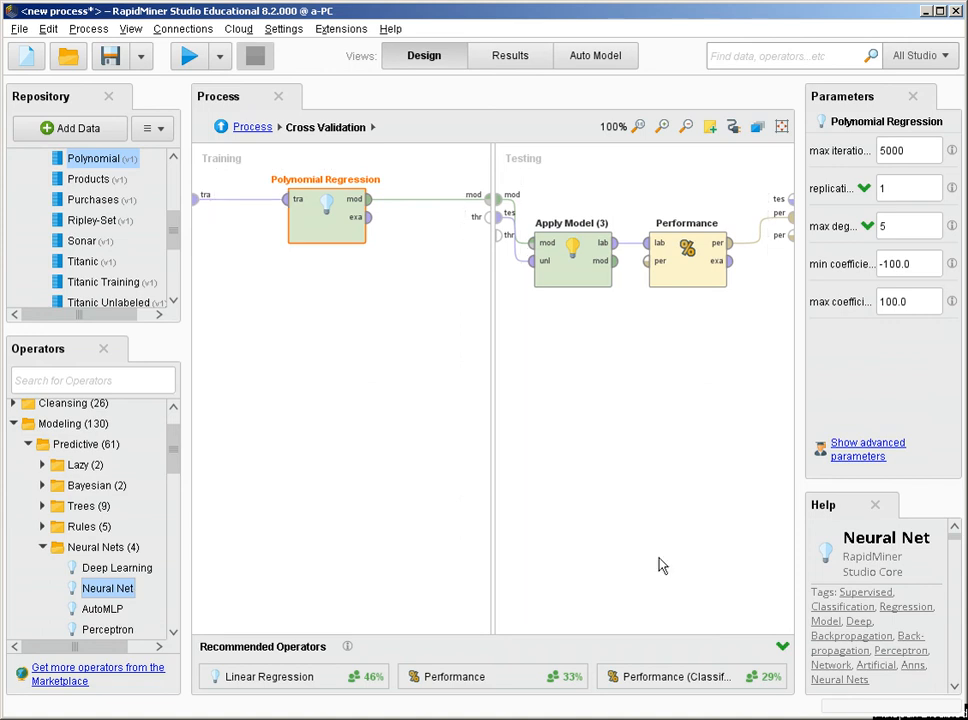
drag(905, 484, 873, 285)
scroll(880, 520, down, 8)
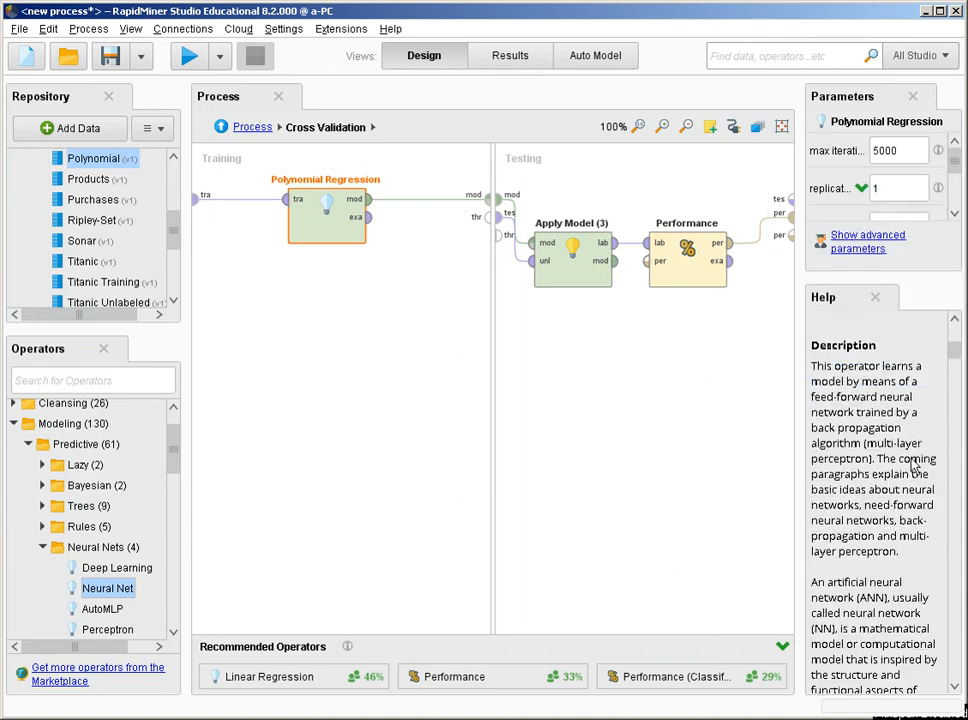
drag(951, 352, 957, 552)
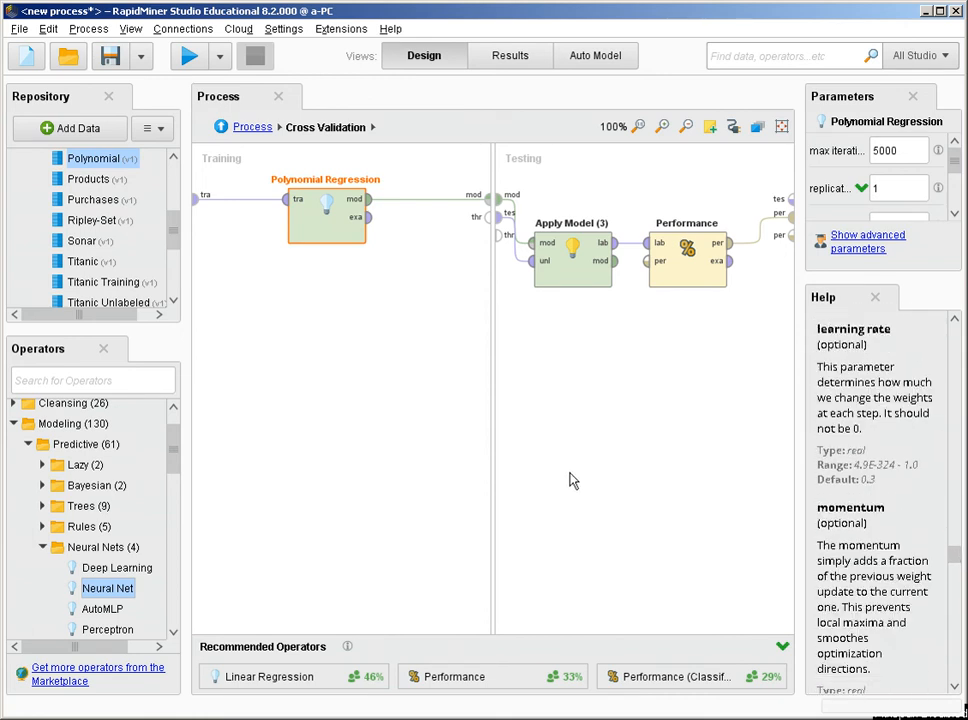